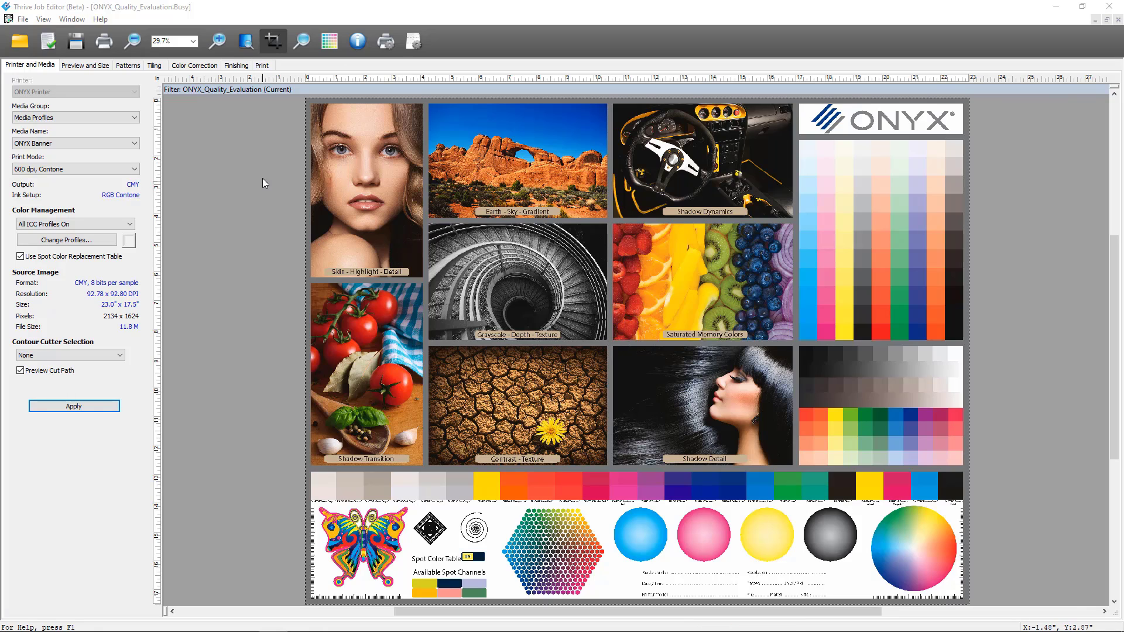
Enable Print Label in the job's Finishing > Marks settings
click(234, 66)
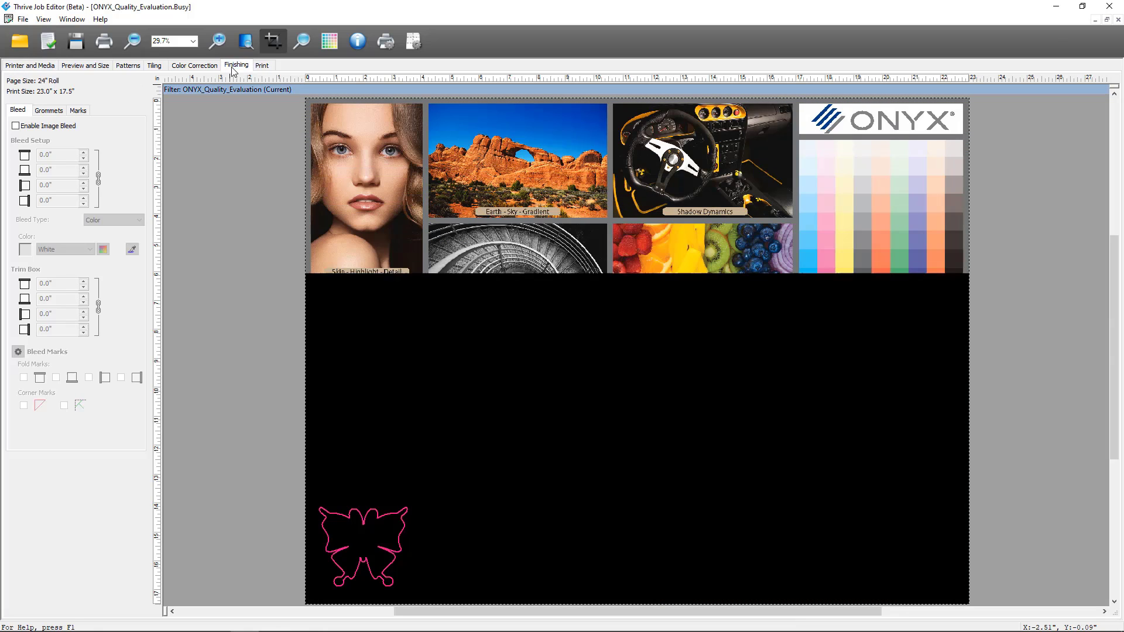
click(82, 112)
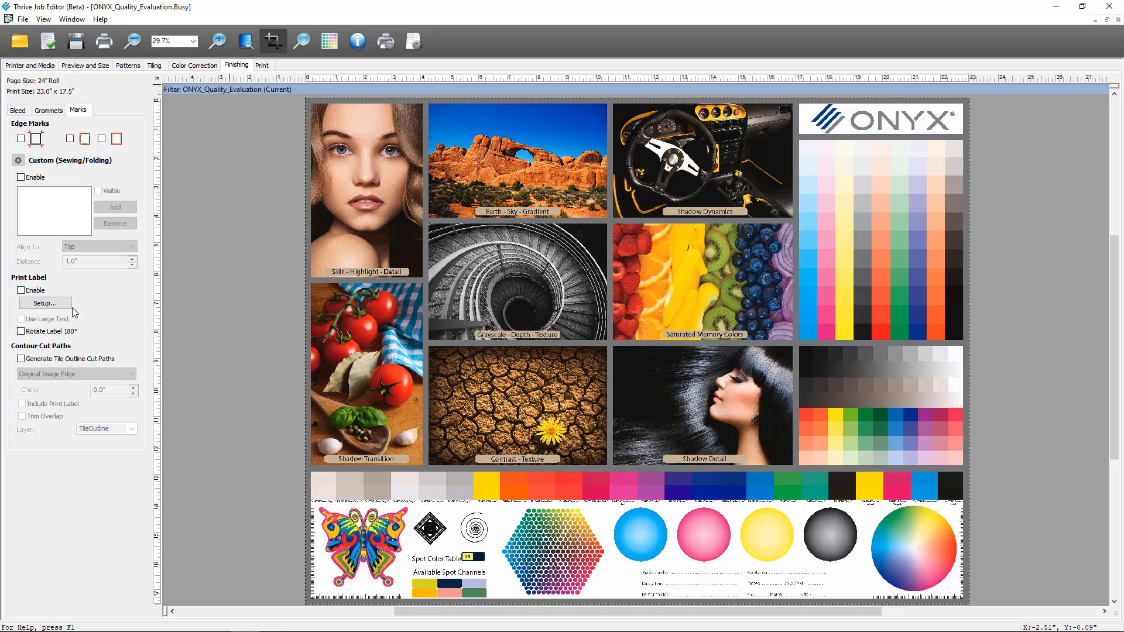
click(21, 290)
Include the Desktop image HorizontalPANTONE.jpg, left-justified, in the job's print label
click(57, 302)
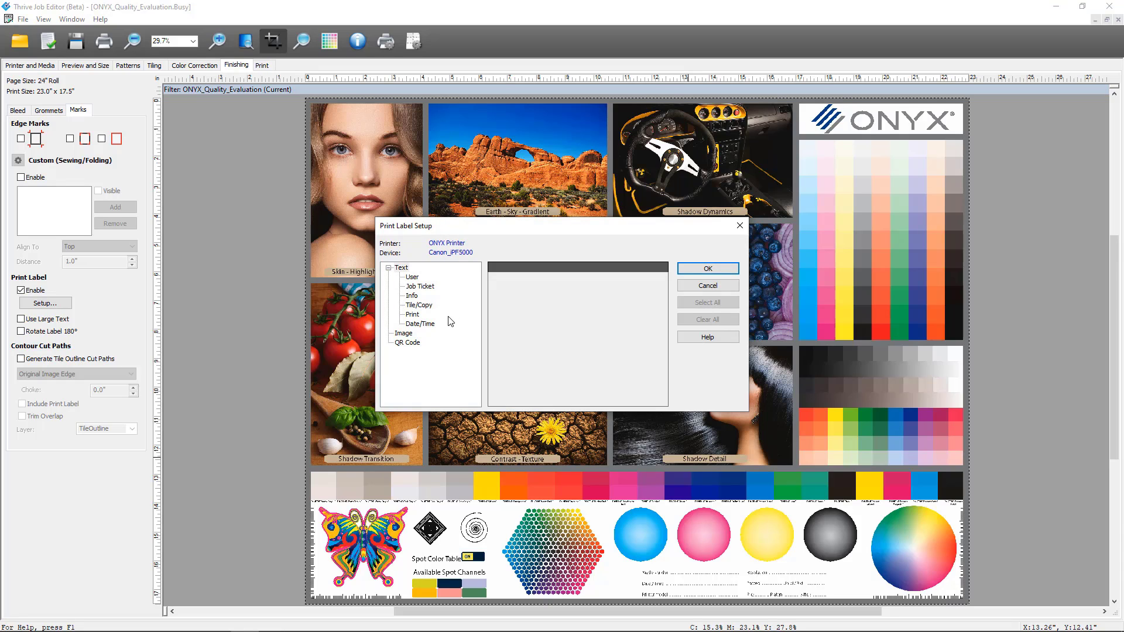
click(404, 333)
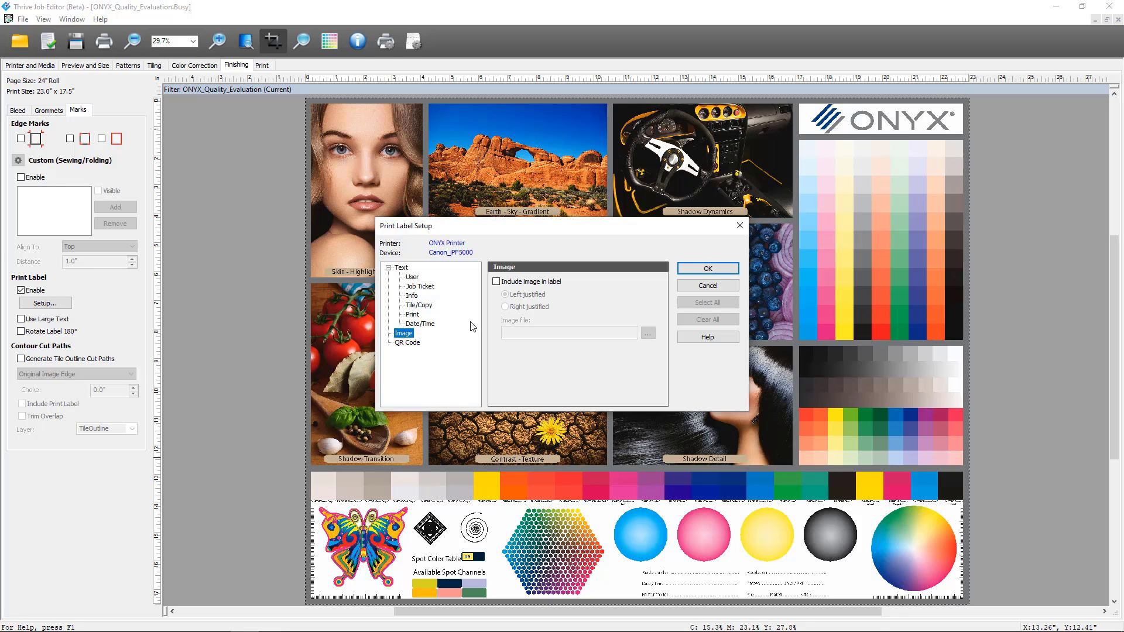
click(495, 282)
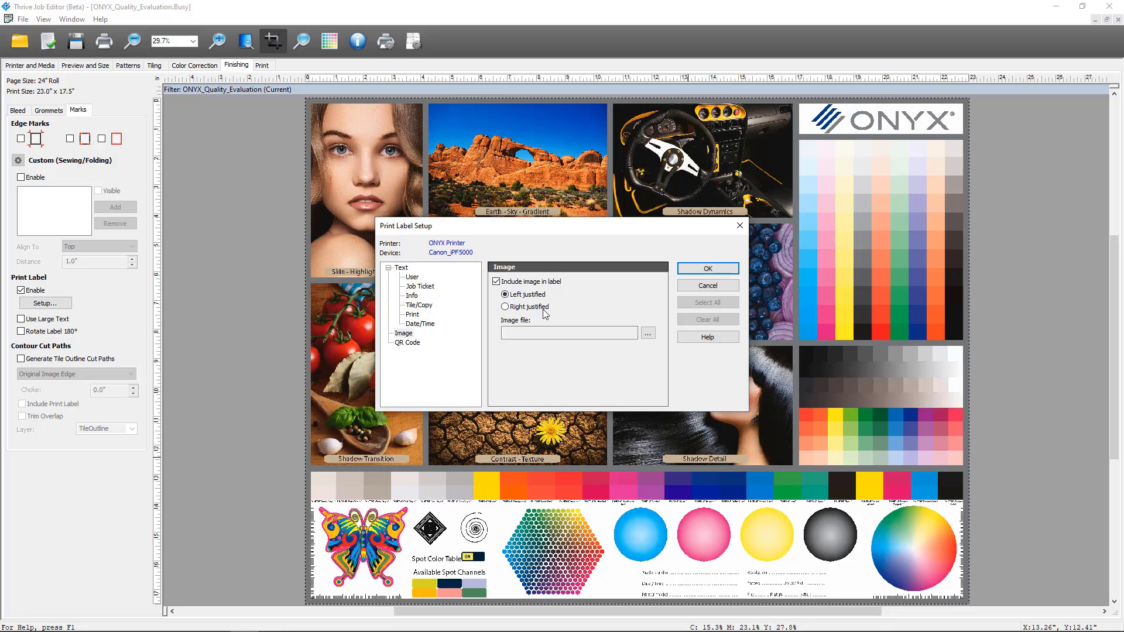
click(648, 334)
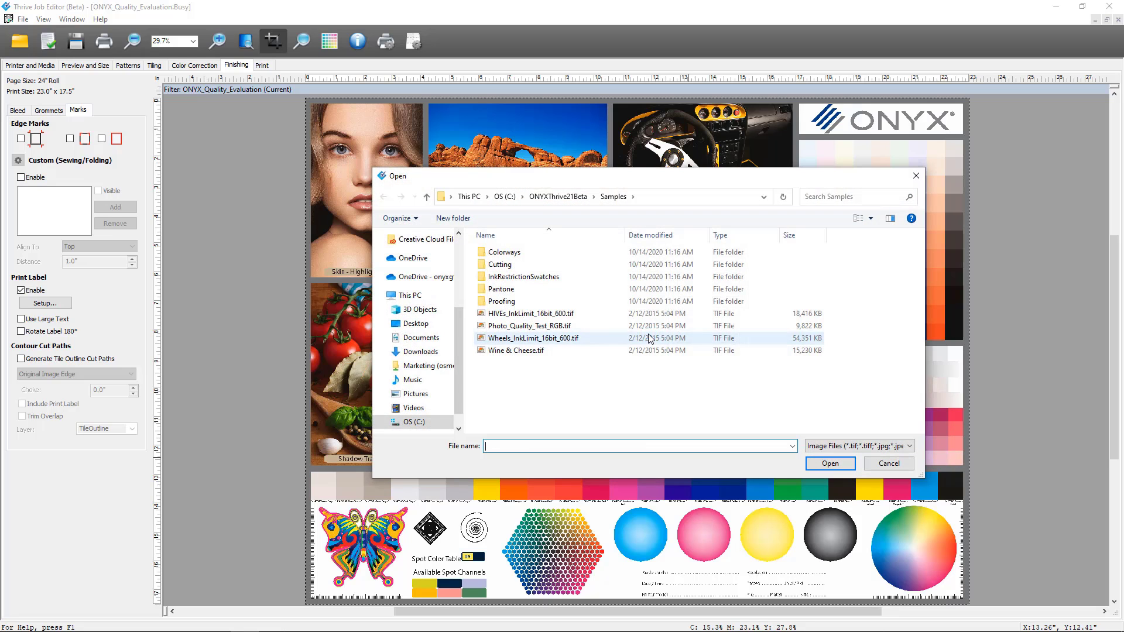
click(415, 323)
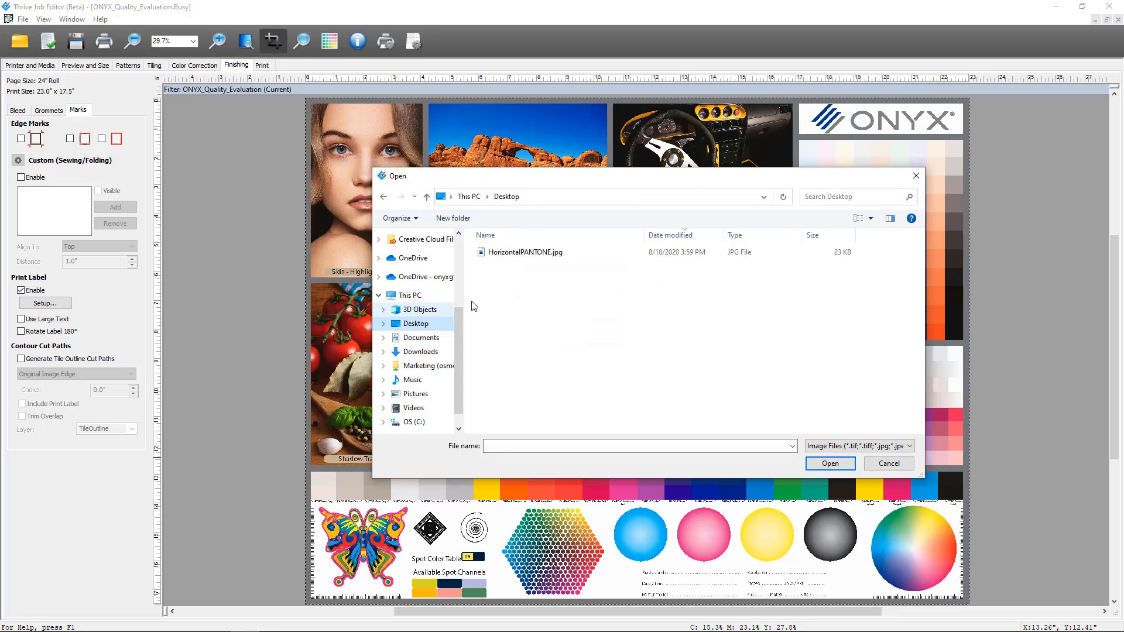
click(540, 256)
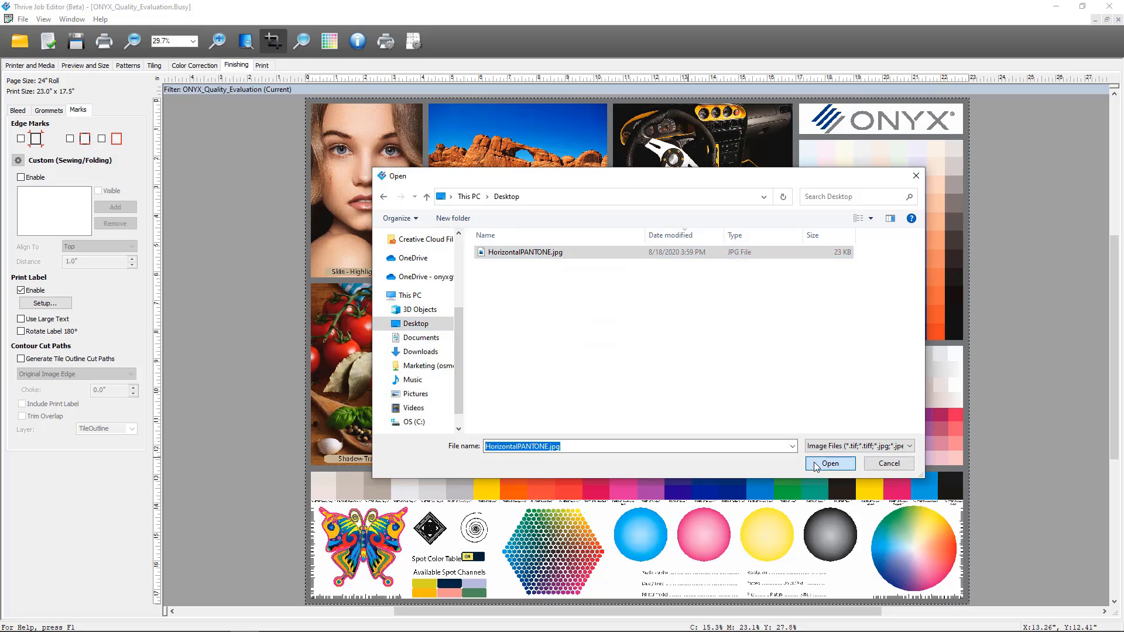
click(815, 463)
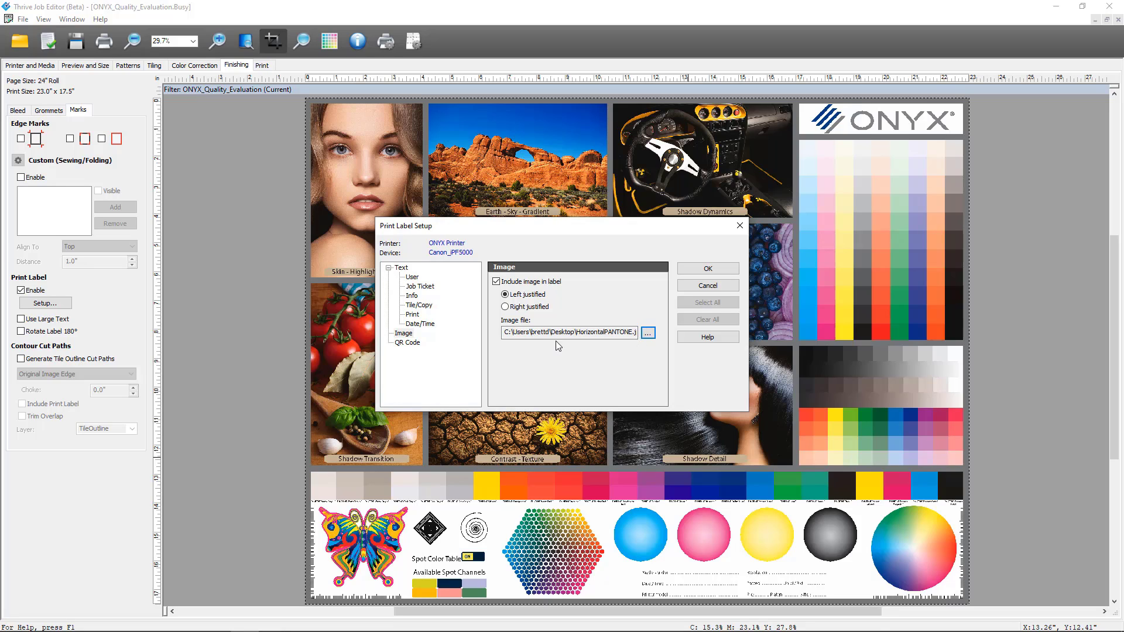
Include a QR code in the label, adding the job name, order number and due date
click(409, 345)
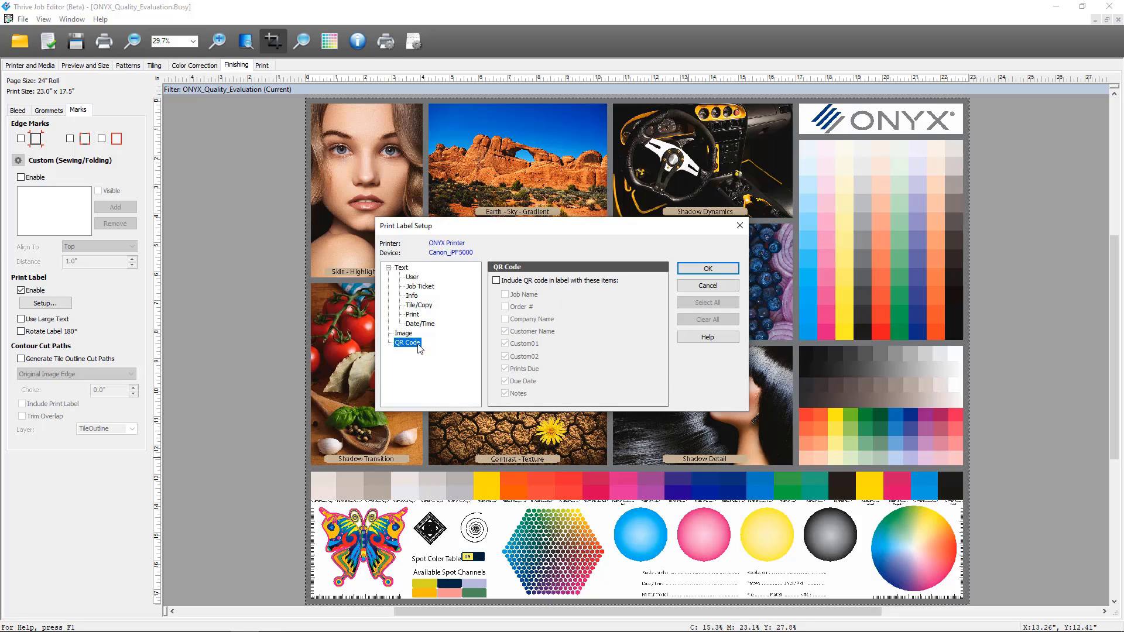
click(497, 281)
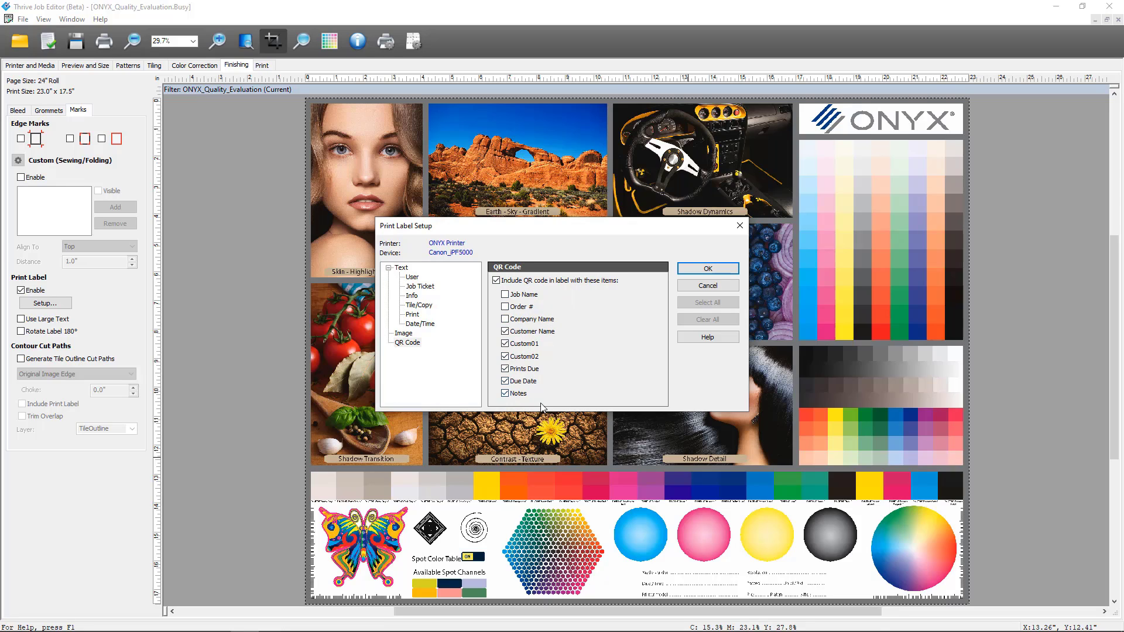
click(505, 294)
click(506, 307)
click(506, 394)
click(505, 381)
click(504, 381)
Review the label's Info and Job Ticket fields and confirm the print label setup
click(413, 297)
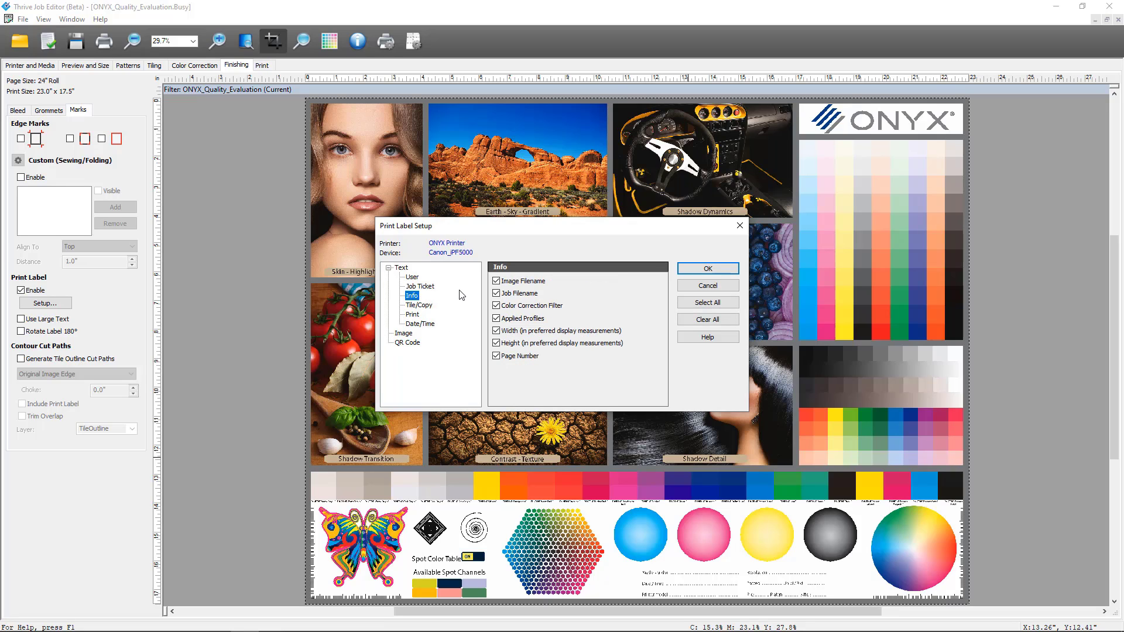
click(419, 289)
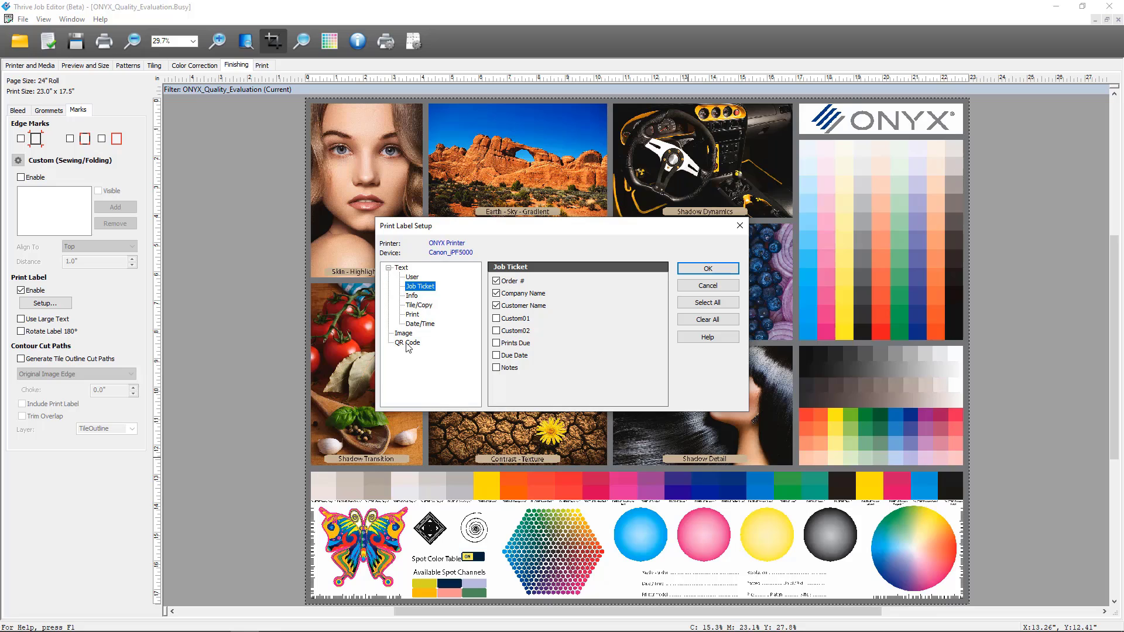
click(696, 271)
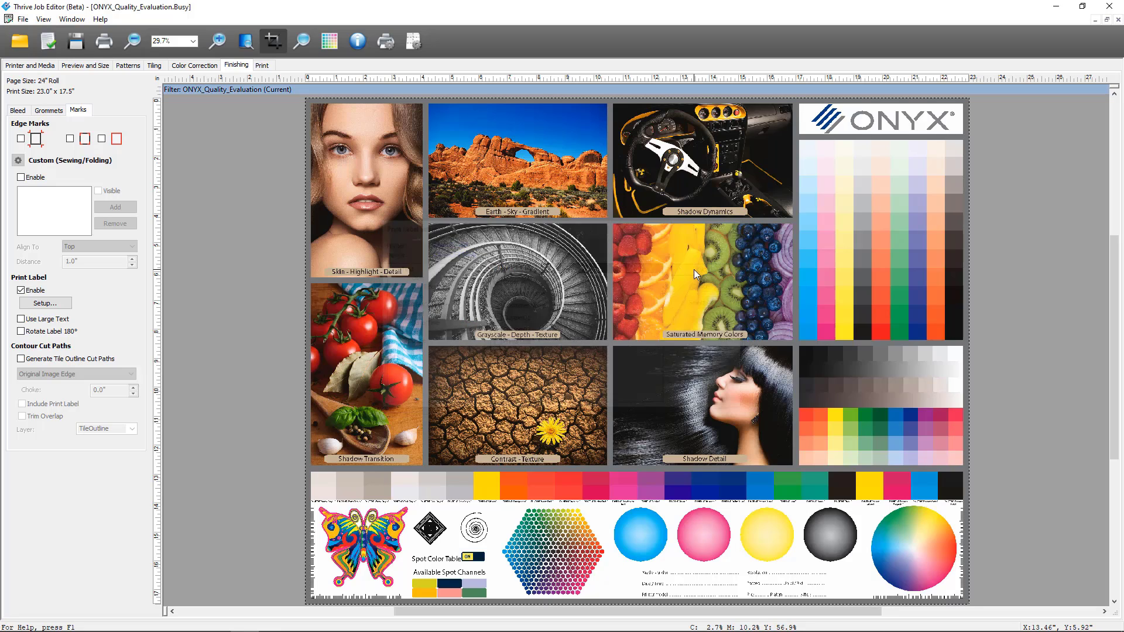
Submit the quality evaluation job to RIP-Queue and print it immediately
click(262, 65)
click(108, 318)
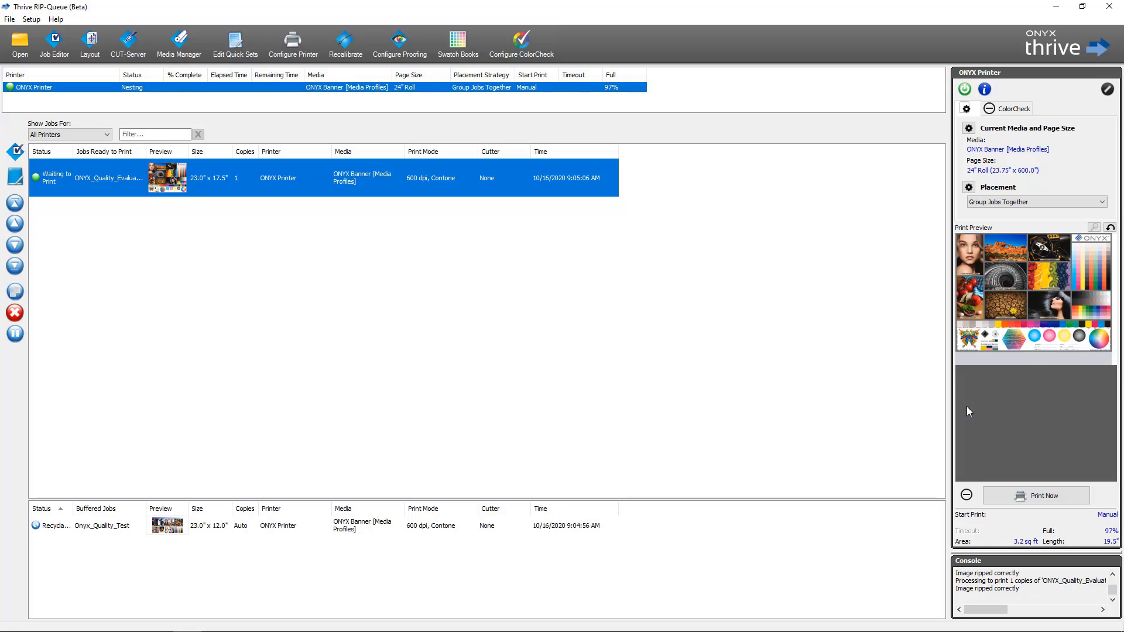
click(1054, 498)
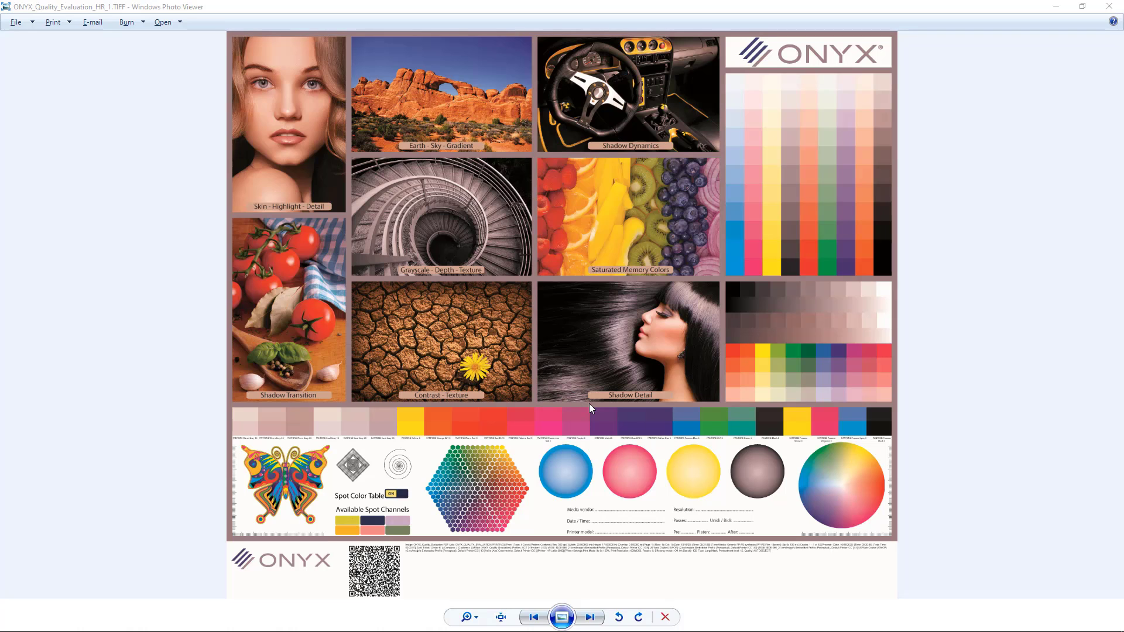
Close the printed output image in Windows Photo Viewer with Alt+F4
key(alt+F4)
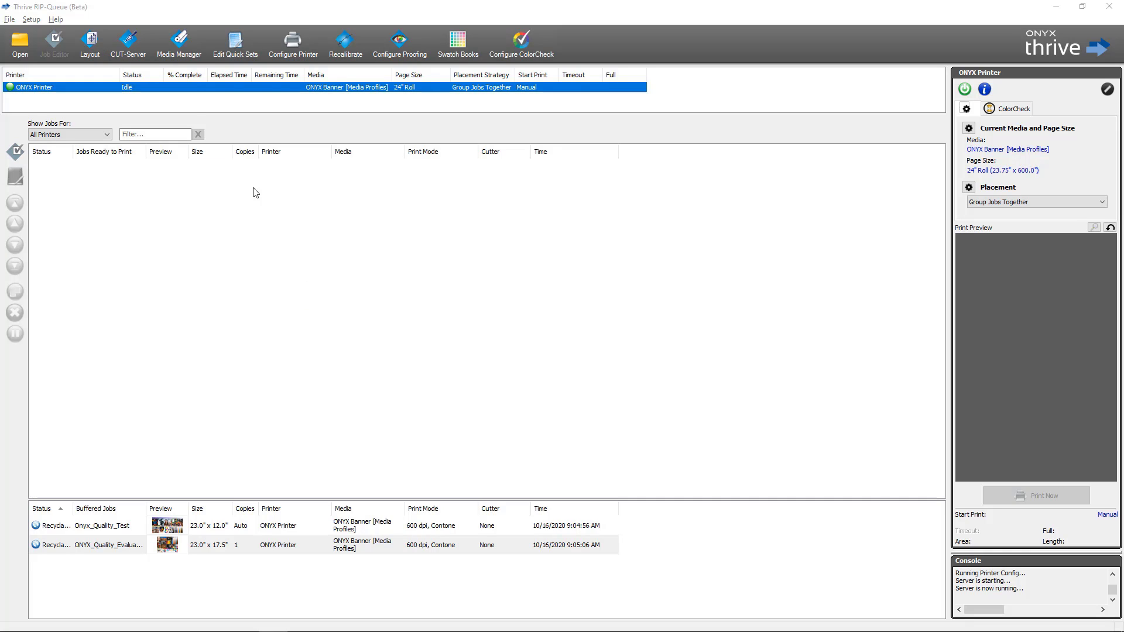
Show the Marks settings in the <Default> quick set's advanced options
click(228, 55)
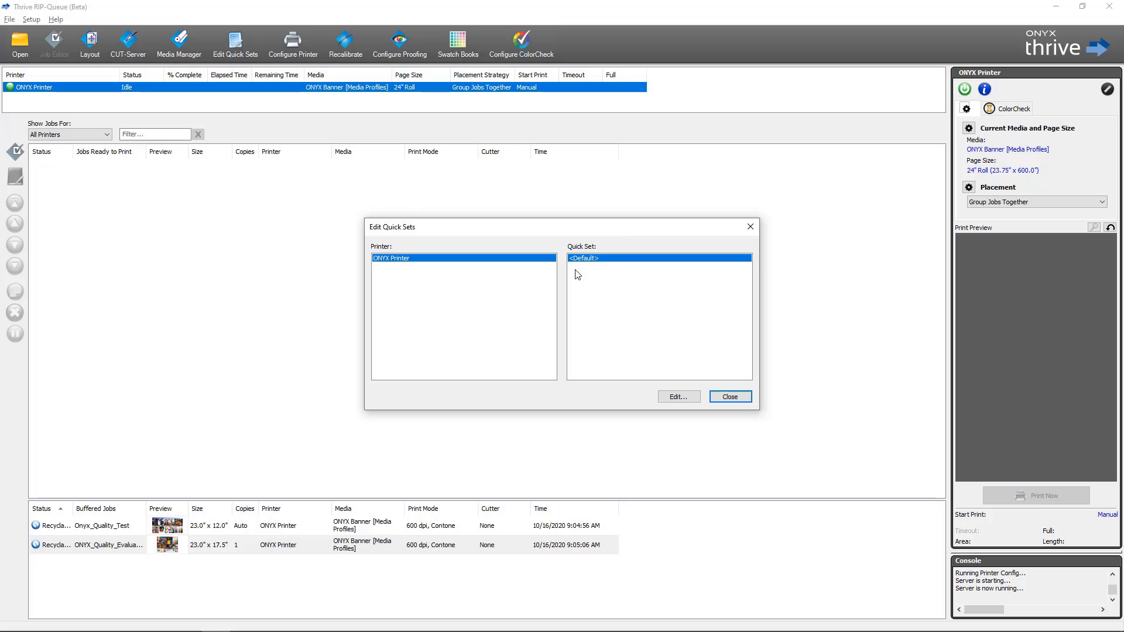
click(676, 397)
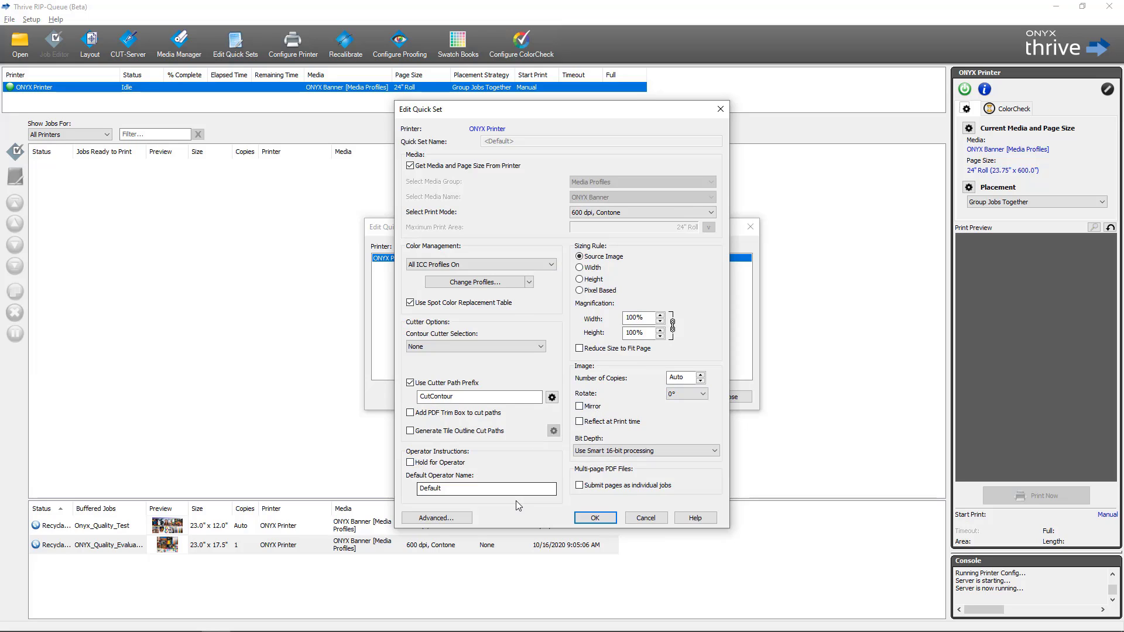
click(457, 518)
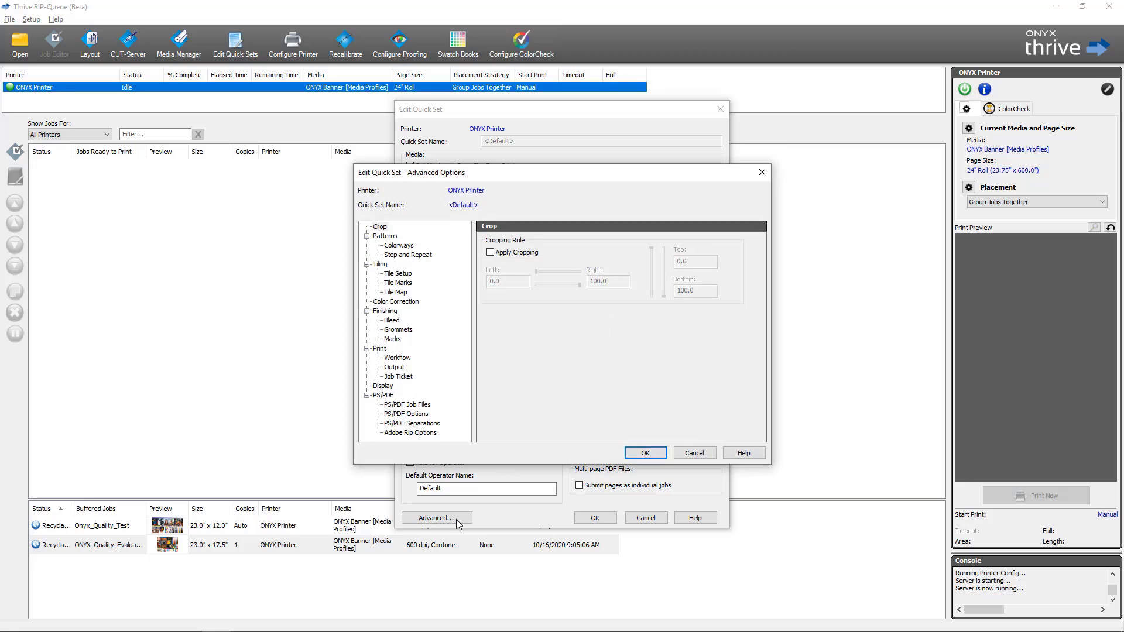
click(397, 340)
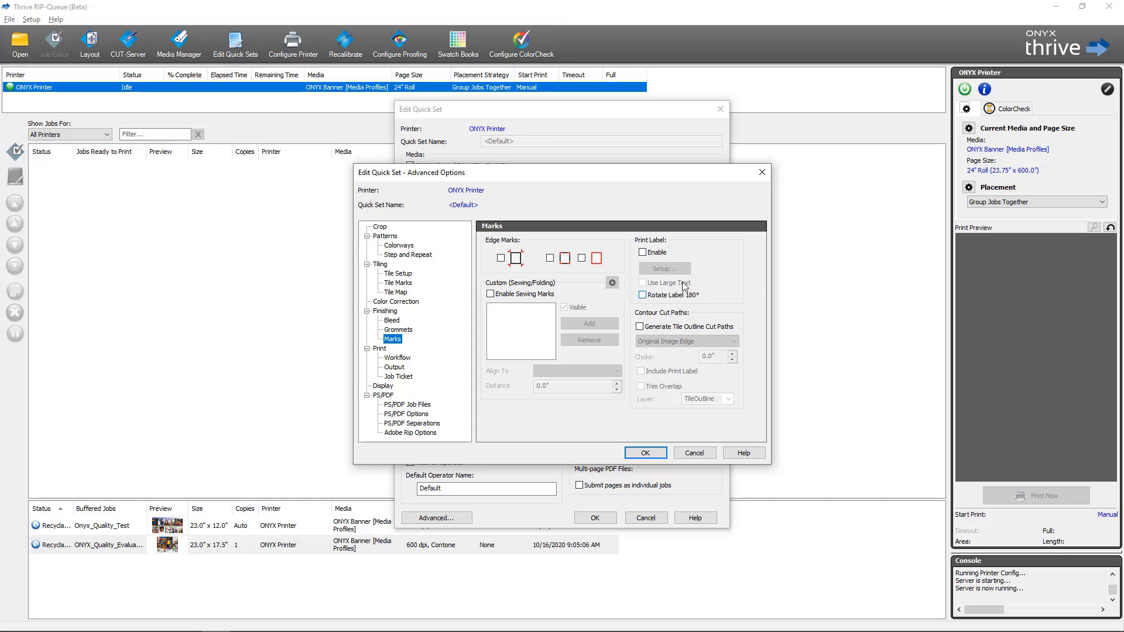
Enable print labels on the Default quick set, including both an image and a QR code
click(643, 253)
click(682, 271)
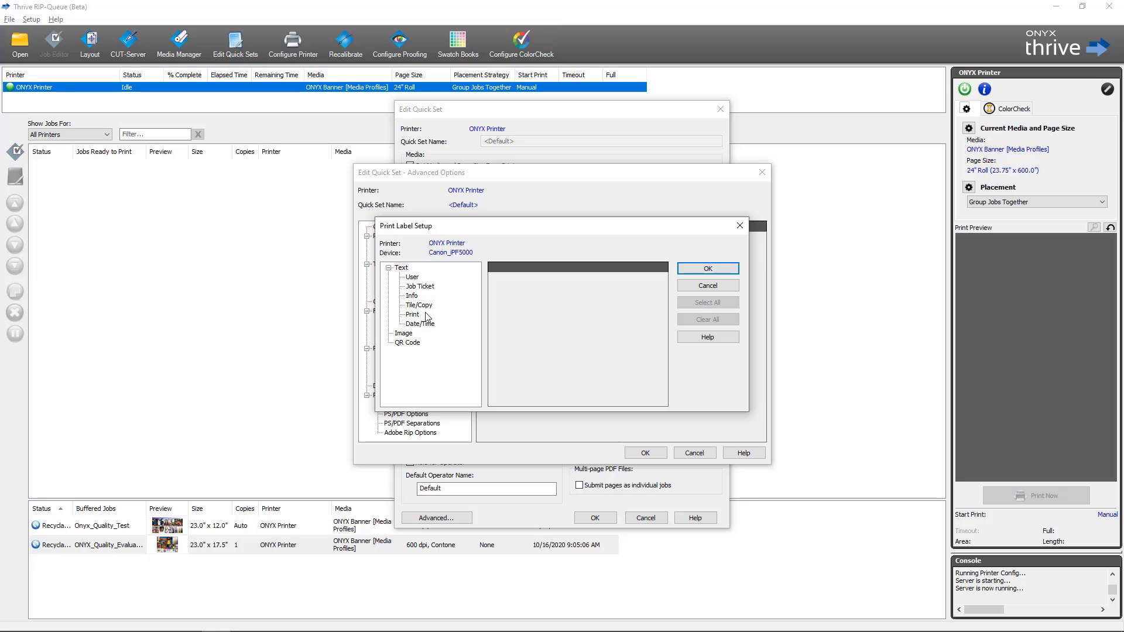
click(410, 336)
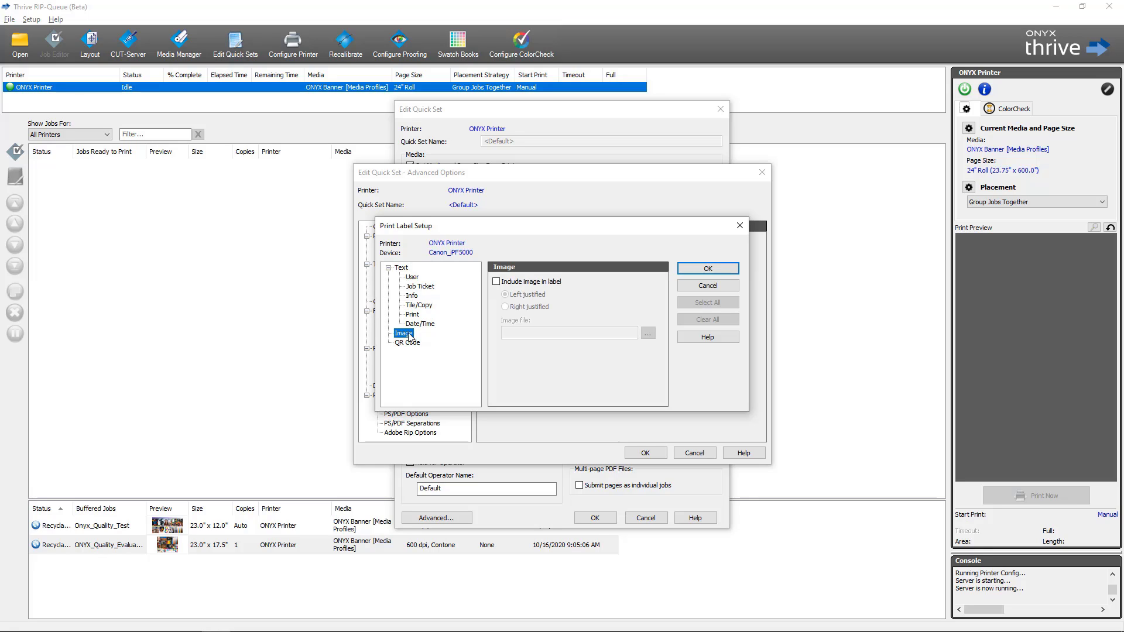
click(496, 281)
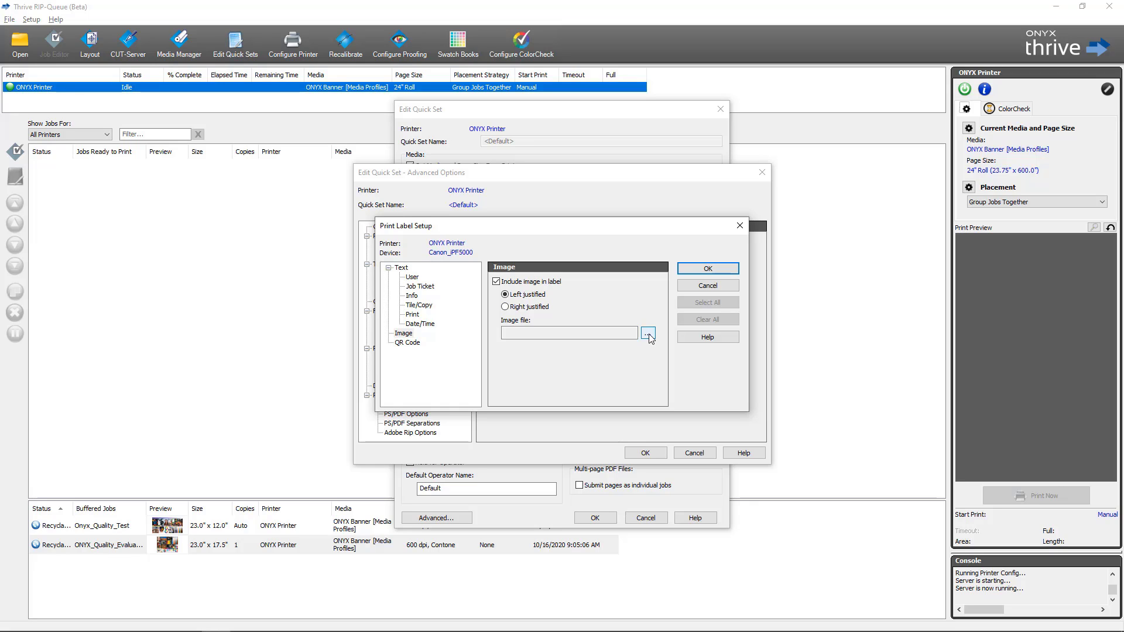
click(409, 343)
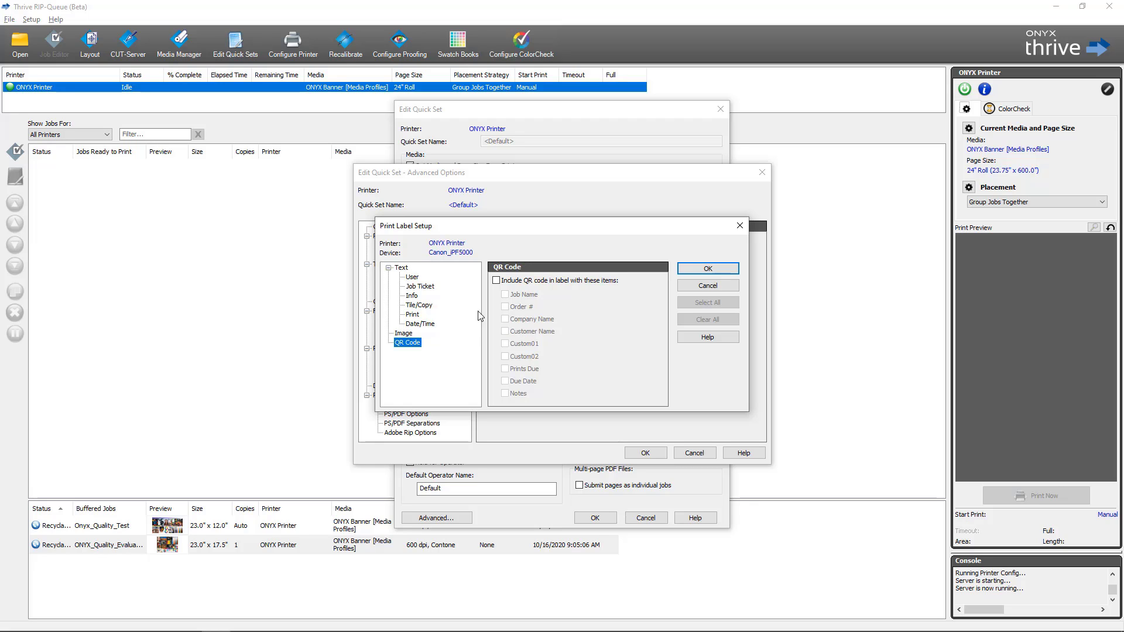
click(496, 281)
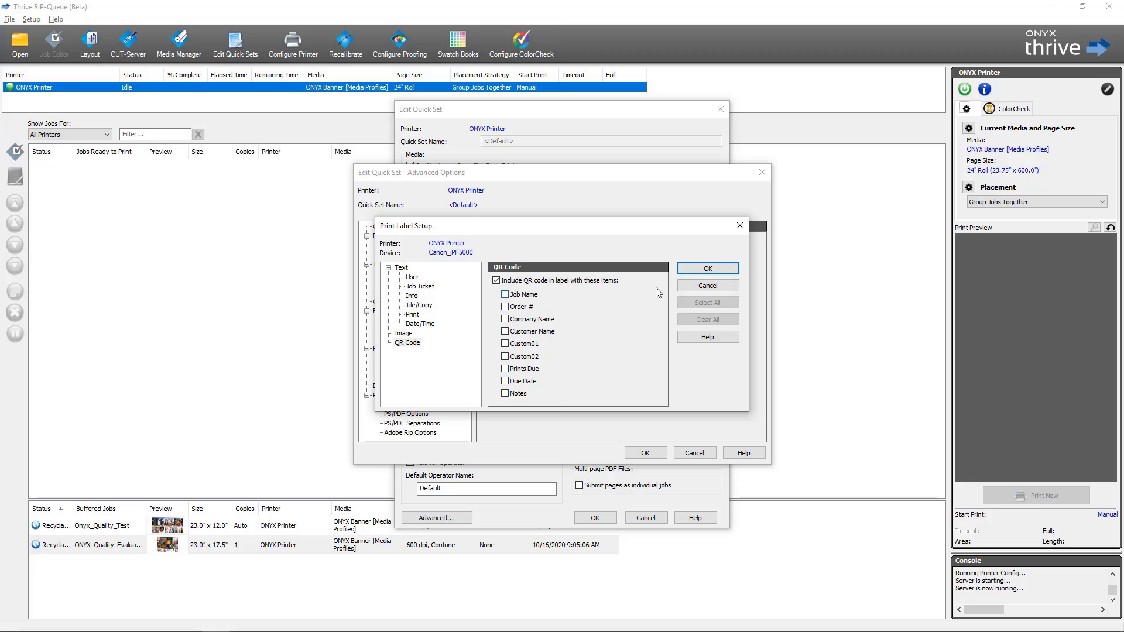
click(708, 286)
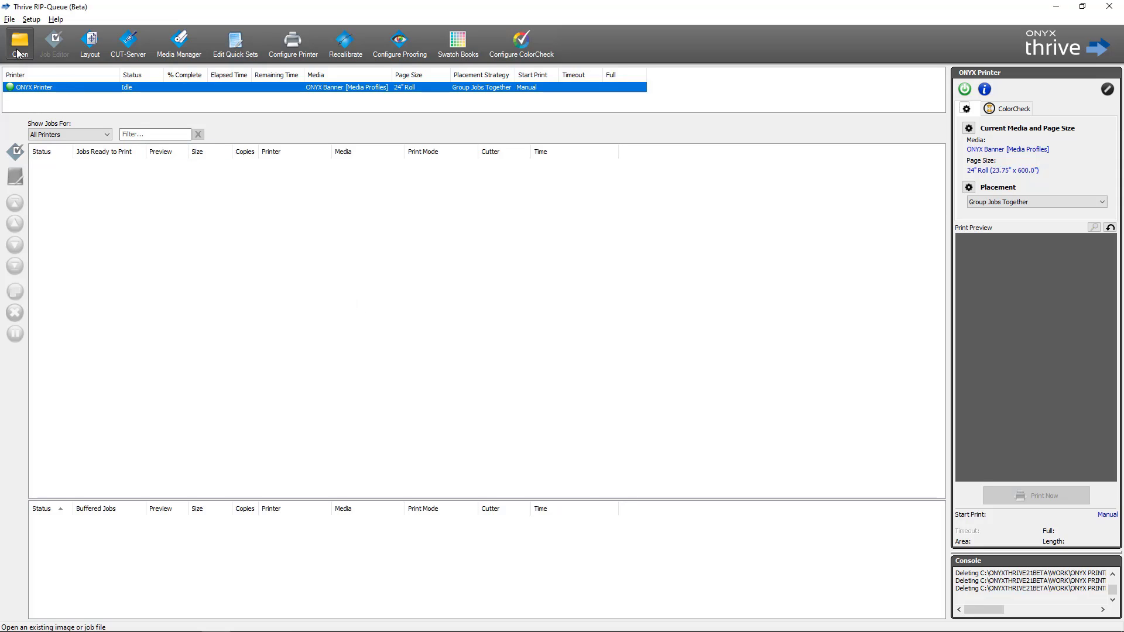
Open ONYX Quality Evaluation.pdf from the Samples folder as a new job in Job Editor
click(19, 53)
click(356, 315)
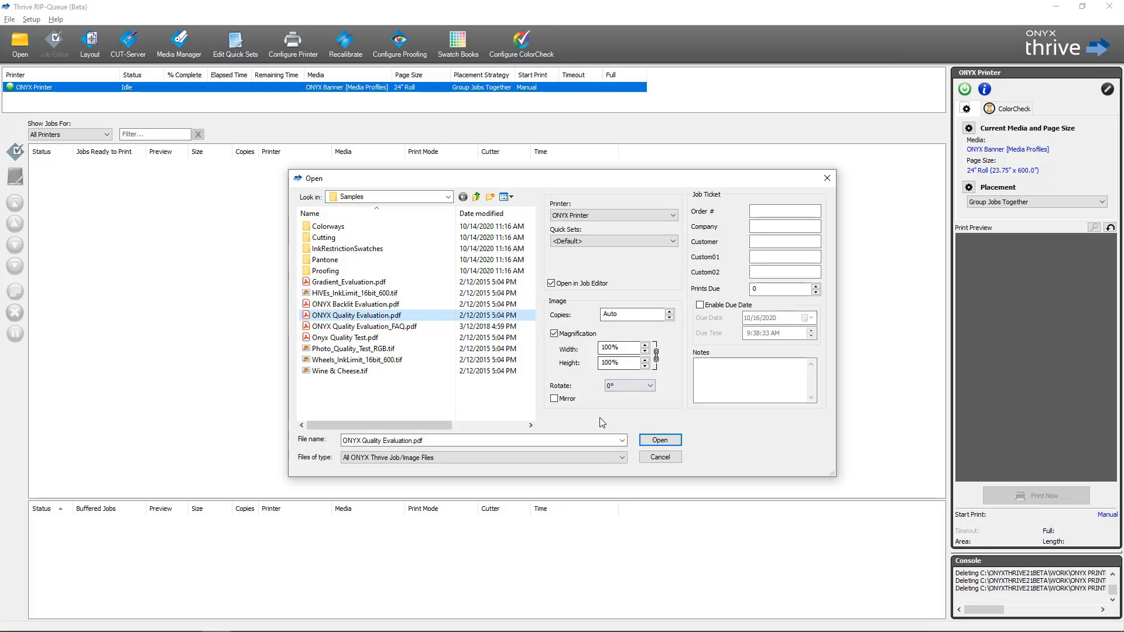
click(655, 444)
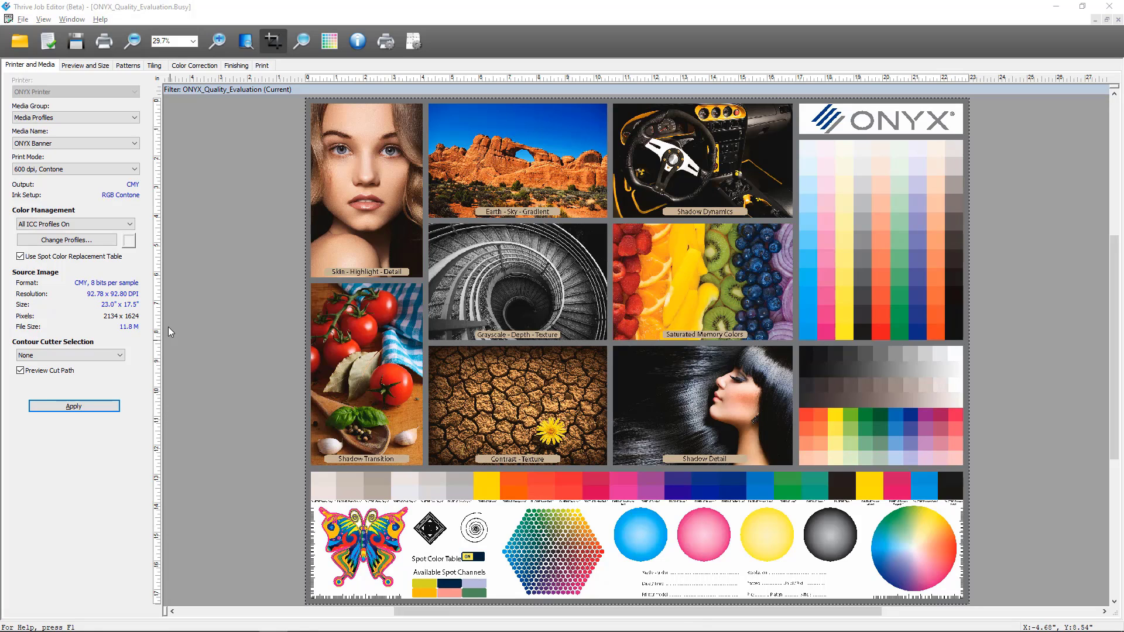
Enable tiling for the quality evaluation job with 3 columns and 3 rows
click(154, 67)
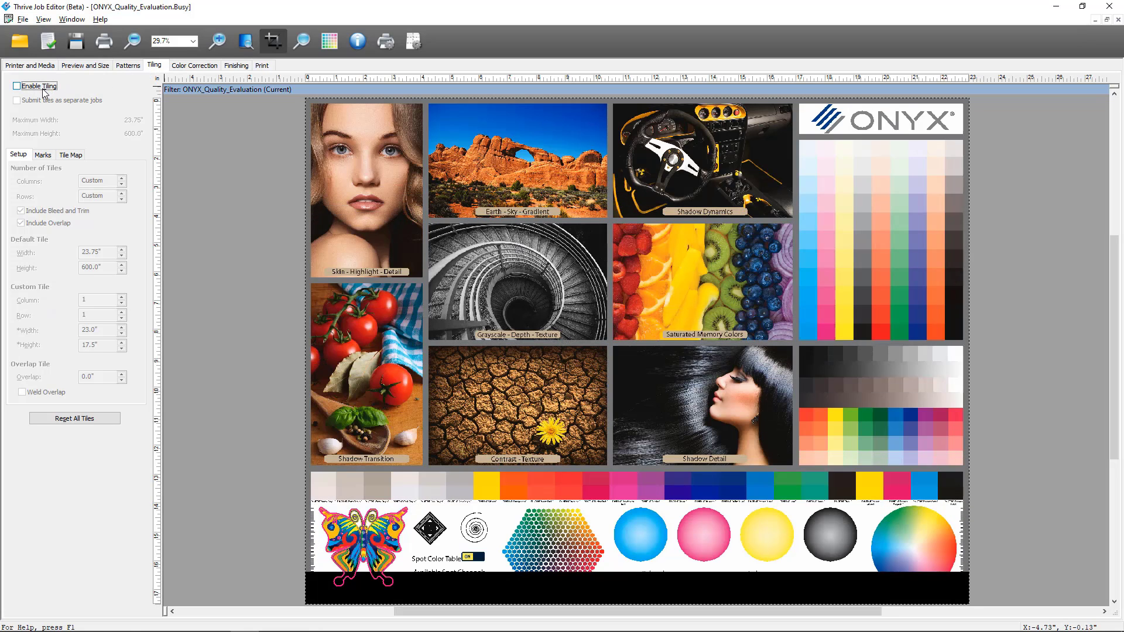
click(43, 88)
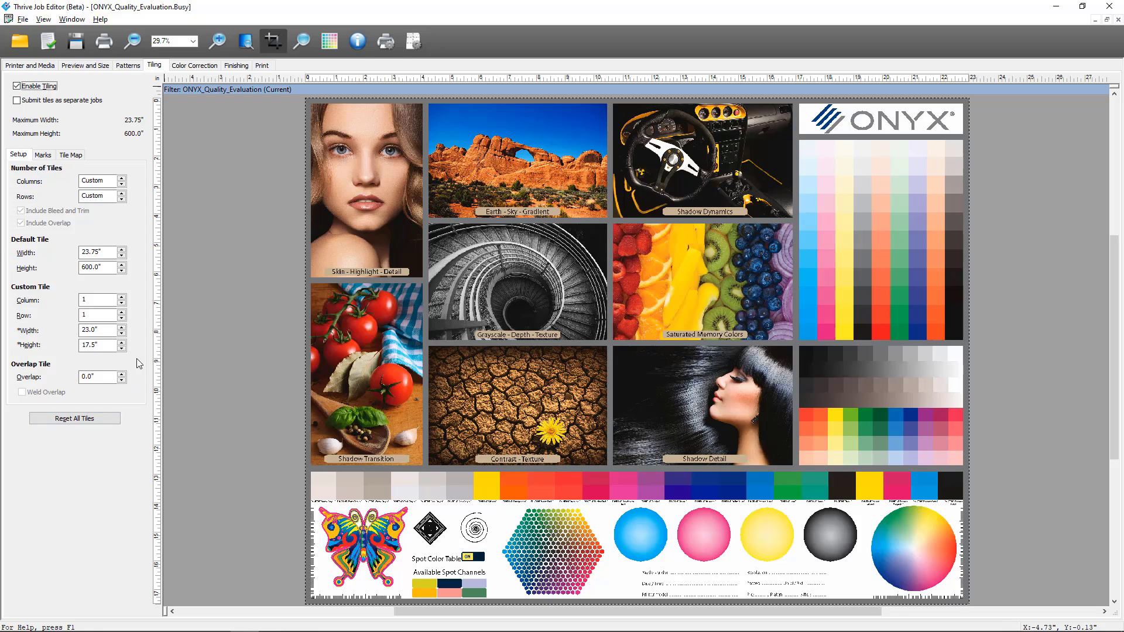
click(121, 178)
click(121, 179)
click(121, 178)
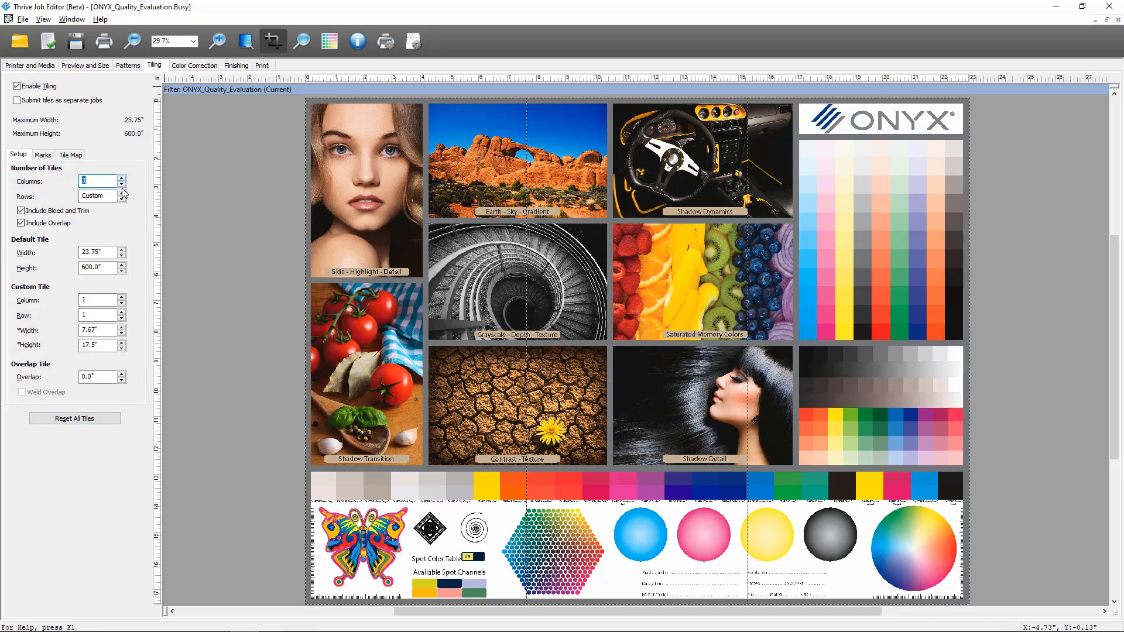
click(121, 194)
click(121, 193)
click(121, 194)
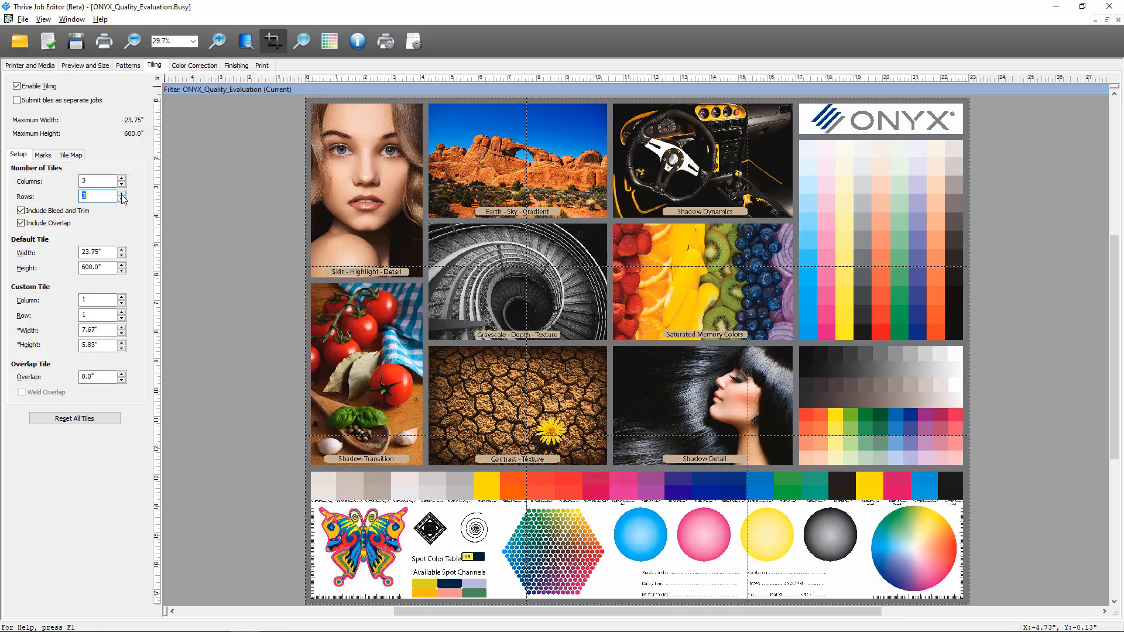
click(72, 156)
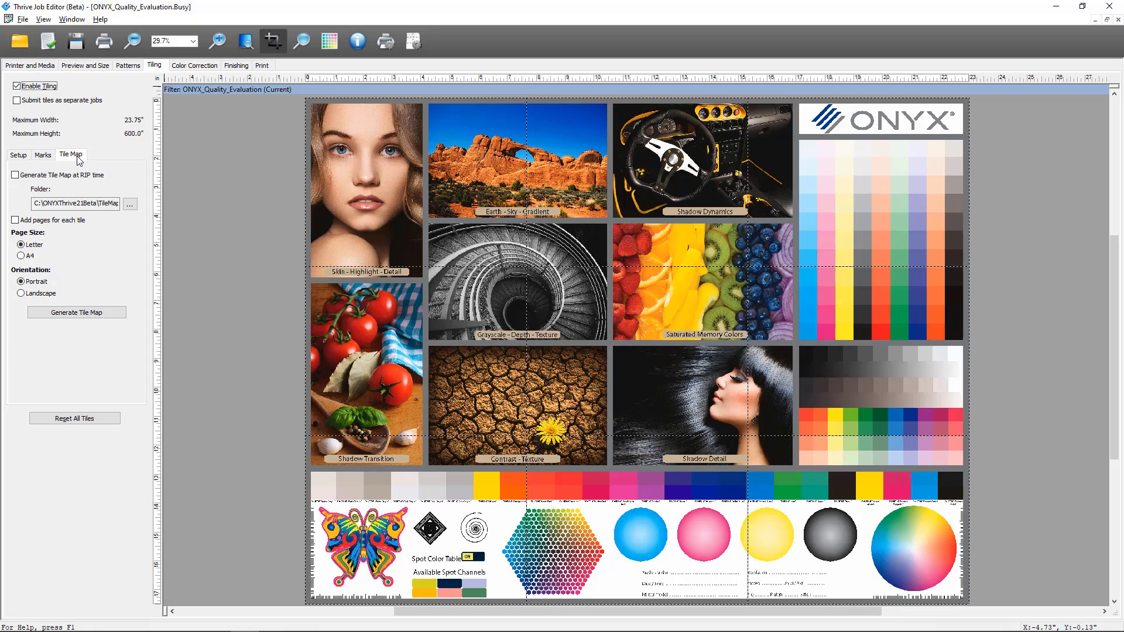
click(102, 176)
click(102, 177)
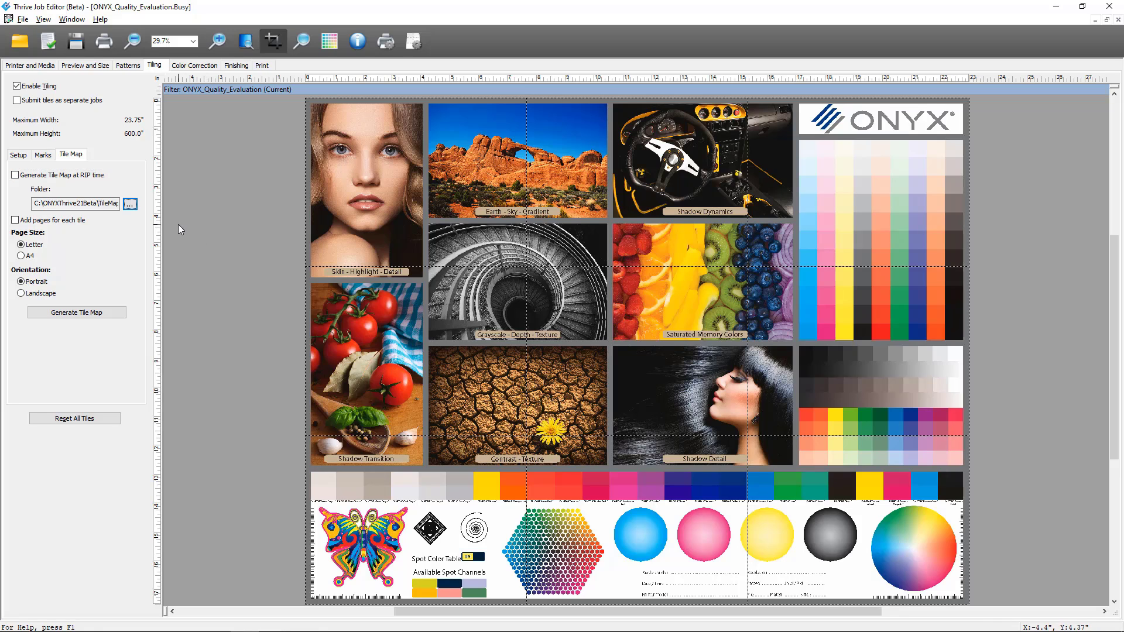
click(130, 204)
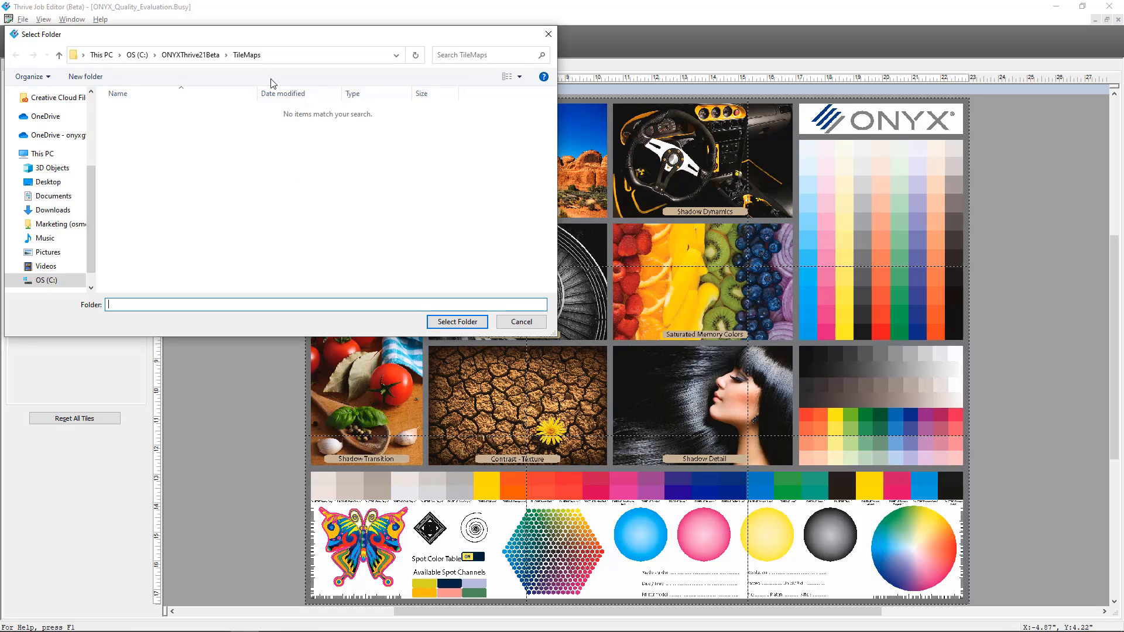
click(514, 323)
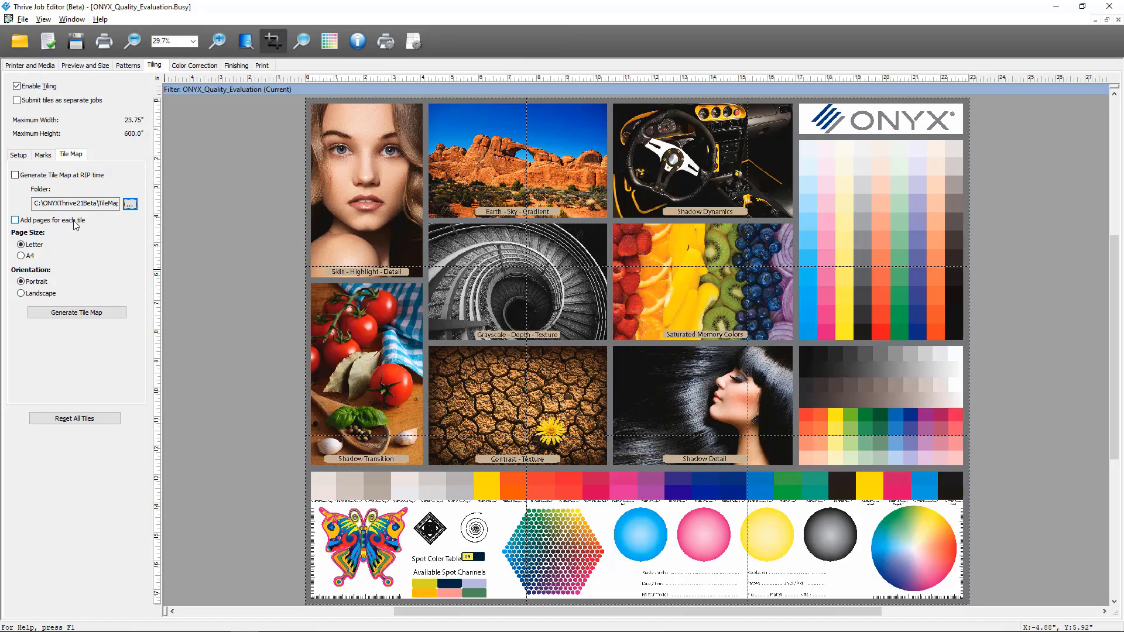
Generate a landscape tile map with one page per tile, saved as ONYX_Quality_Evaluation_TileMap.pdf
click(74, 224)
click(51, 295)
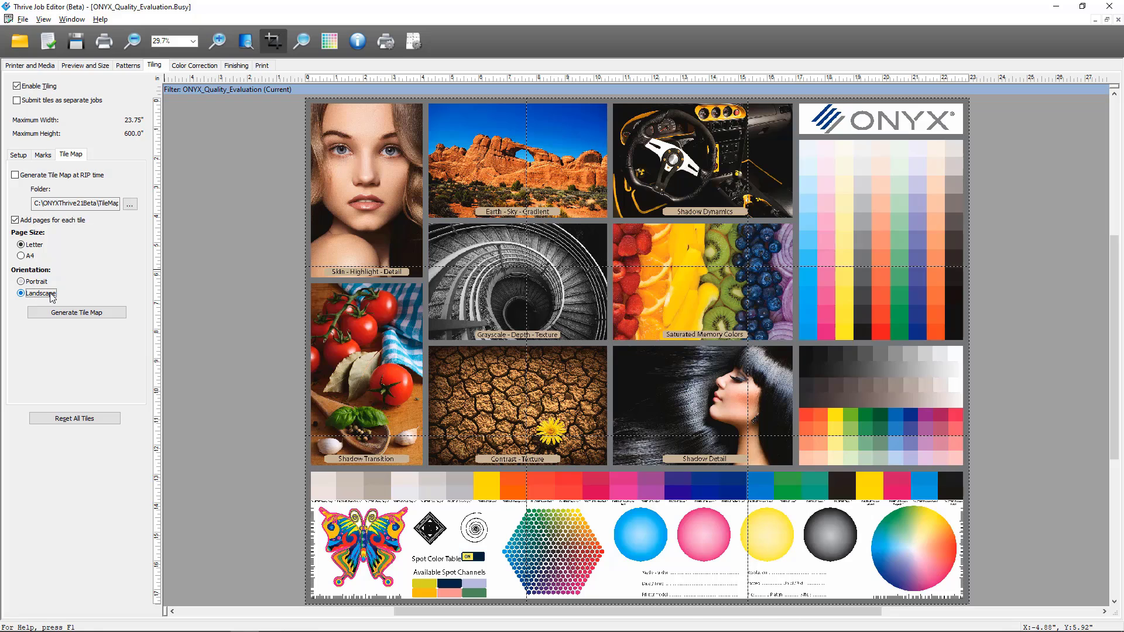
click(111, 317)
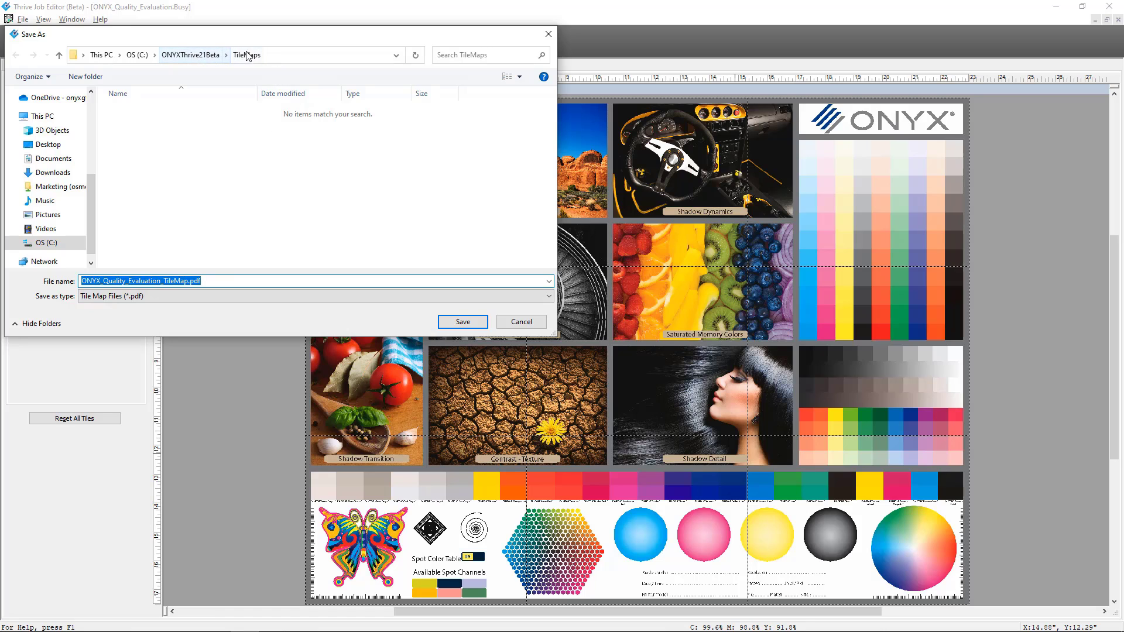
click(459, 322)
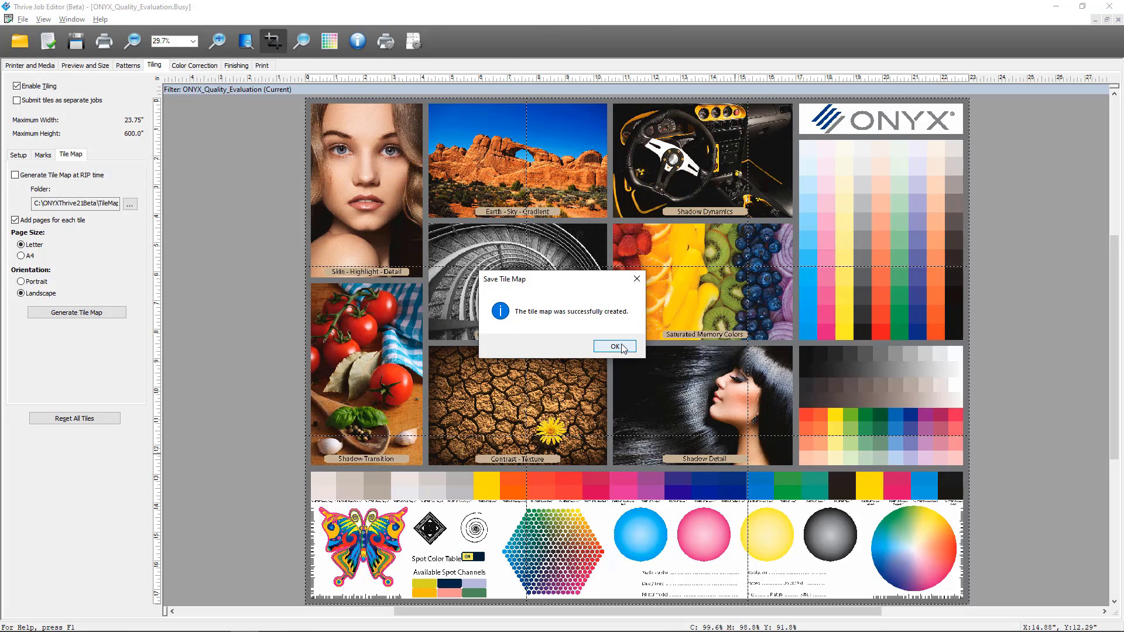
click(621, 347)
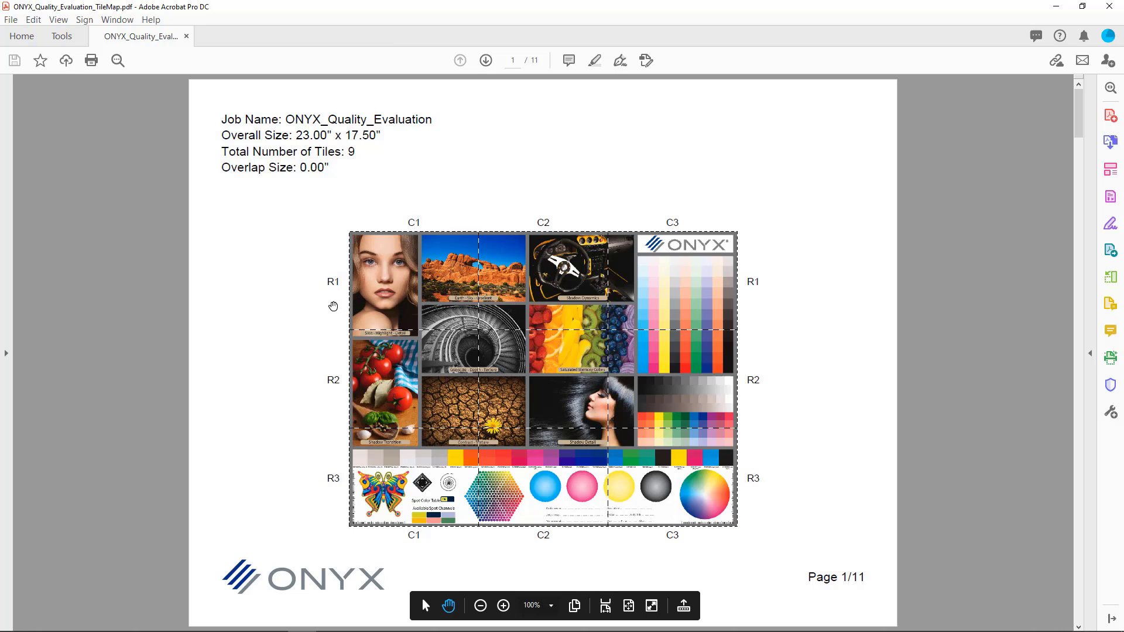
Scroll through pages 1–5 of ONYX_Quality_Evaluation_TileMap.pdf, then return to the first page
scroll(304, 300, down, 4)
scroll(302, 297, up, 2)
scroll(303, 297, up, 2)
scroll(494, 309, down, 1)
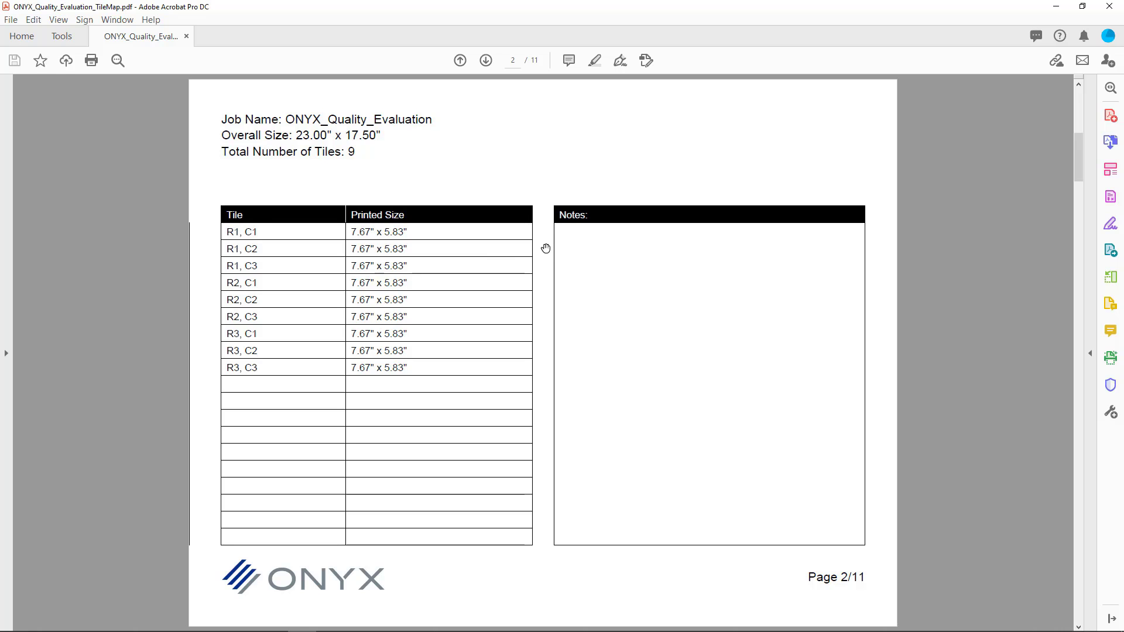
scroll(546, 248, down, 1)
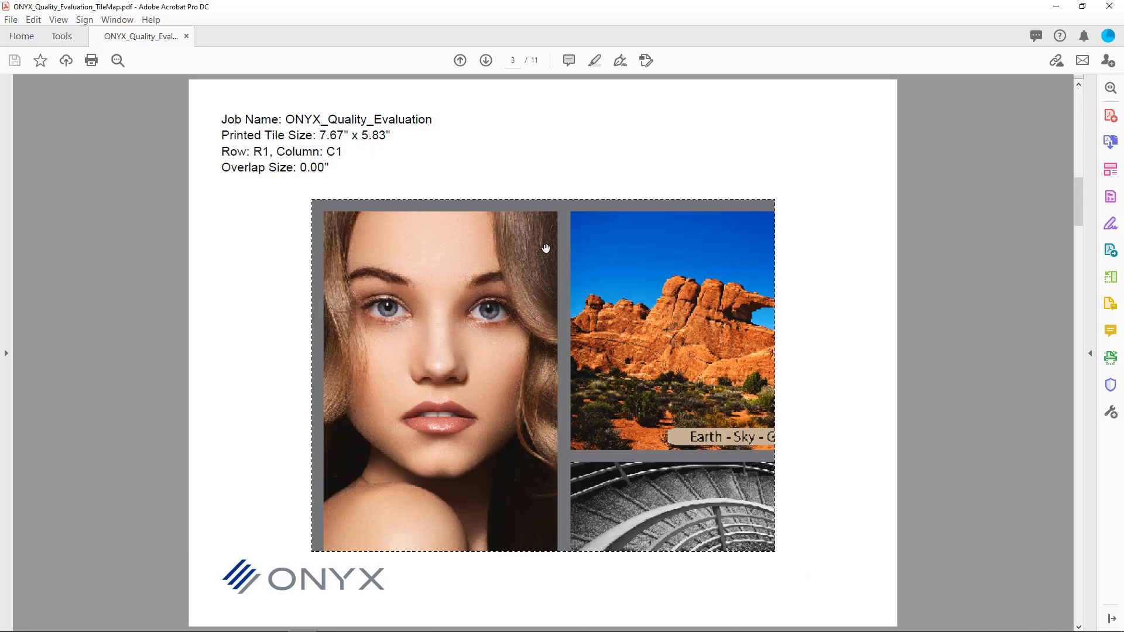
scroll(559, 288, down, 1)
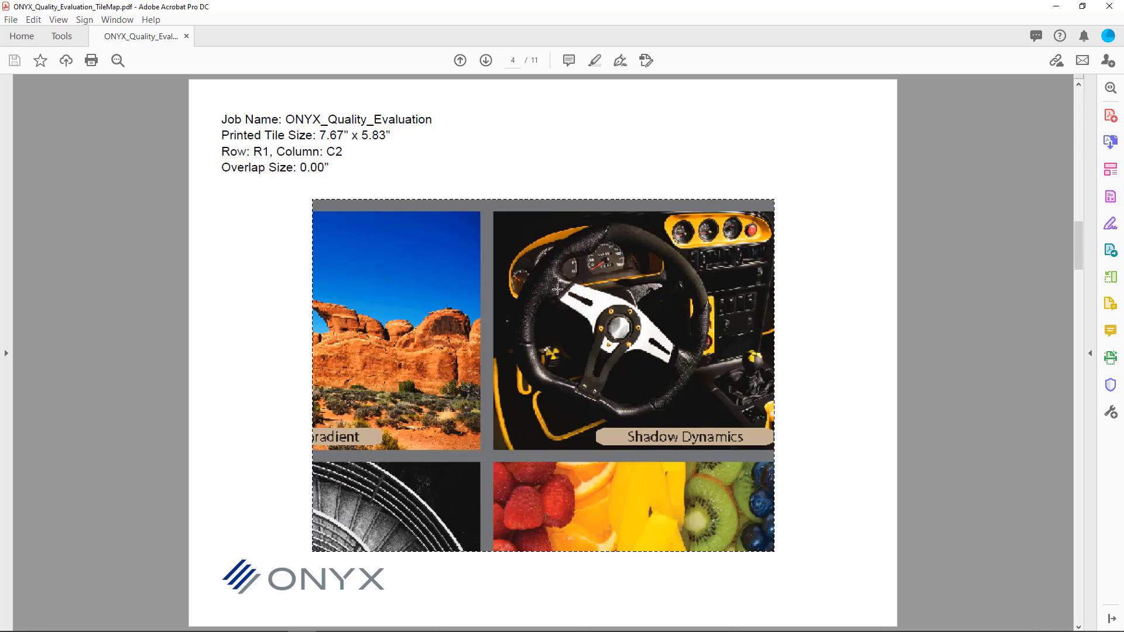
scroll(565, 307, down, 1)
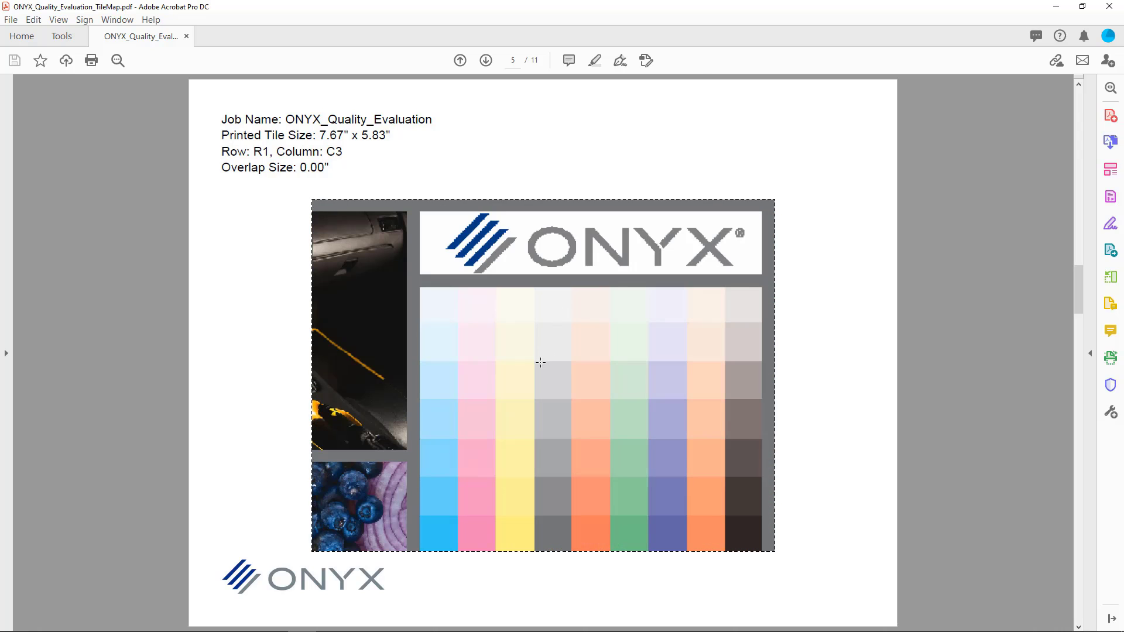
triple_click(408, 124)
key(Home)
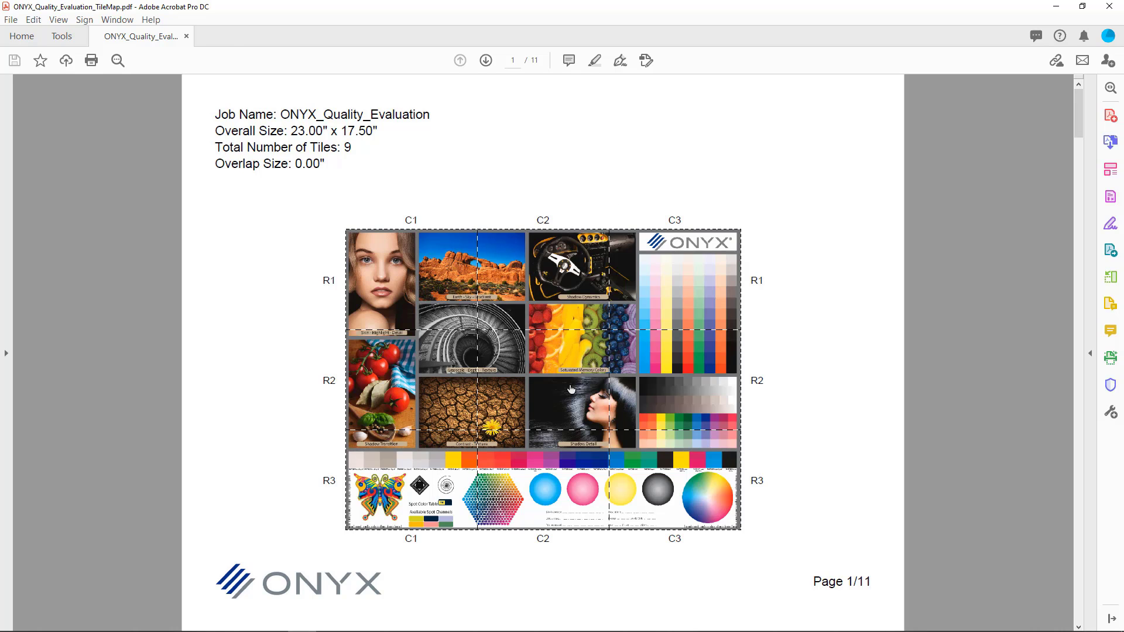
Follow the page-1 map links to tiles R3 C3 and R2 C1, returning to the overview each time
click(665, 468)
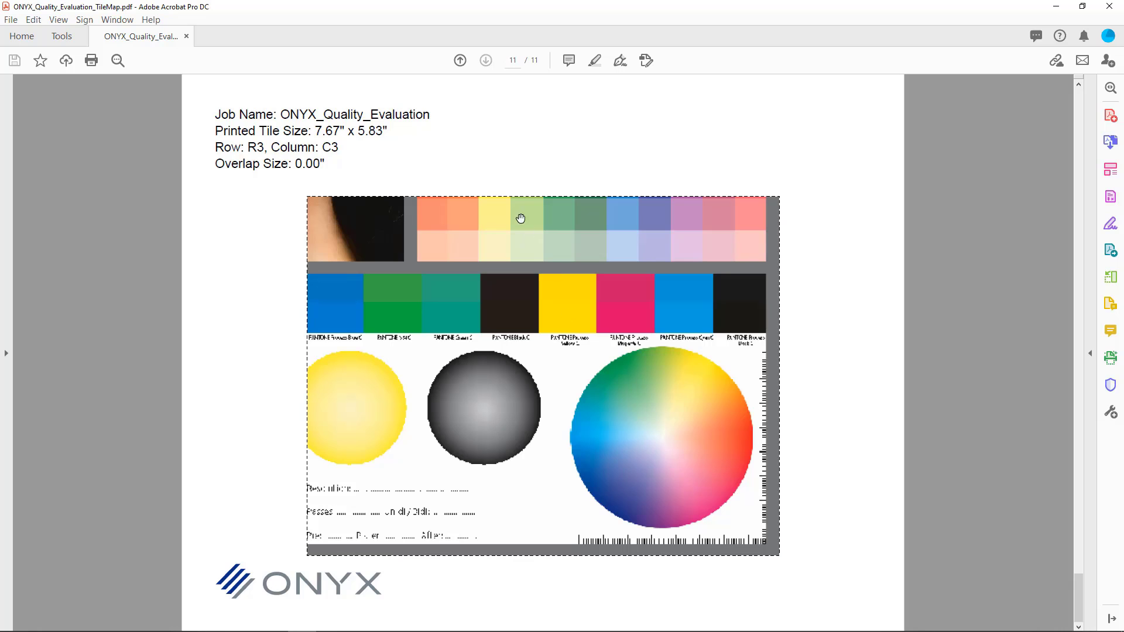
click(412, 115)
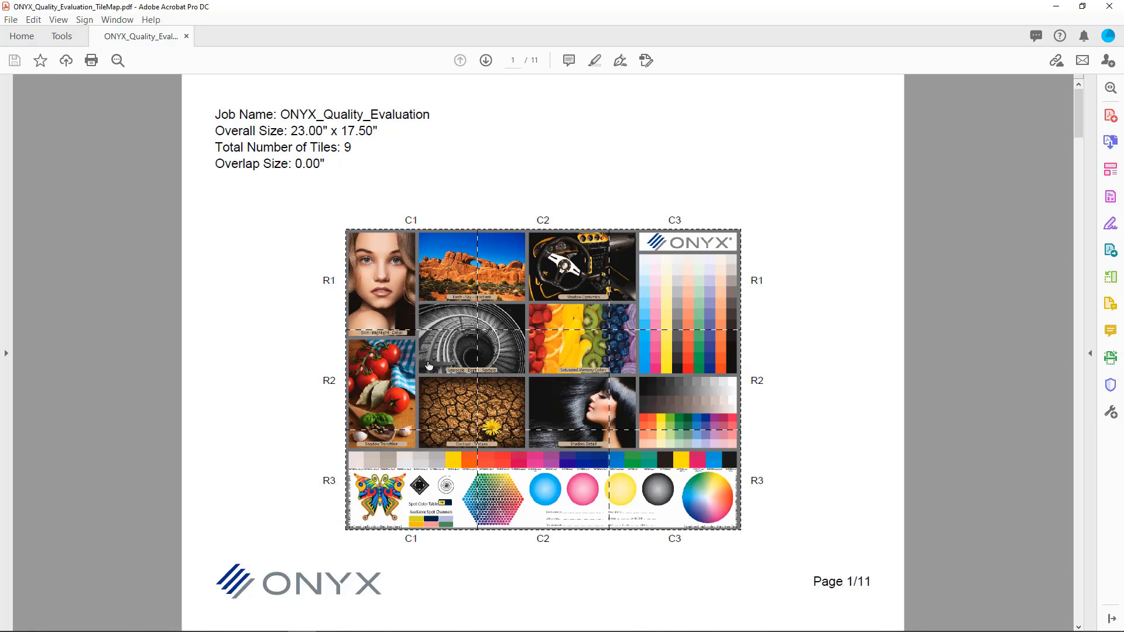
click(429, 384)
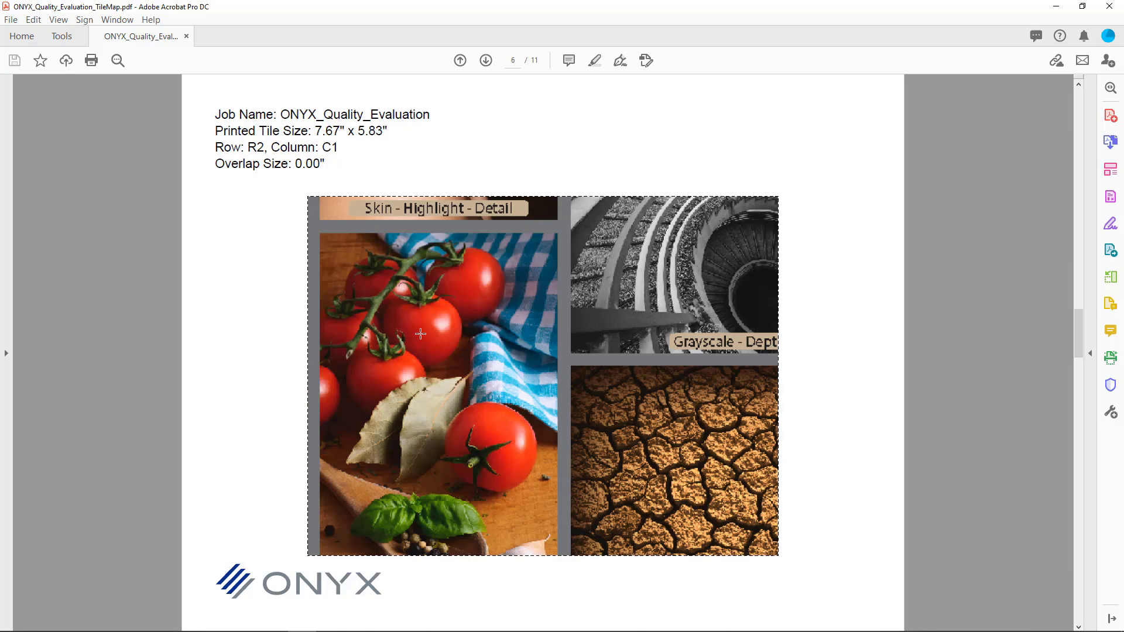
click(412, 117)
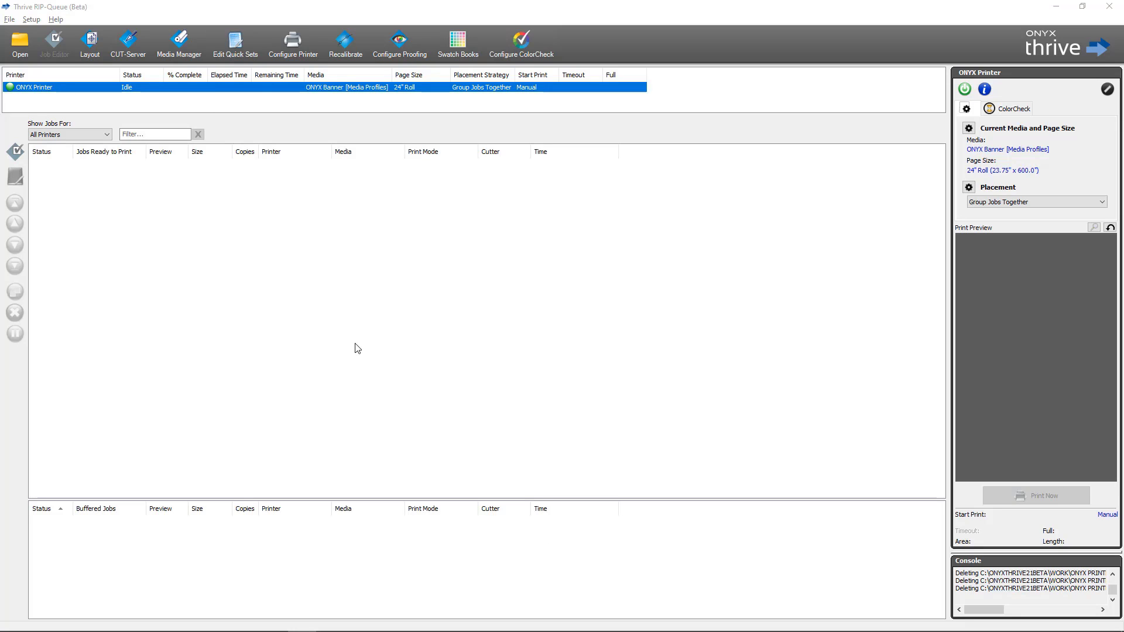
Open the Default quick set's Advanced options and select Tile Setup, then Tile Map, in the tree
click(236, 58)
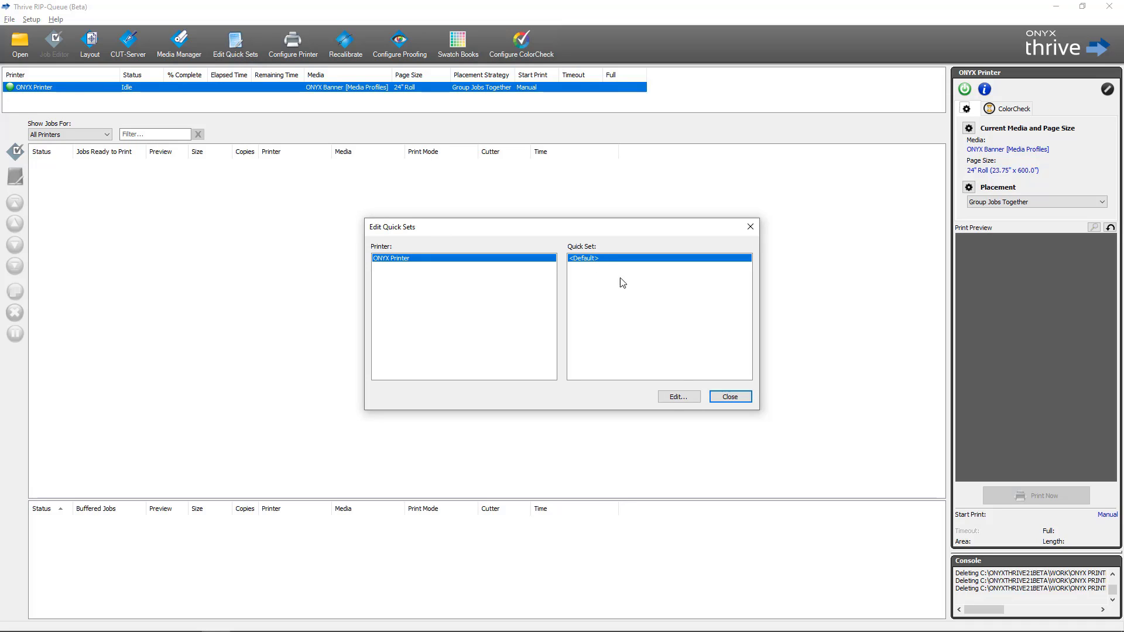
click(674, 398)
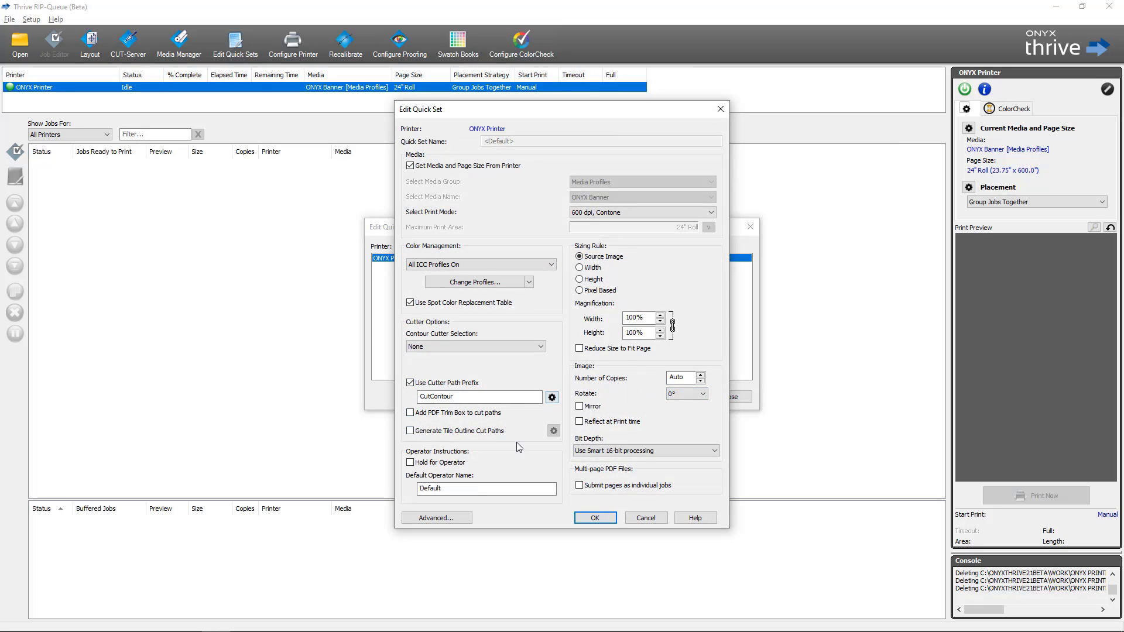
click(444, 519)
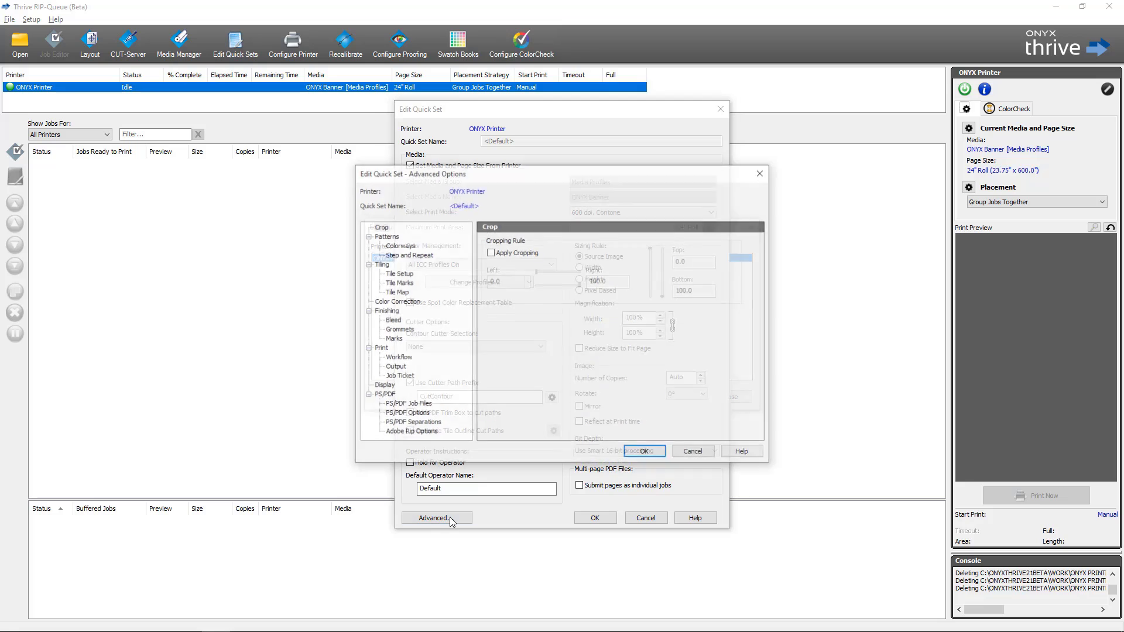
click(408, 275)
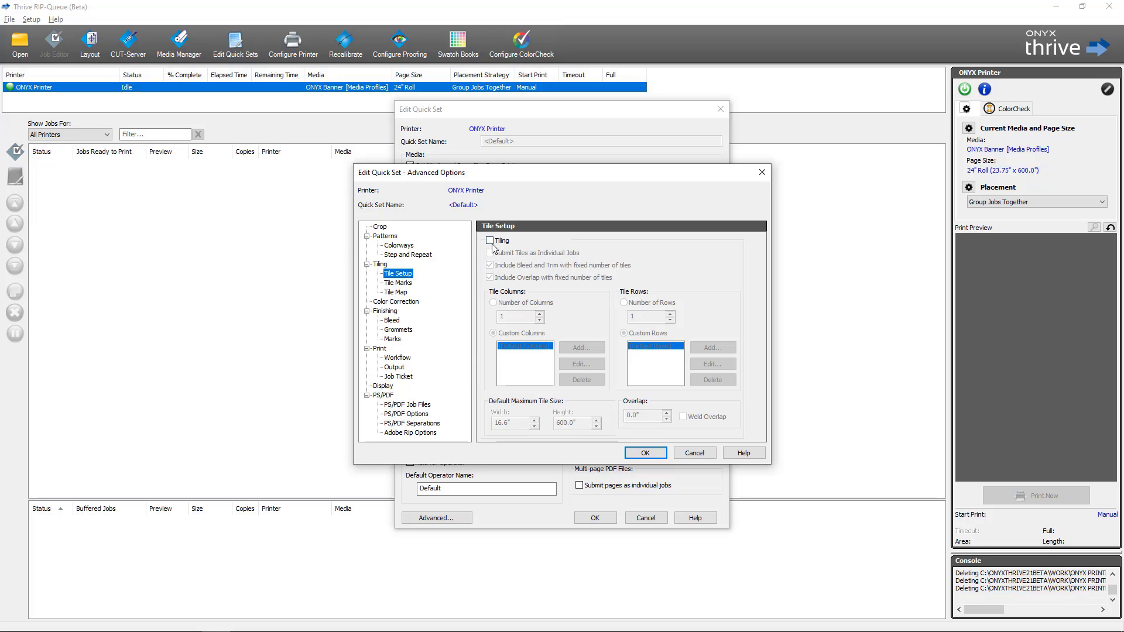
click(400, 293)
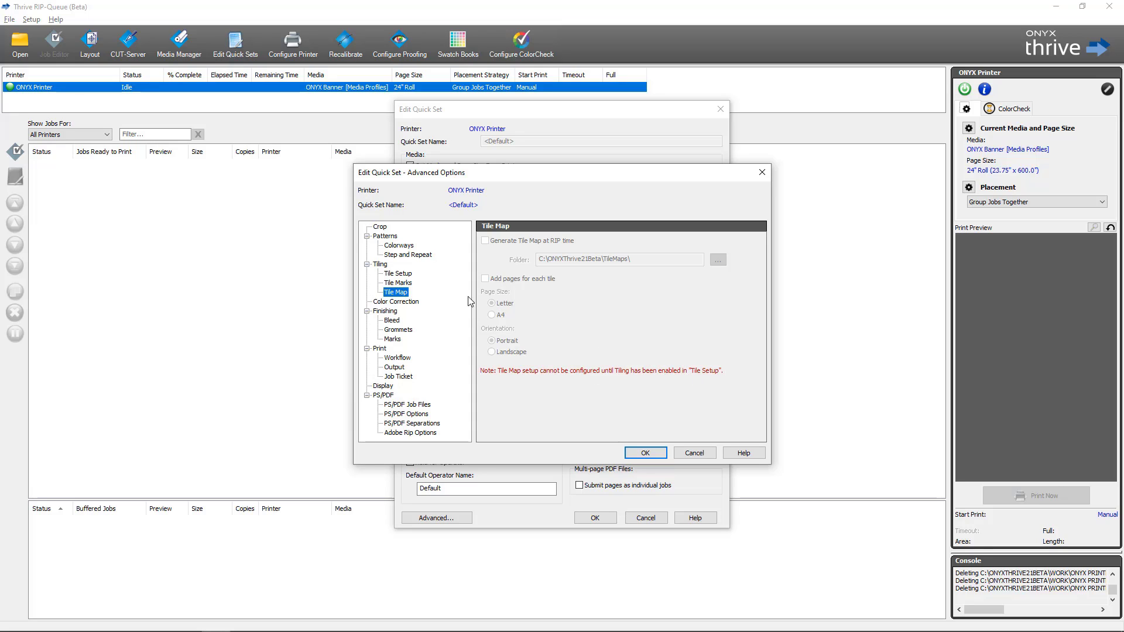
Check Tiling under Tile Setup and Generate Tile Map at RIP time under Tile Map
click(402, 274)
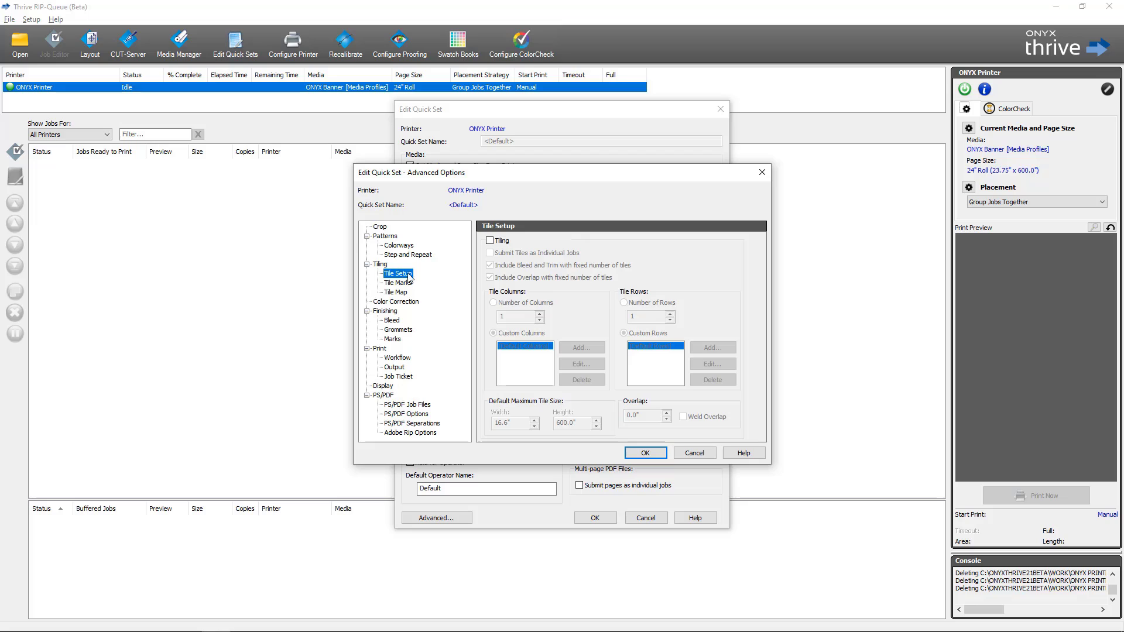
click(490, 241)
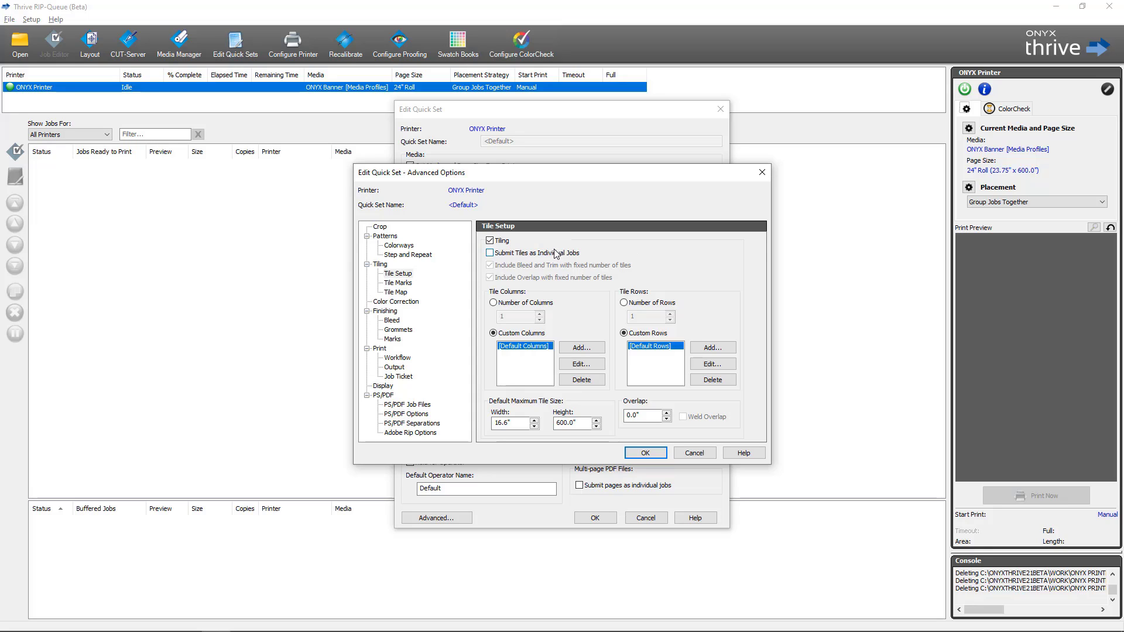
click(403, 294)
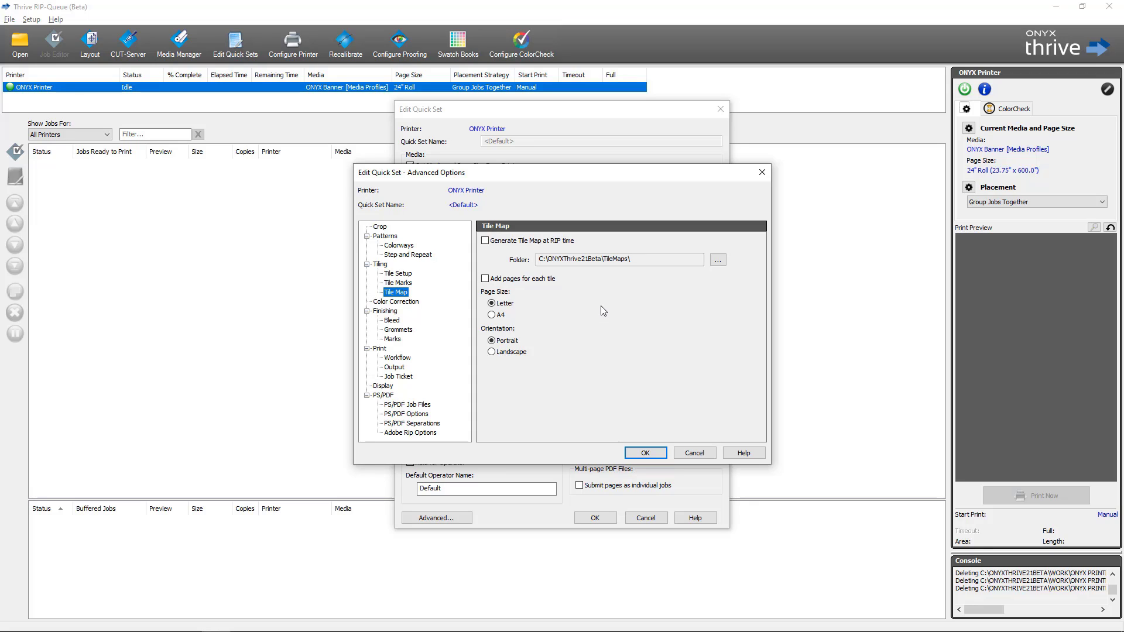
click(485, 242)
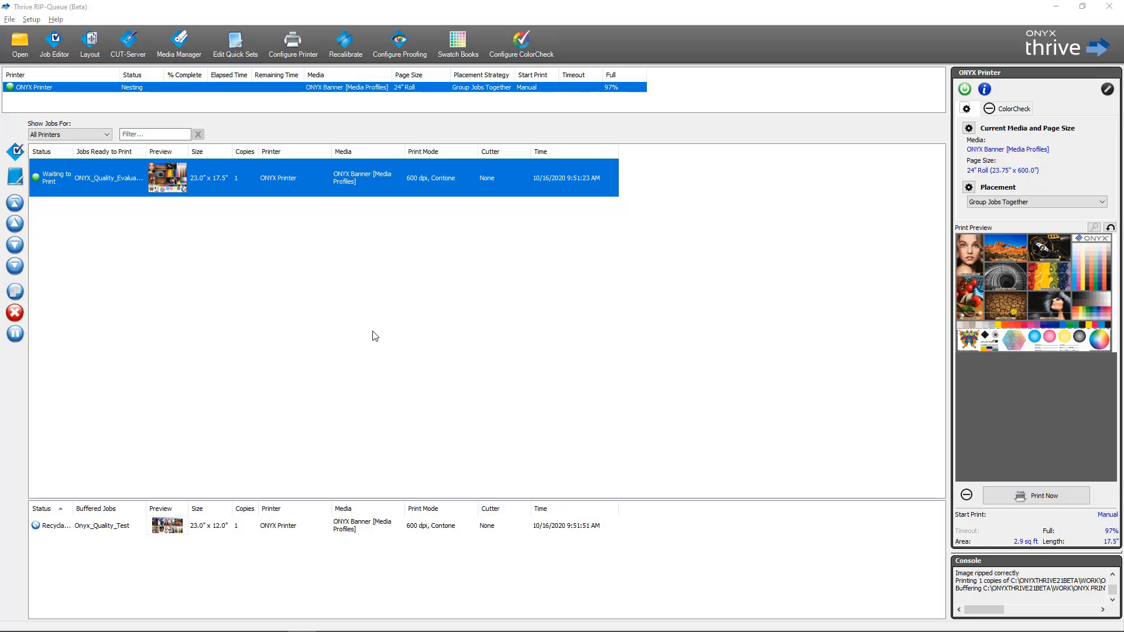
click(352, 255)
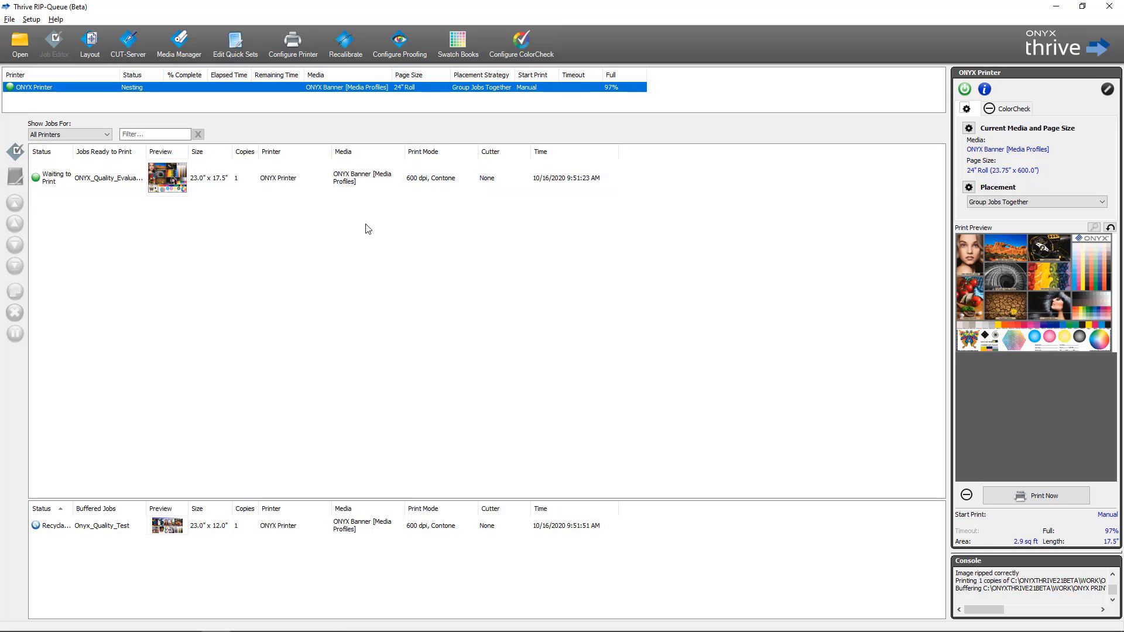
right_click(379, 186)
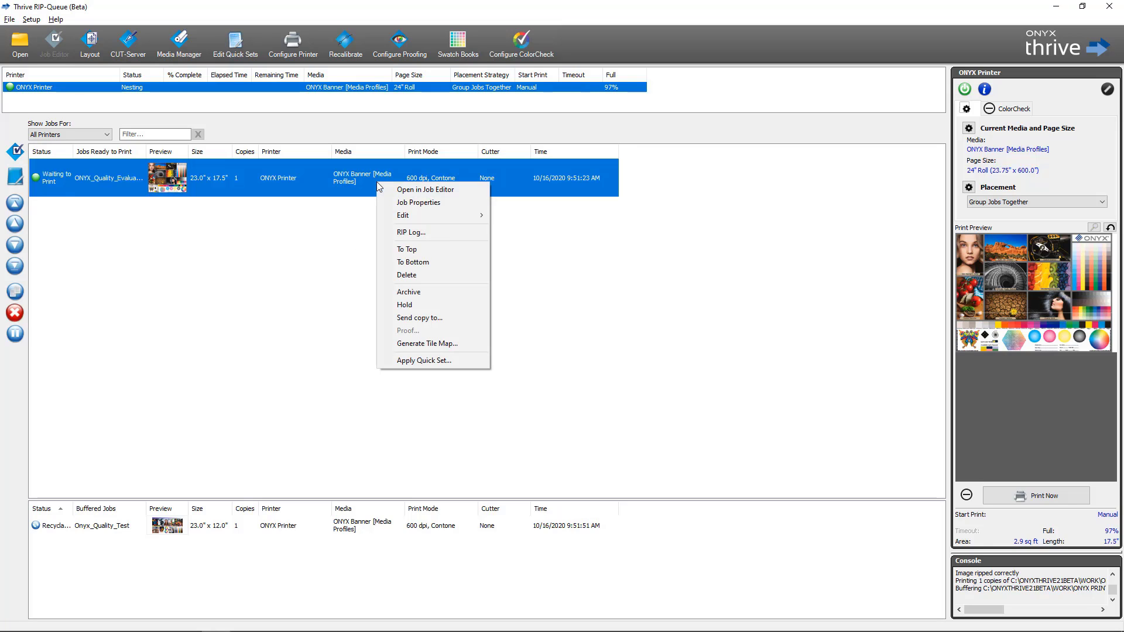
click(469, 347)
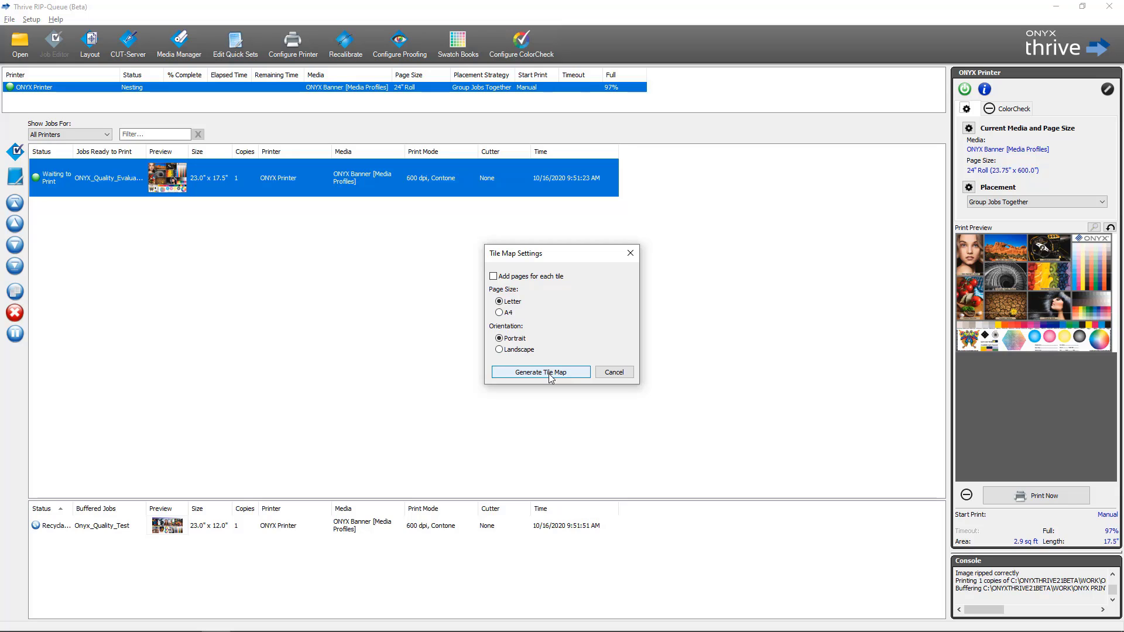
click(609, 375)
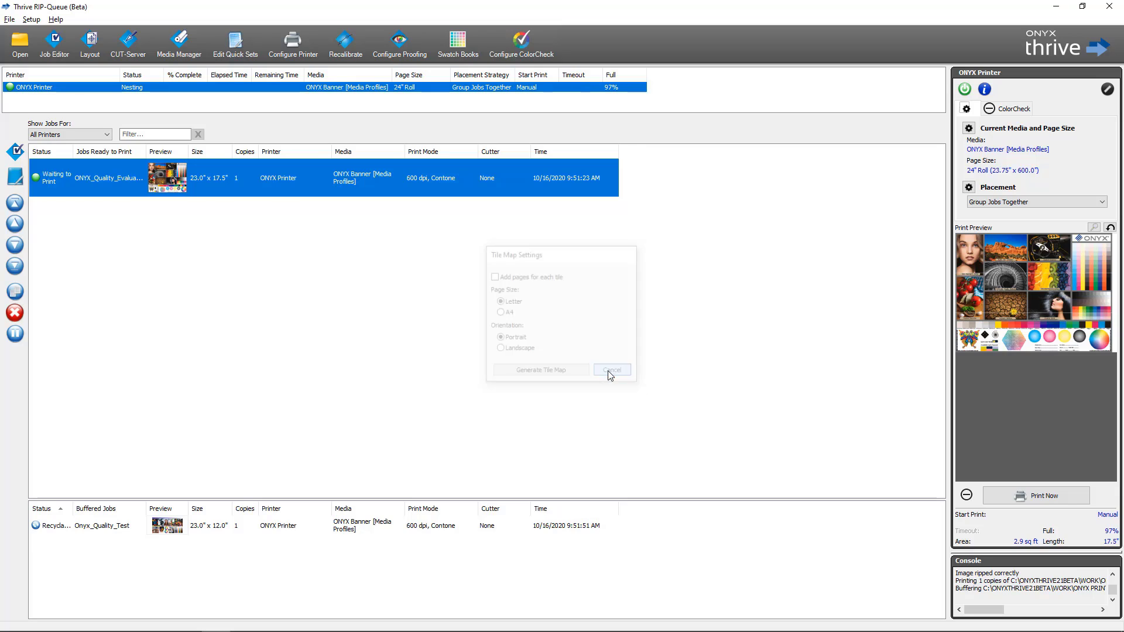
click(374, 531)
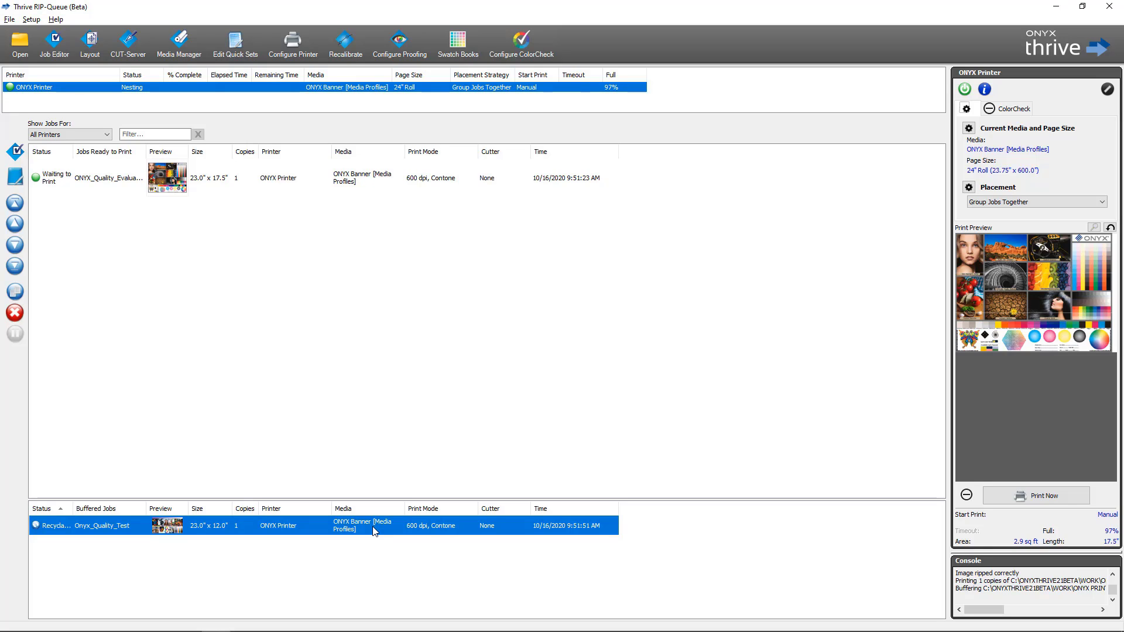
Generate a tile map for the buffered job with Add pages for each tile, saving it to TileMaps
right_click(373, 531)
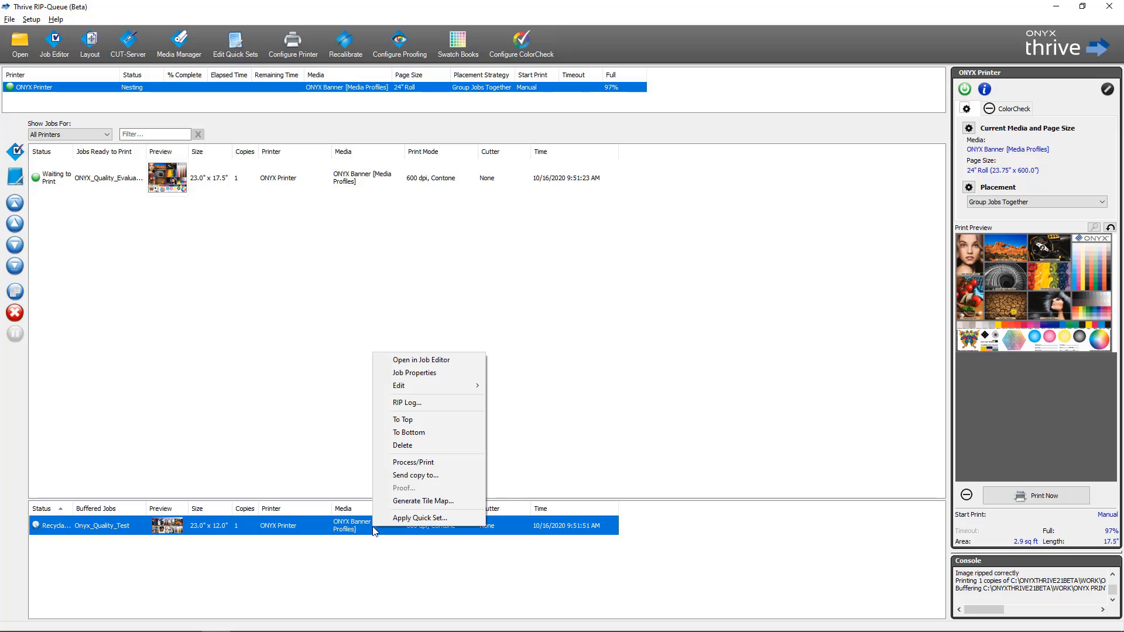
click(422, 502)
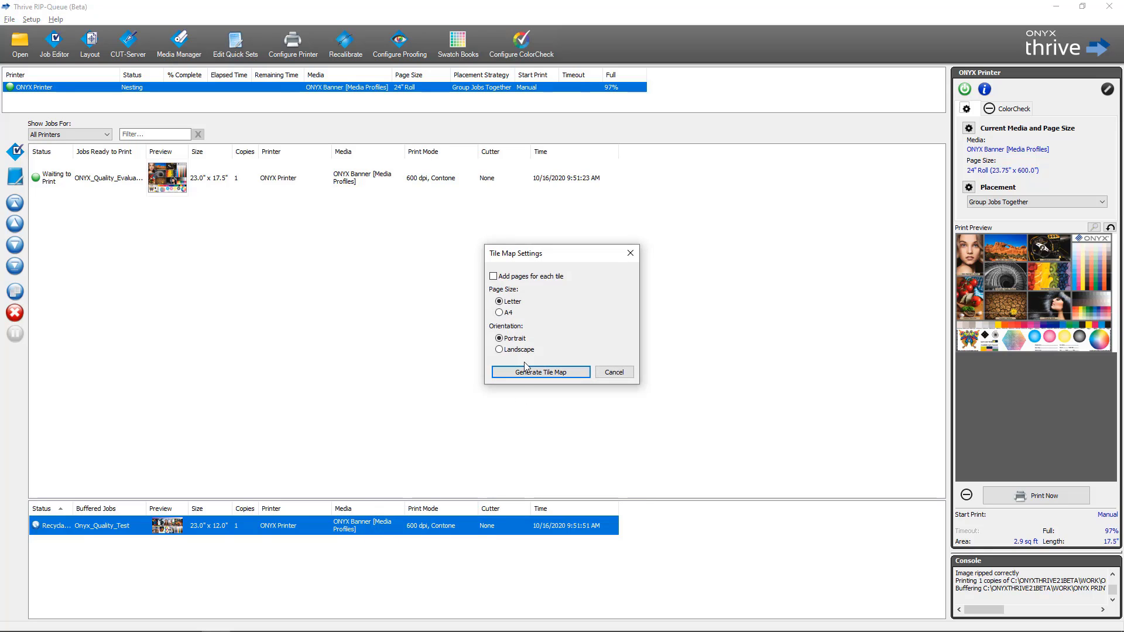
click(493, 277)
click(543, 375)
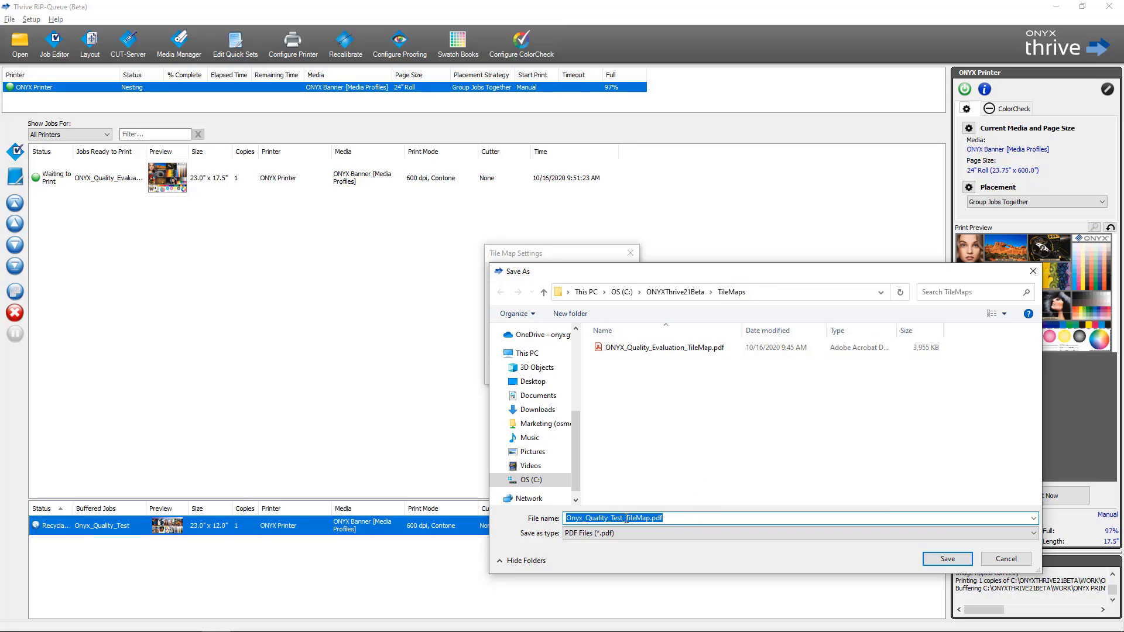
click(946, 560)
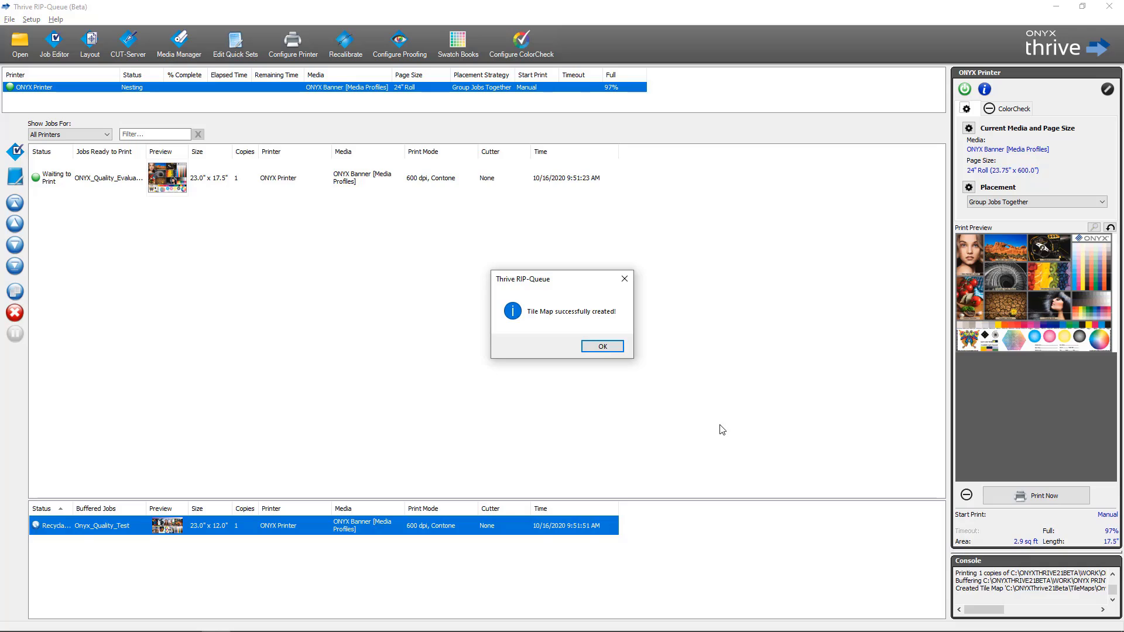
click(595, 349)
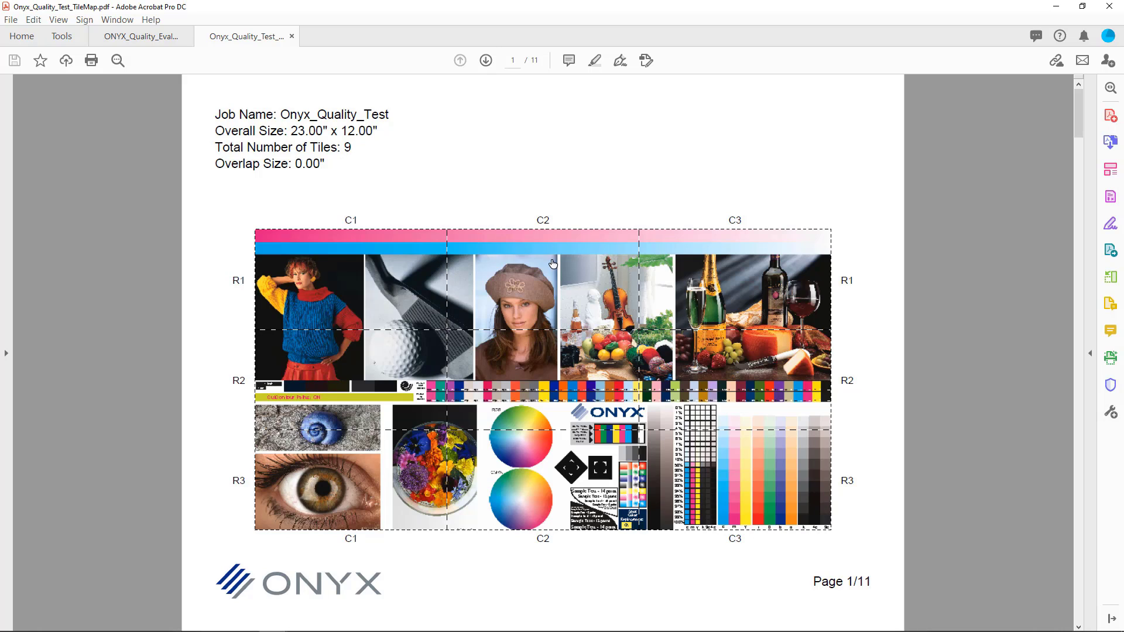
Jump to tile R1/C2's page, return to the overview, then switch back to Thrive RIP-Queue
click(551, 283)
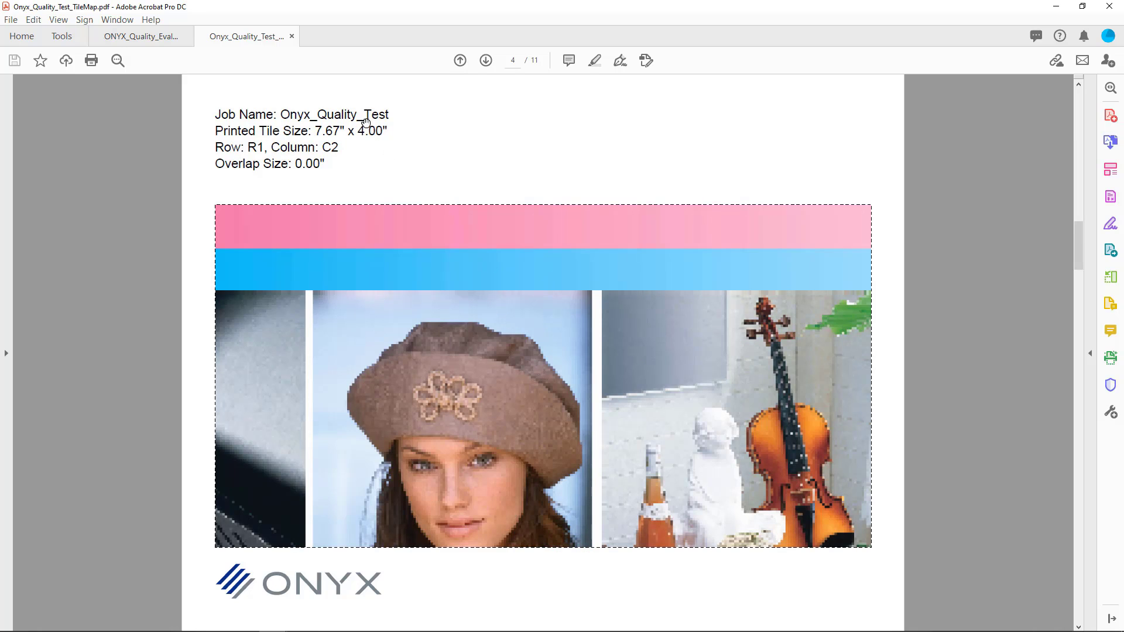
key(alt+Left)
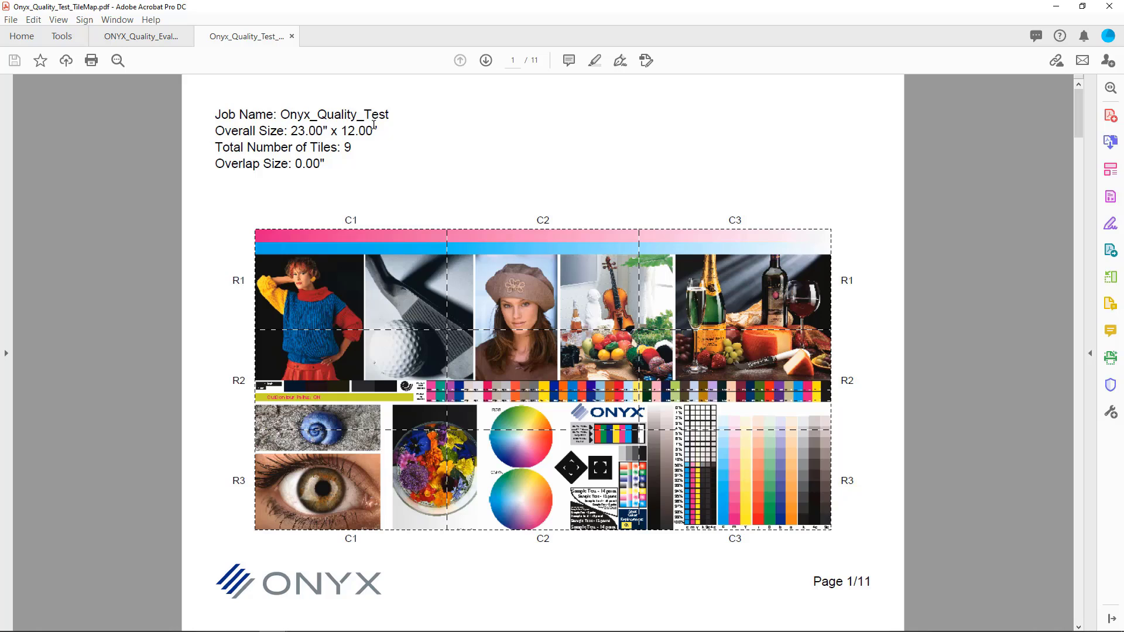
key(alt+Tab)
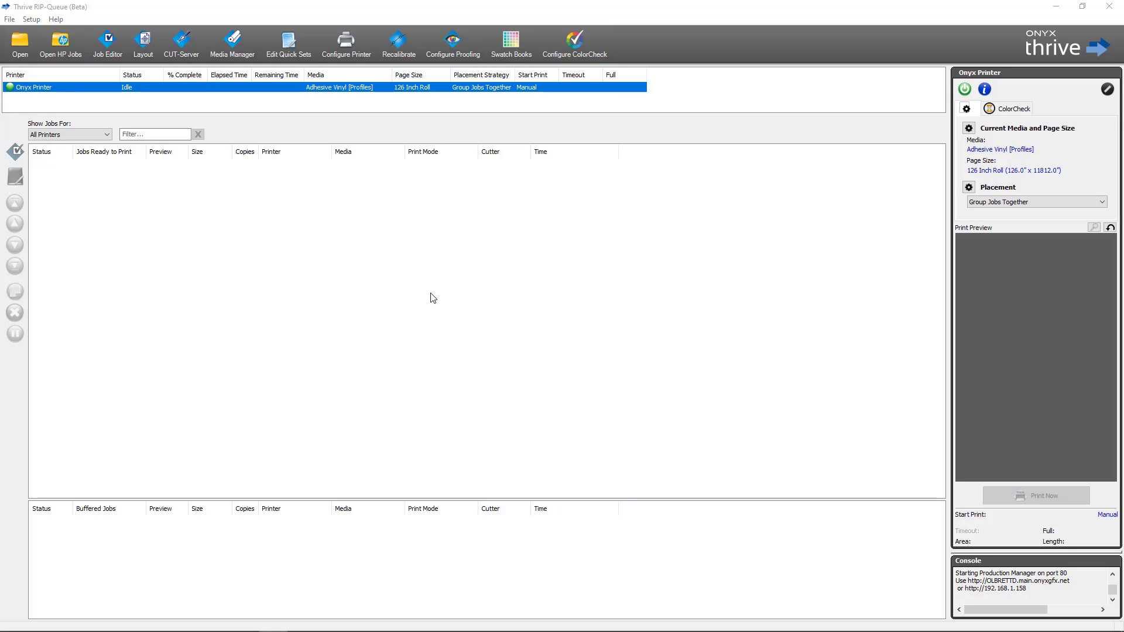
In Swatch Books, set Color Type to Spot Color and pick PANTONE Dark Blue C
click(509, 47)
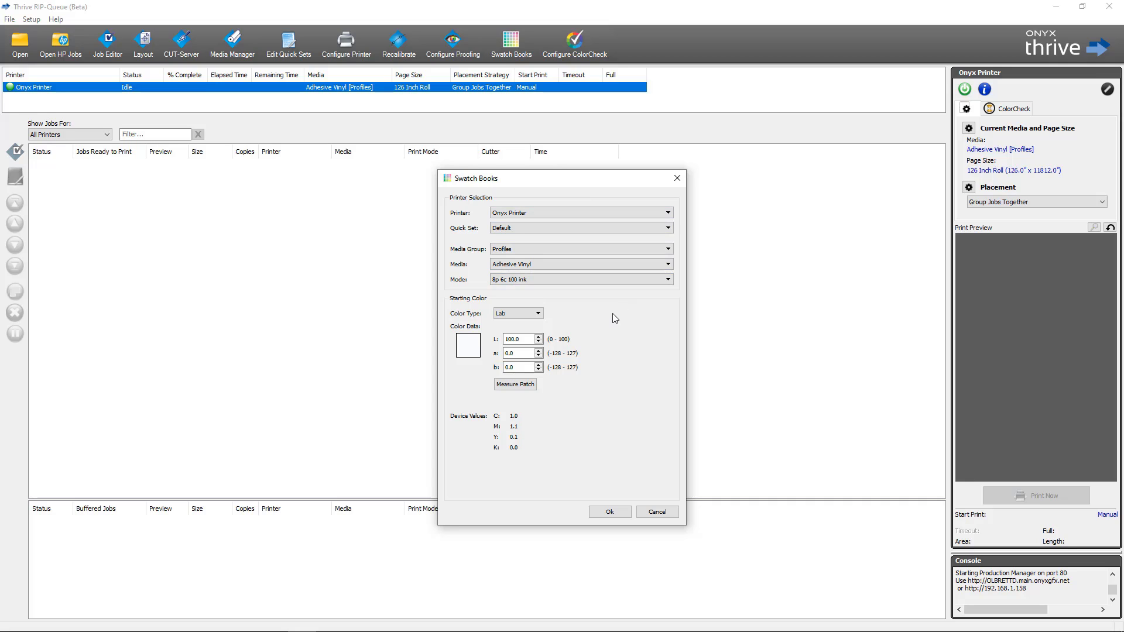
click(524, 313)
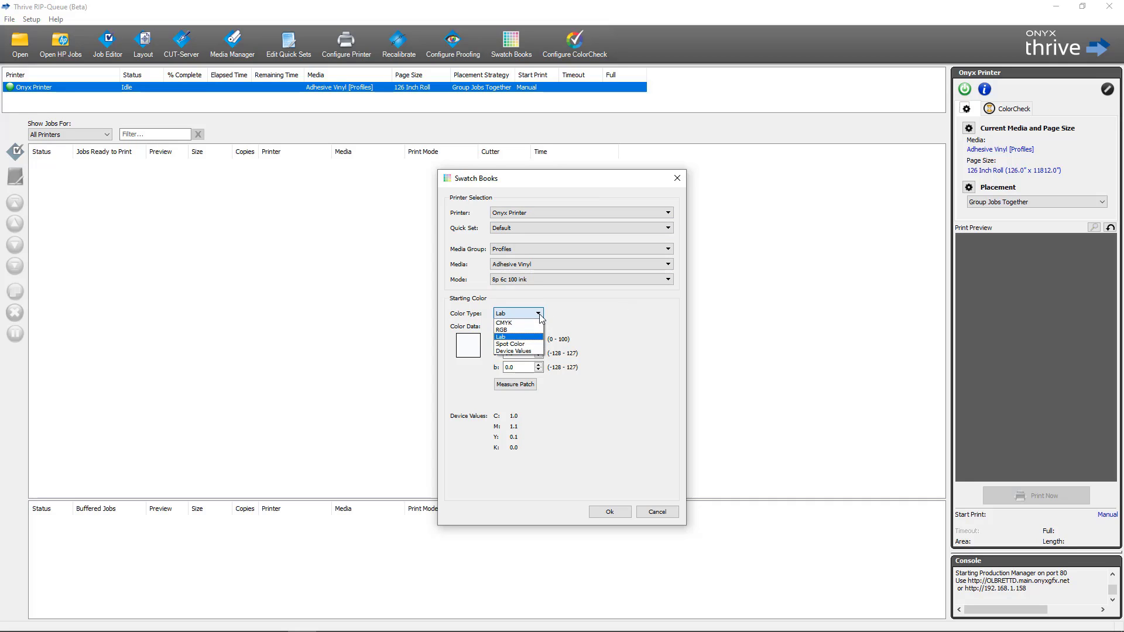
click(522, 344)
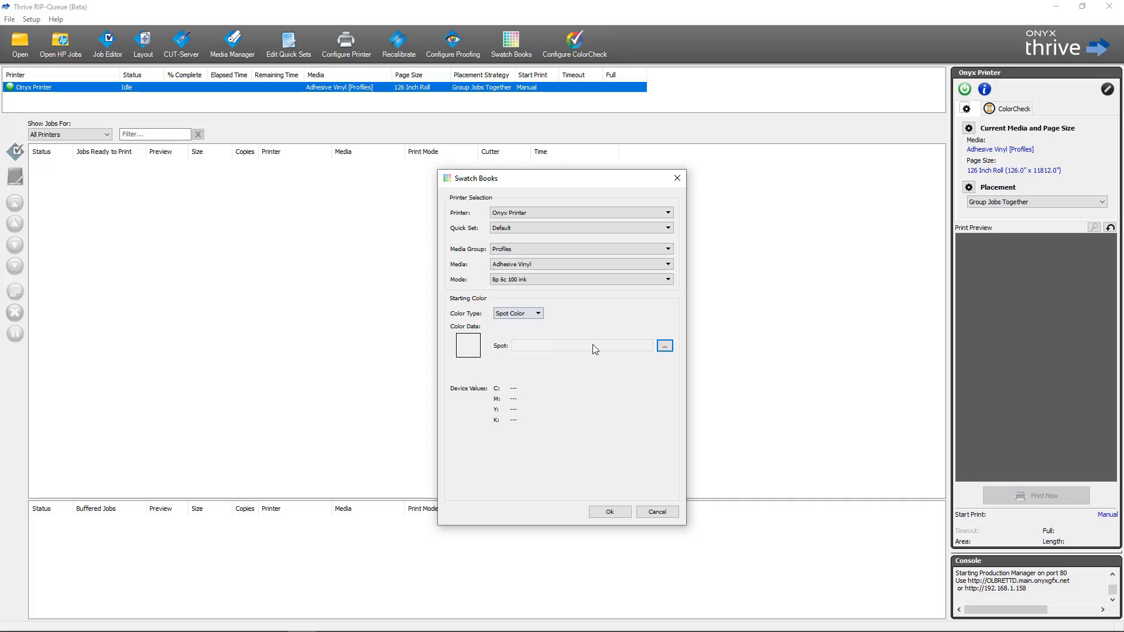
click(664, 347)
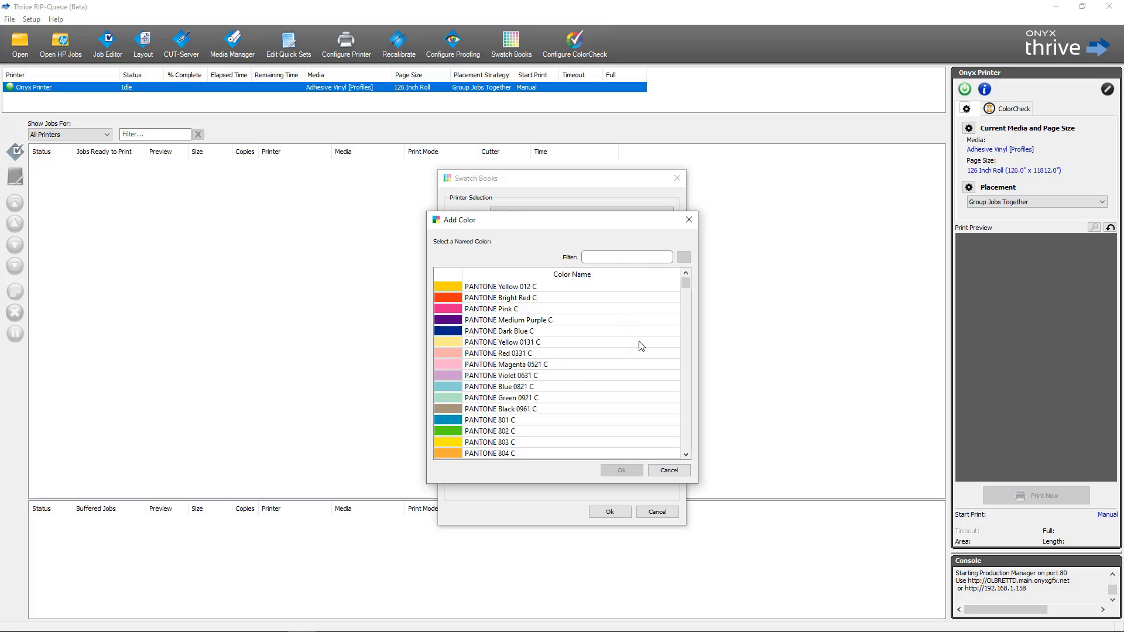
click(558, 331)
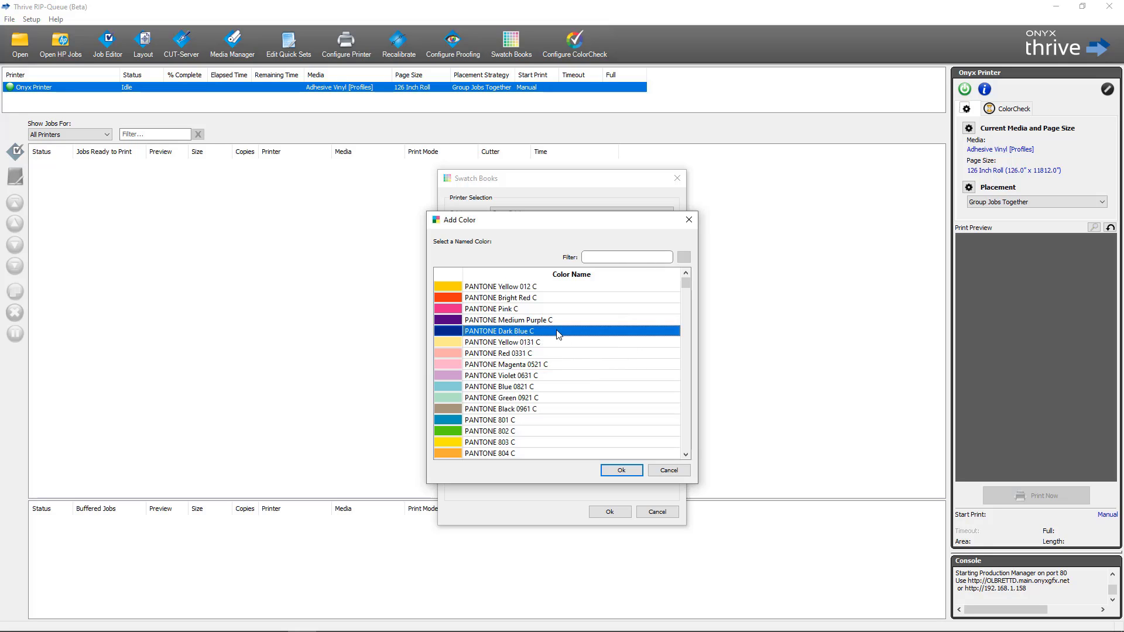
click(622, 472)
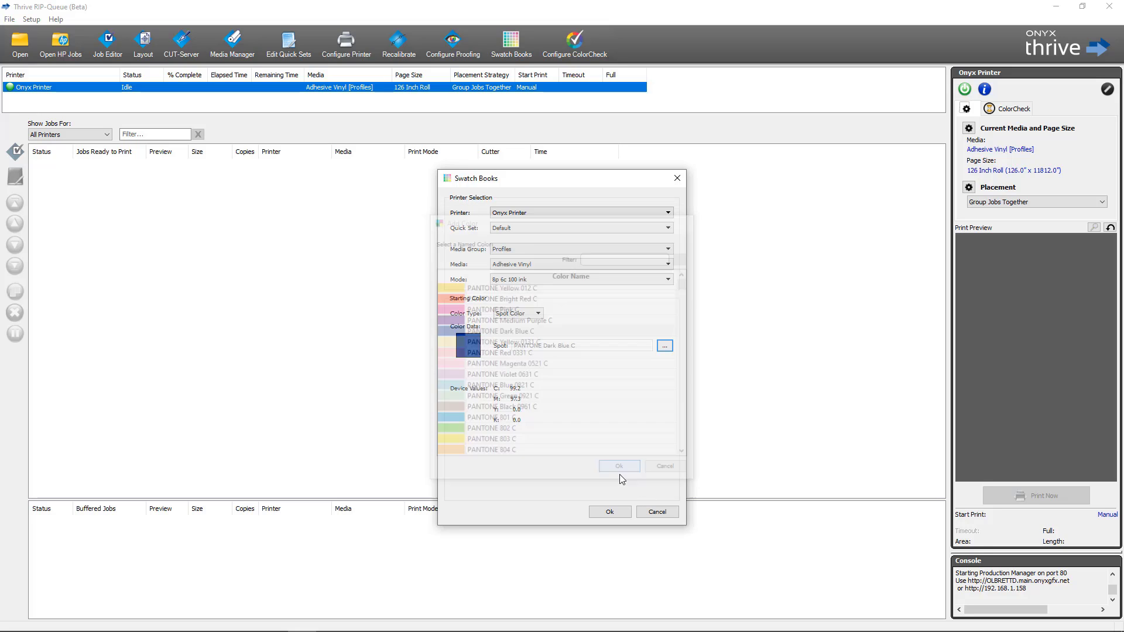
Confirm the selection to reach the 8×5 Lightness-by-Chroma swatch generation preview
click(607, 512)
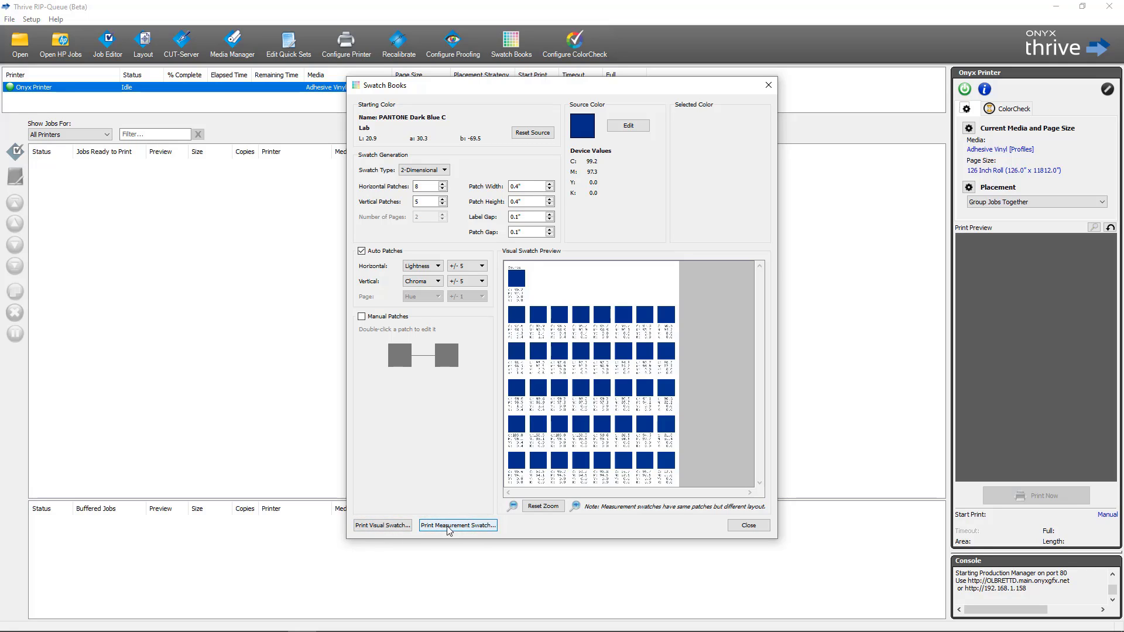
Send the visual swatch to the queue, then print the SwatchBooks job with Print Now
click(383, 526)
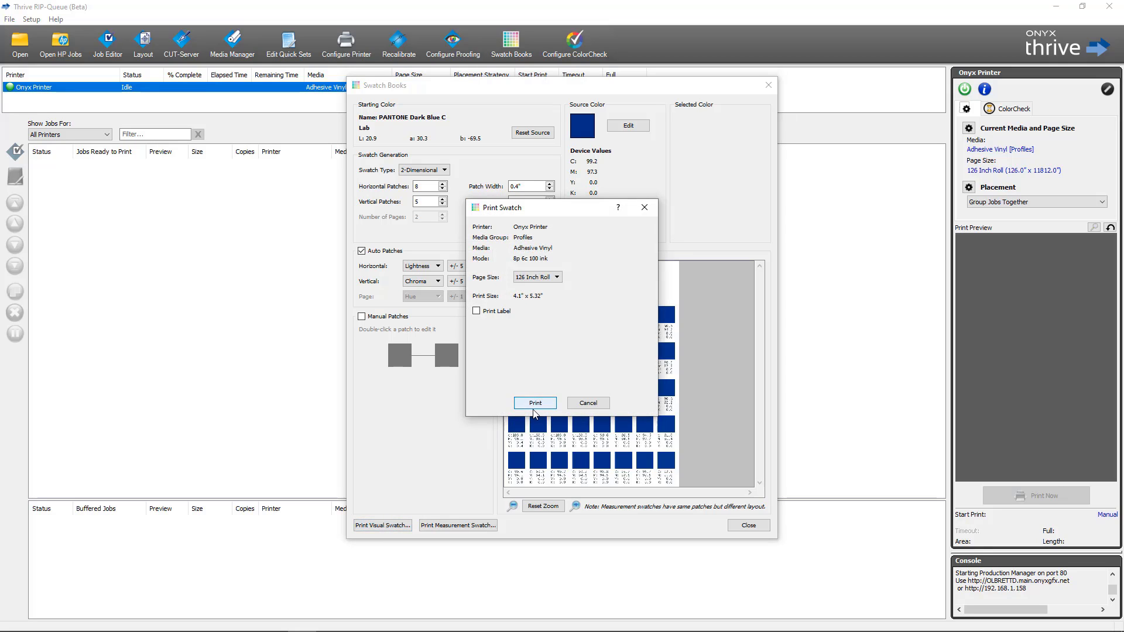
click(535, 407)
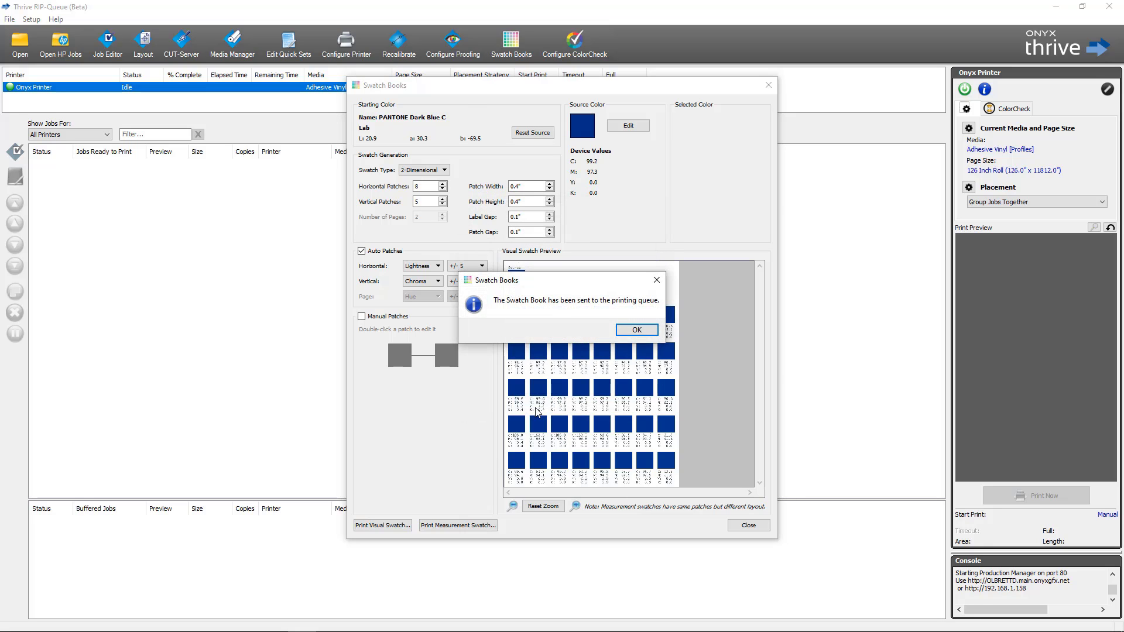
click(631, 335)
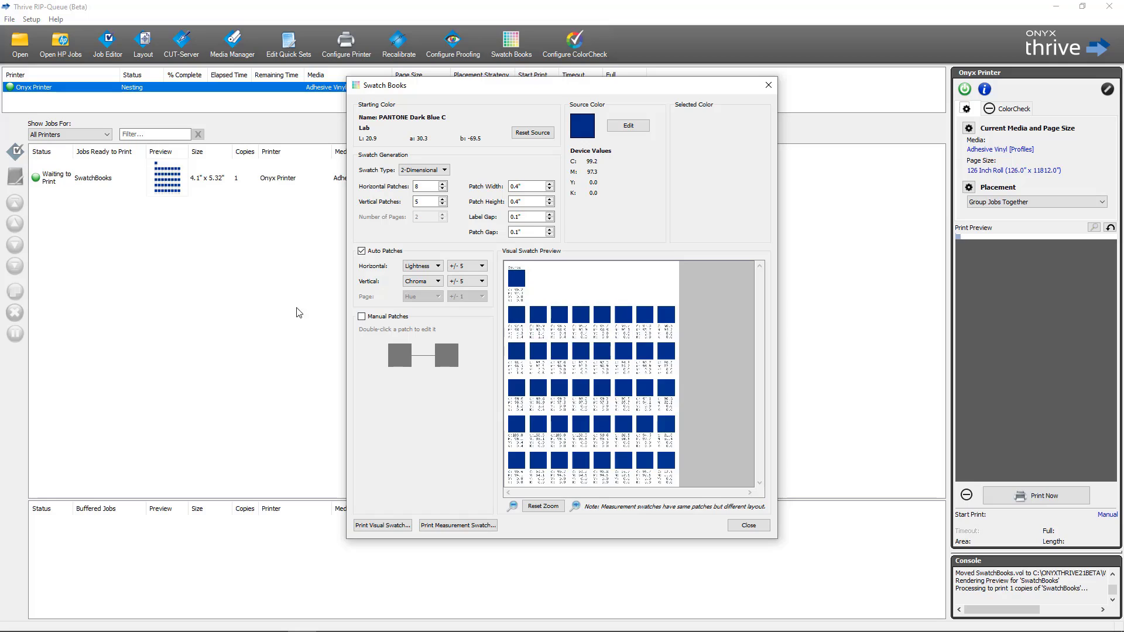
click(282, 182)
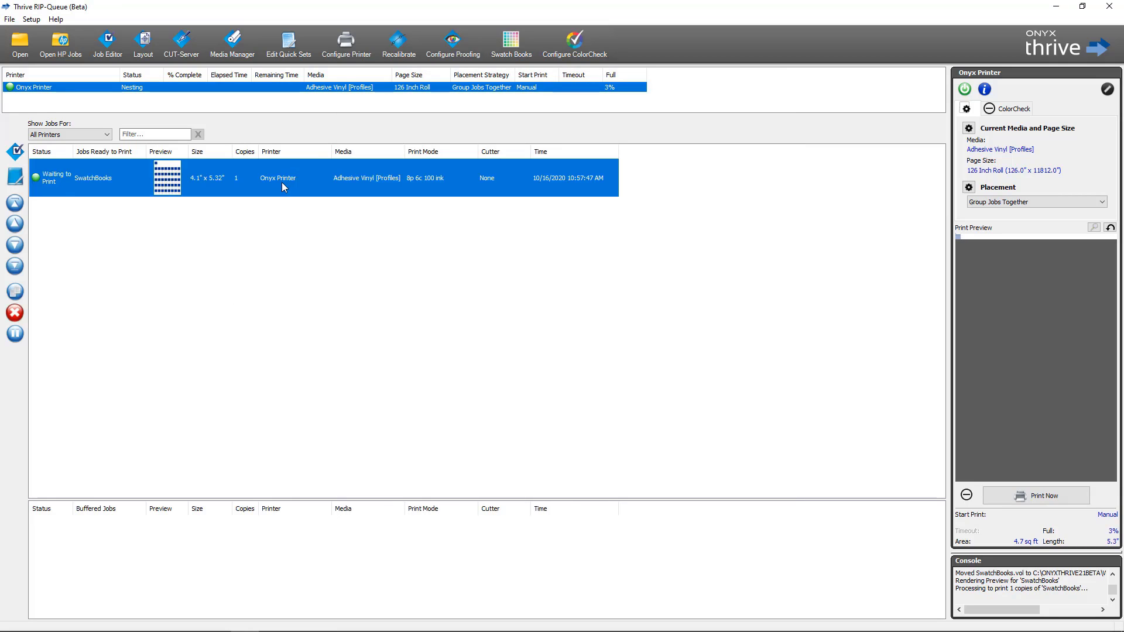
click(1033, 489)
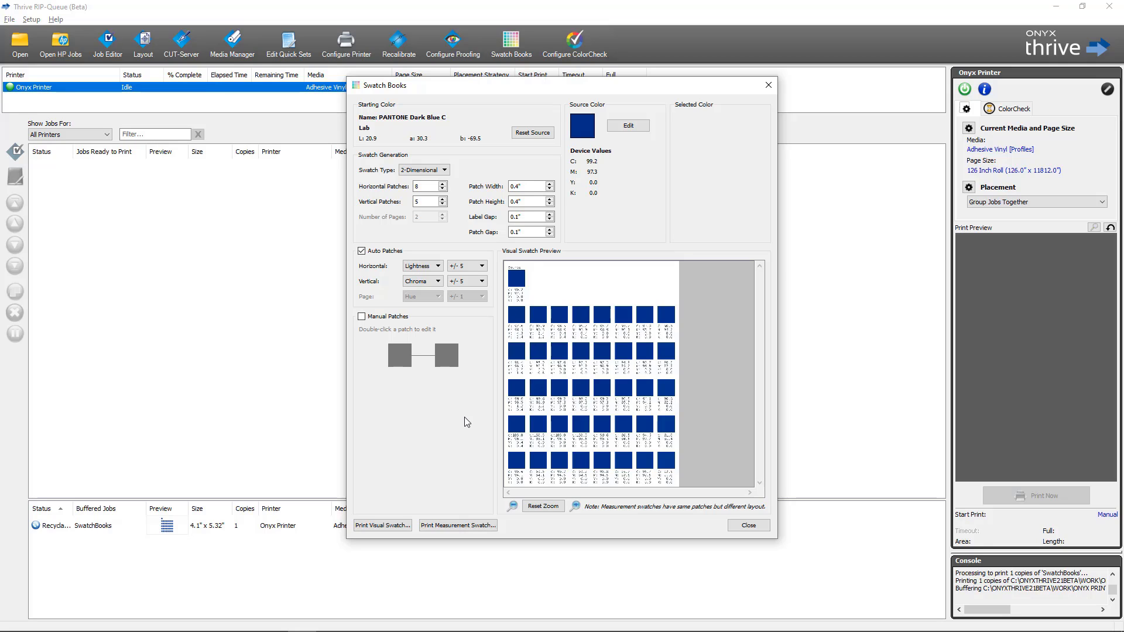
Zoom the swatch preview, pick the patch at C 97.3, M 96.9, and set it as source
click(575, 507)
click(575, 507)
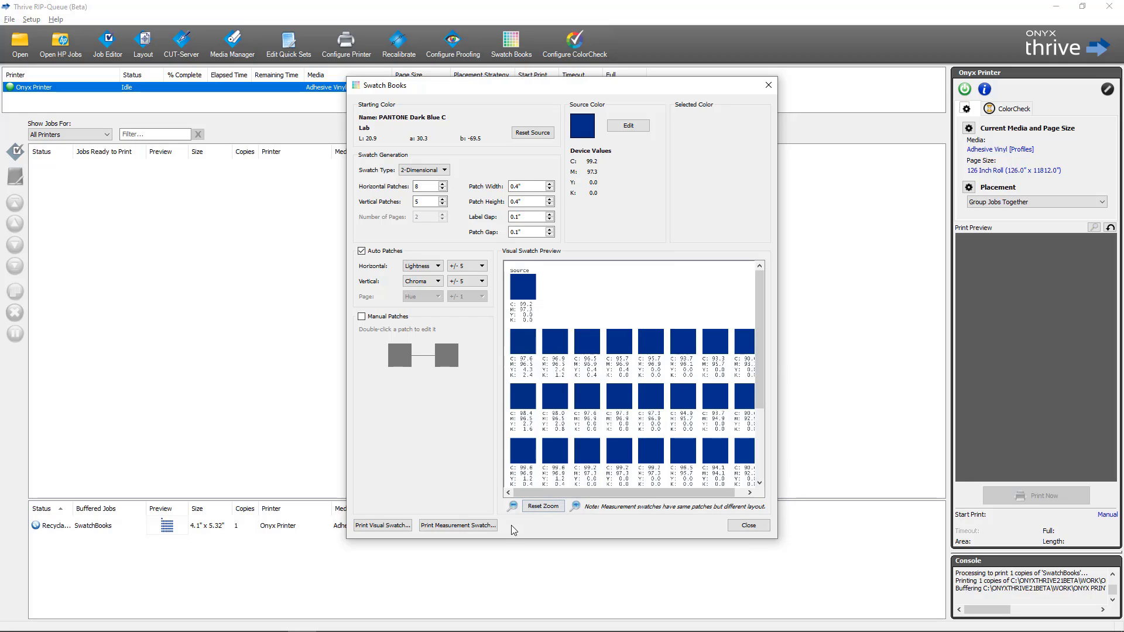
click(512, 505)
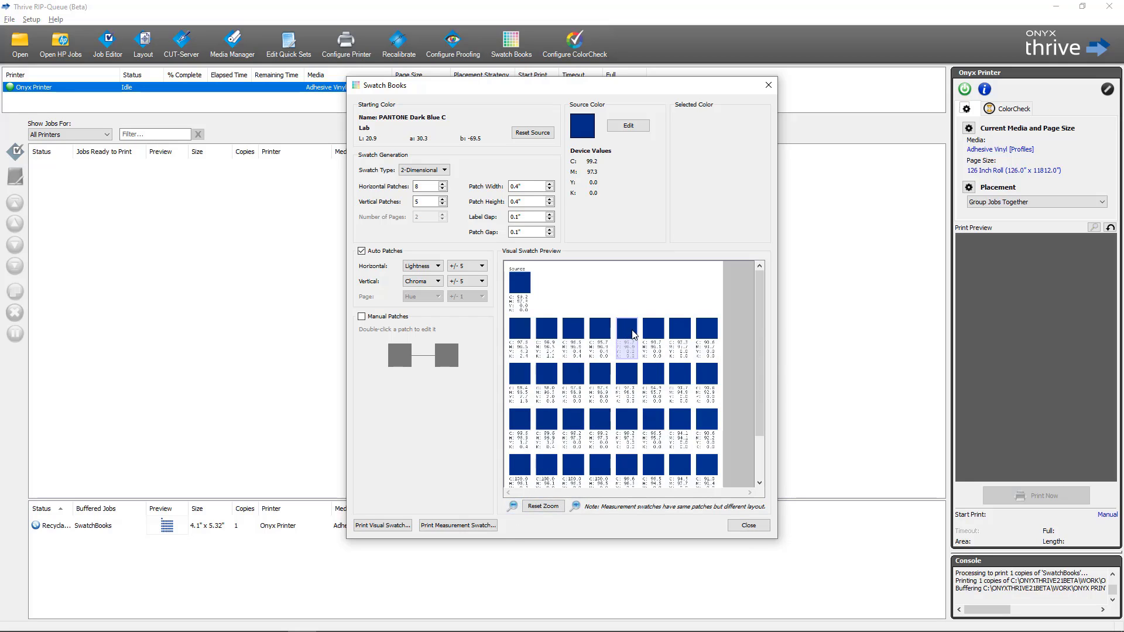
click(628, 379)
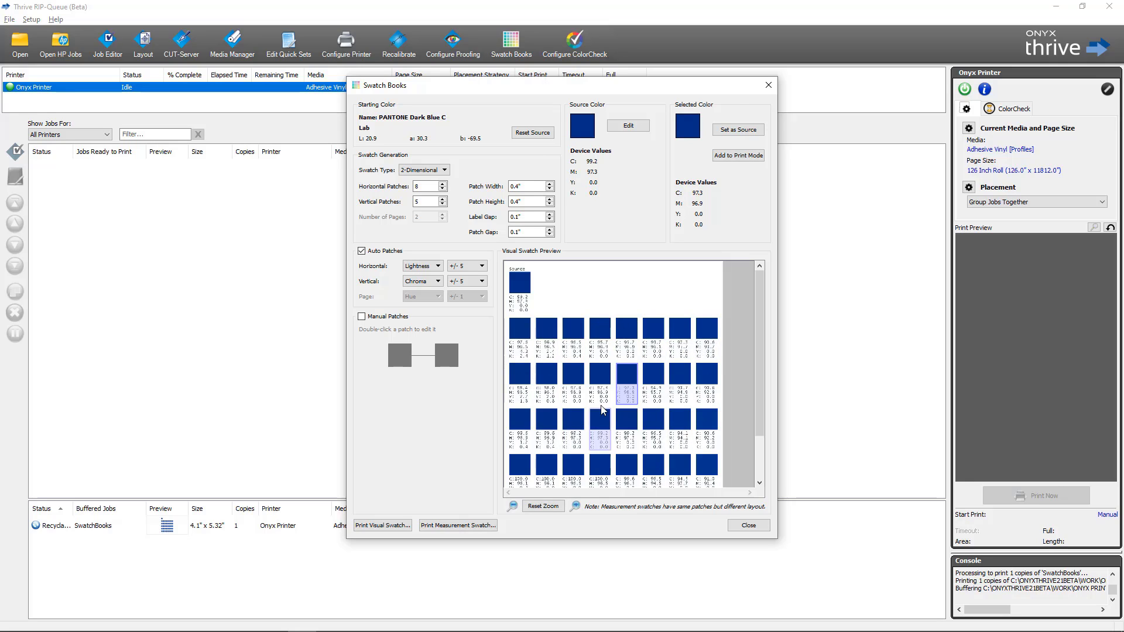
click(729, 131)
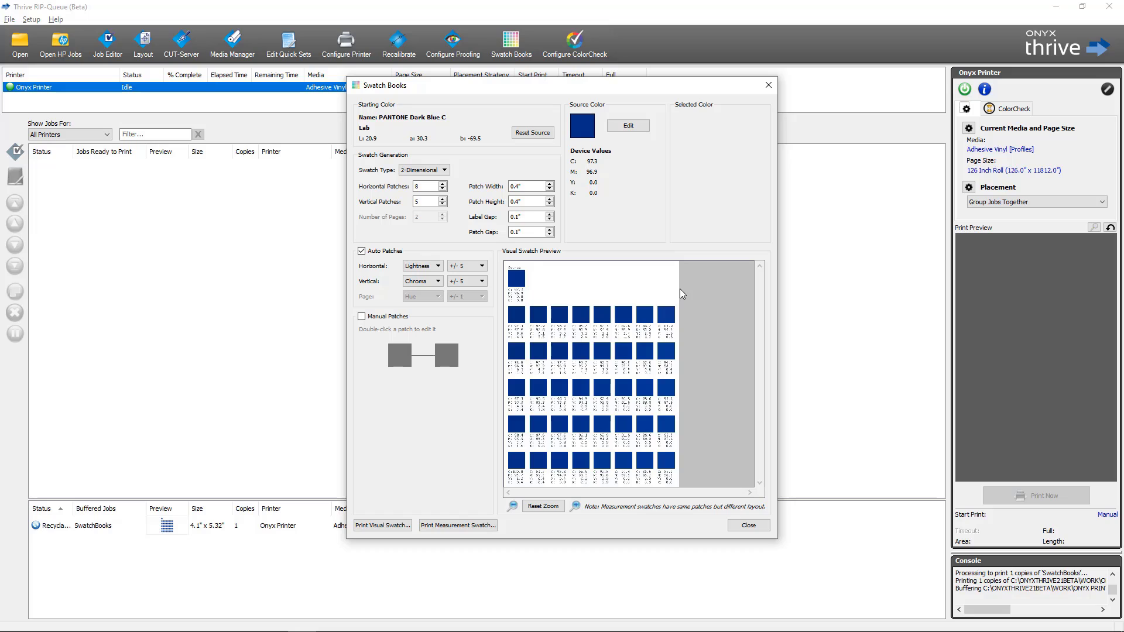
Add the row 2, column 5 patch (C 92.5, M 94.1, Y 1.2, K 0.8) to the print mode as PANTONE Dark Blue C
click(603, 355)
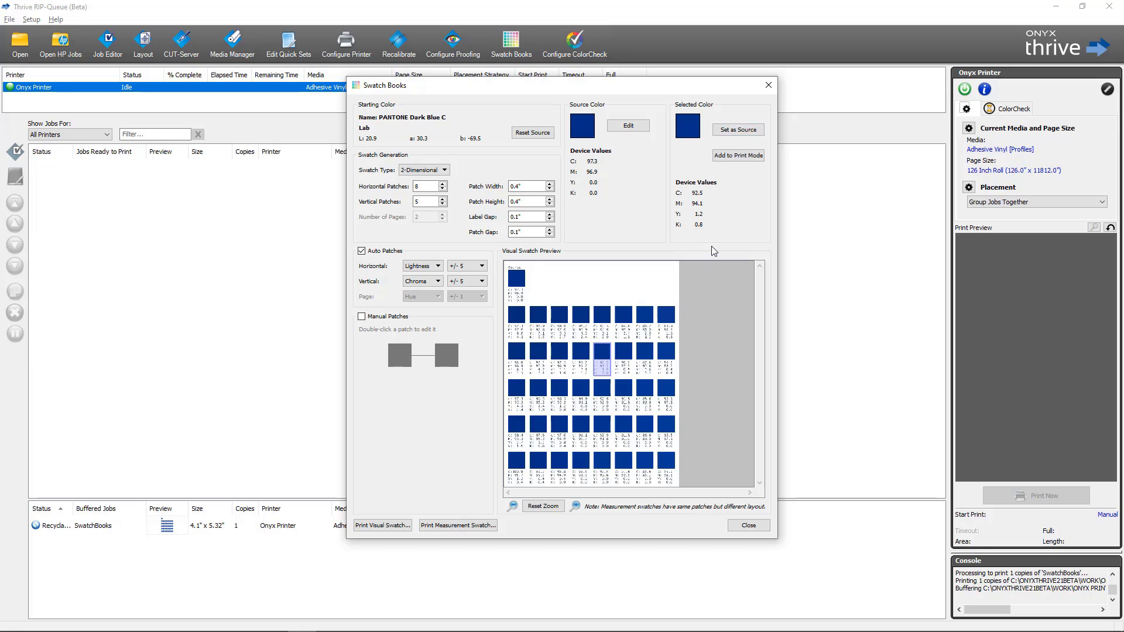
click(736, 159)
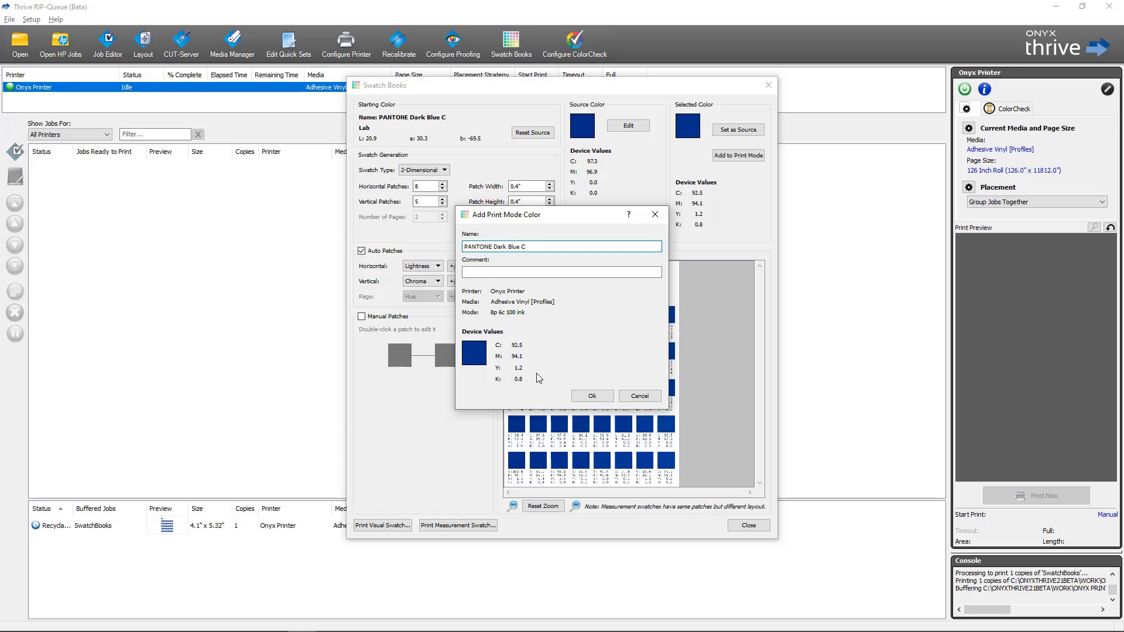
click(583, 398)
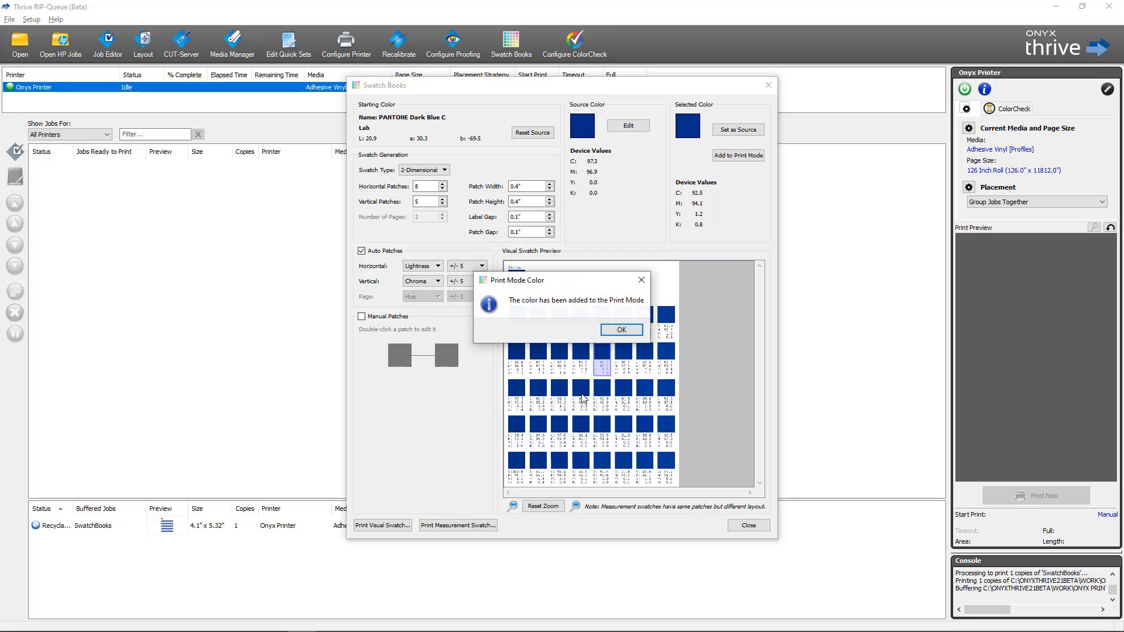
click(618, 332)
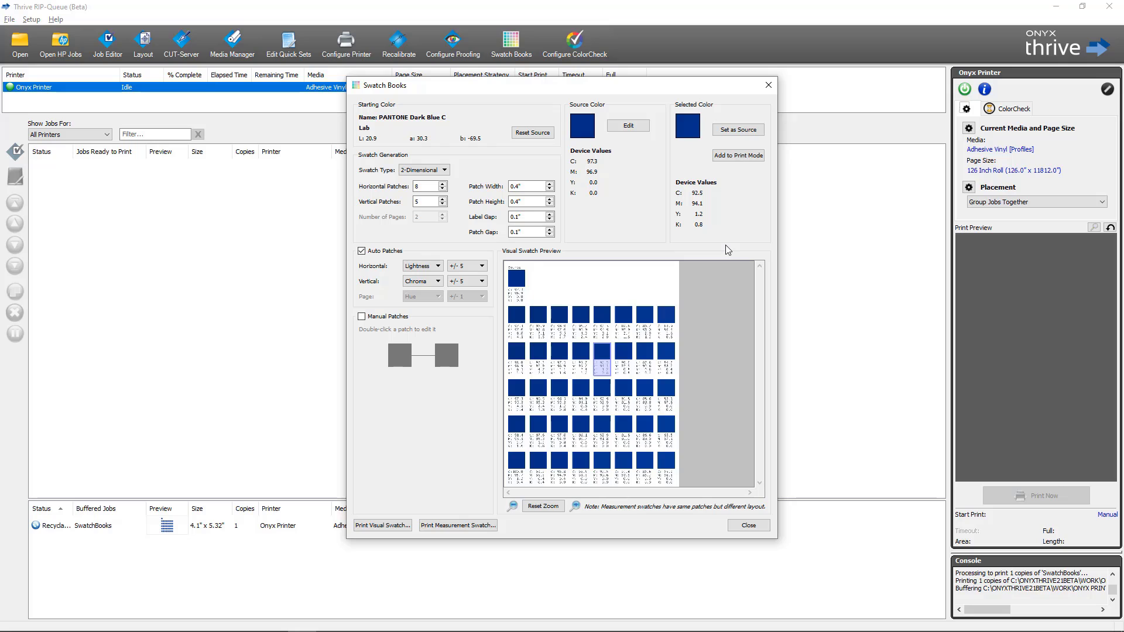
Start a new swatch book from spot colour PANTONE 185 C, found by filtering named colours for 185
key(Escape)
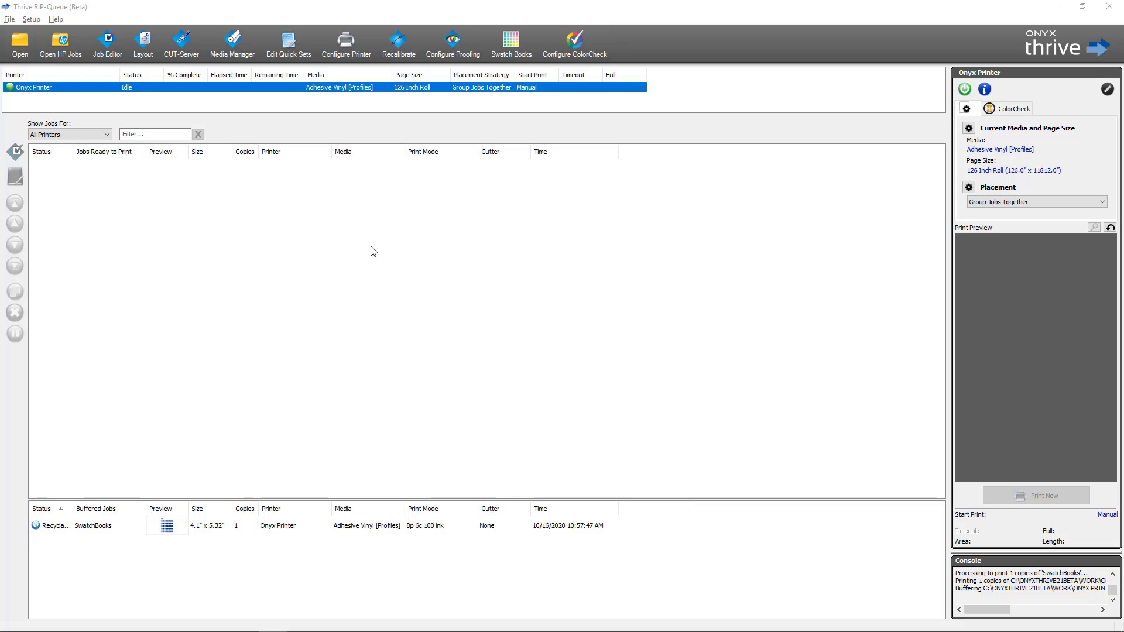
click(518, 47)
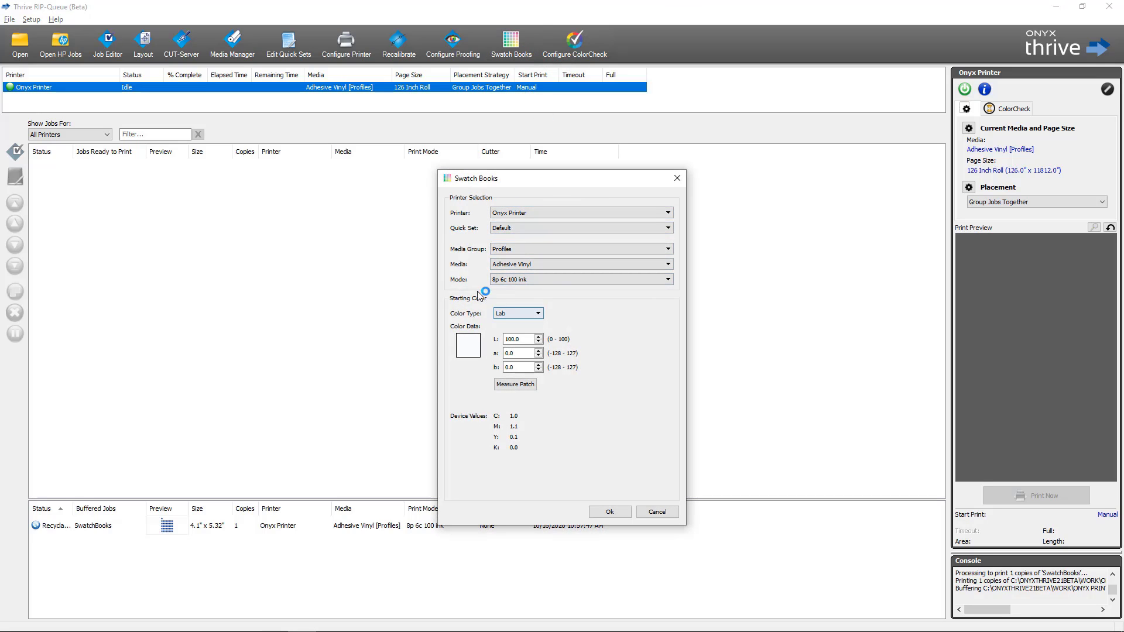
click(528, 317)
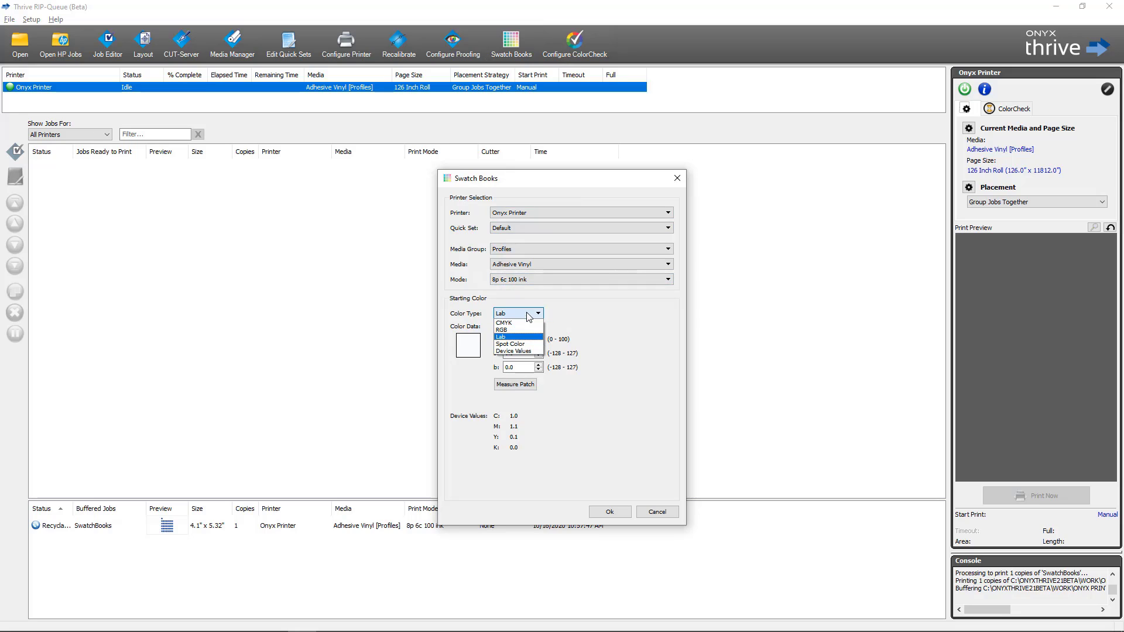
click(519, 351)
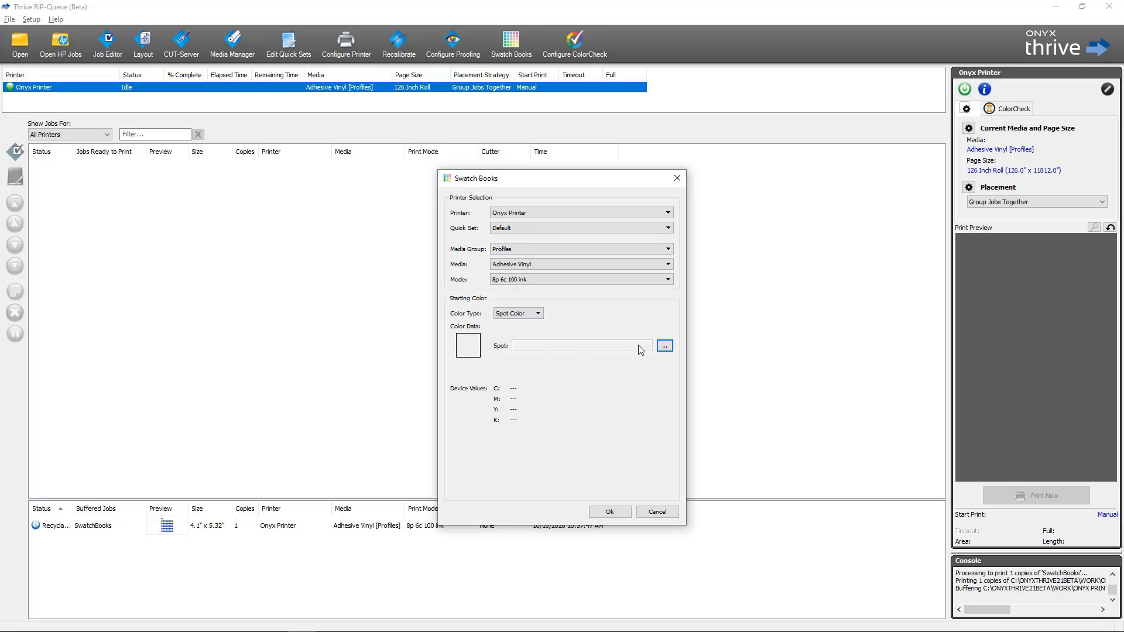
click(665, 345)
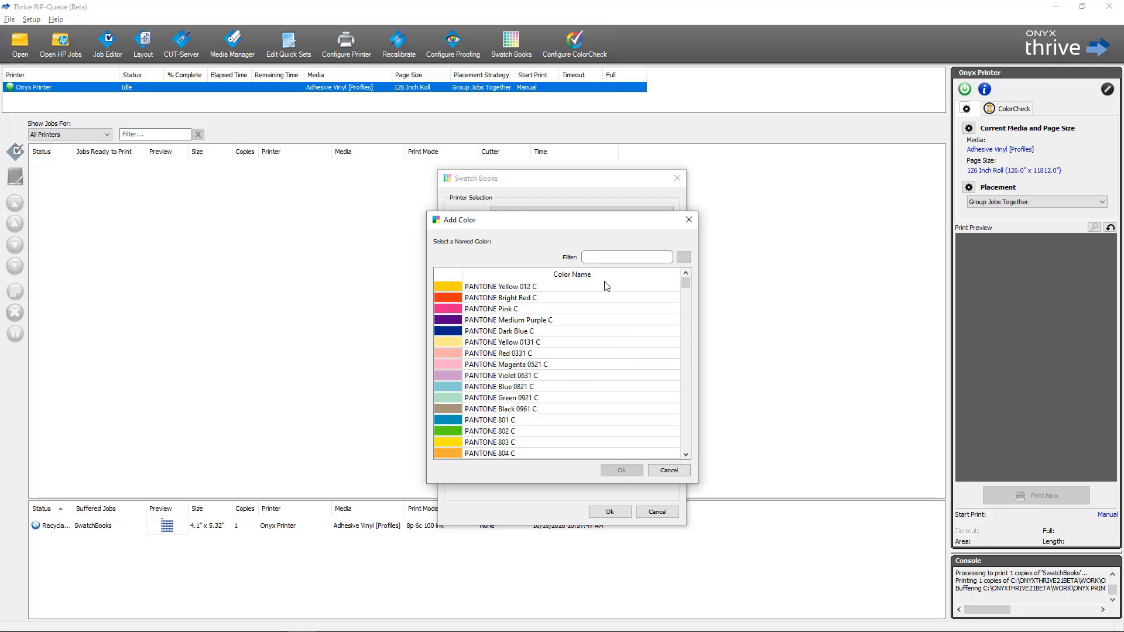
text(185)
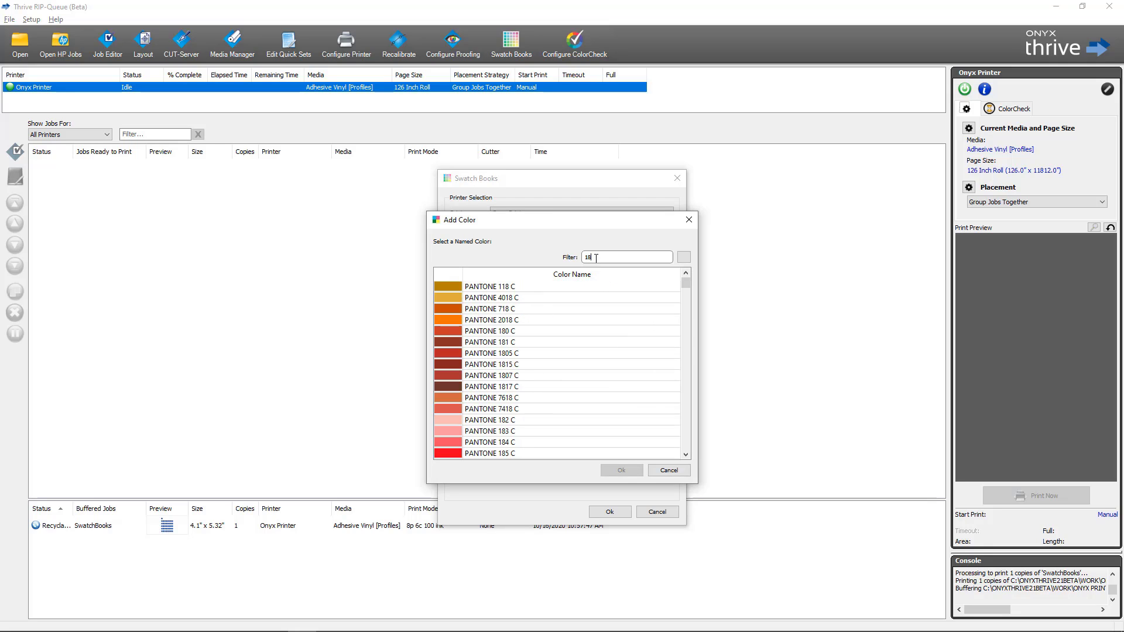
click(553, 290)
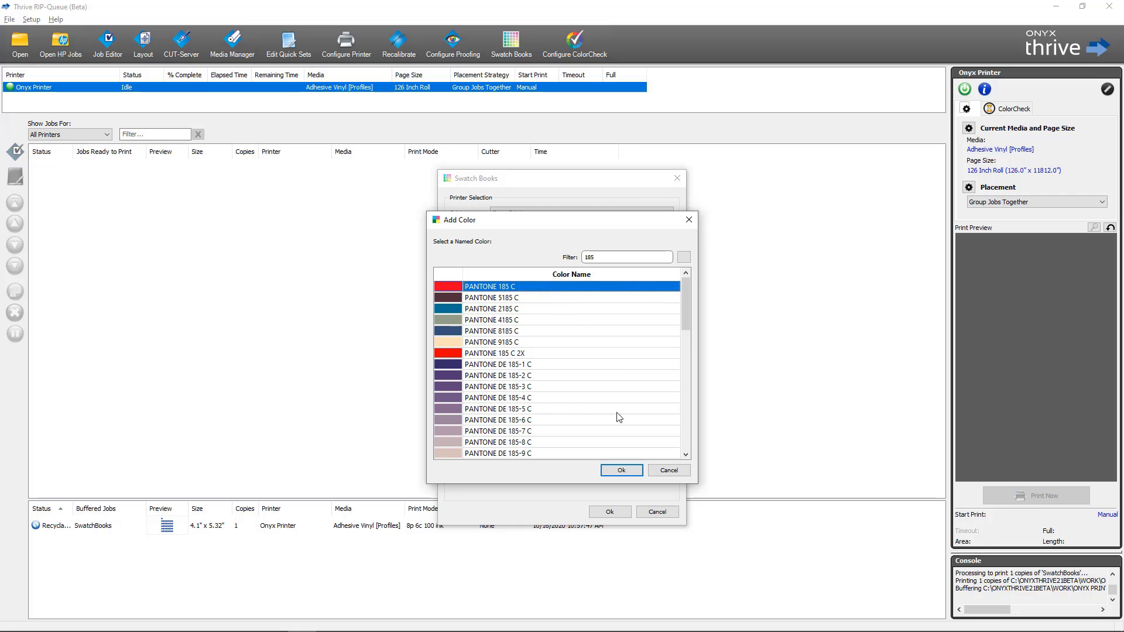
click(621, 471)
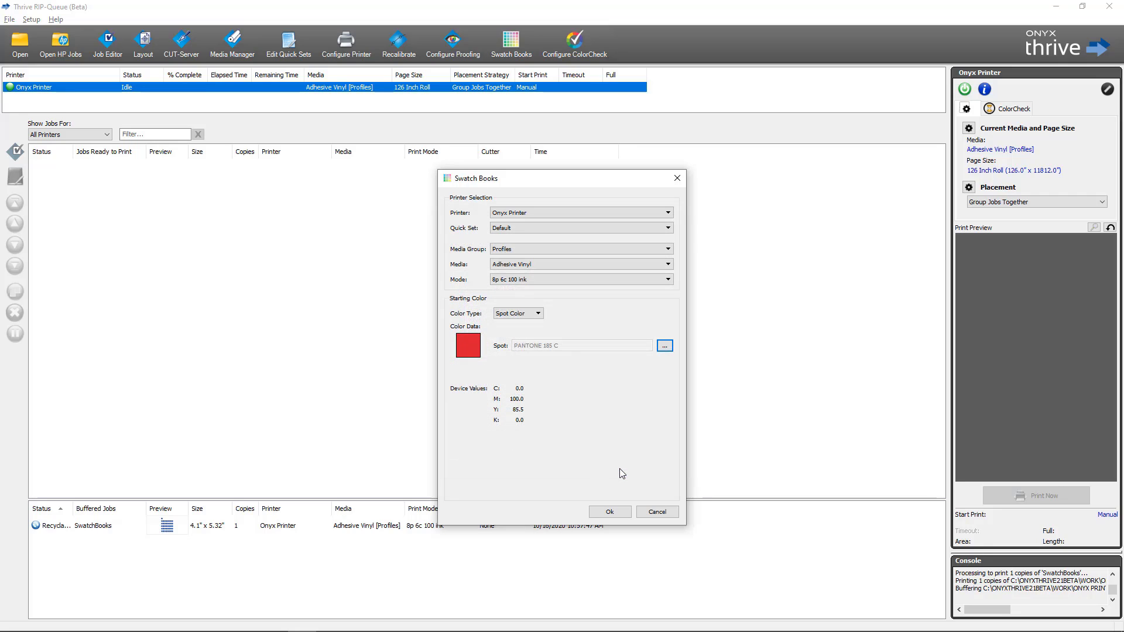
Build the PANTONE 185 C swatch book and add an X-Rite i1Pro 2 measuring device connected over USB
click(609, 511)
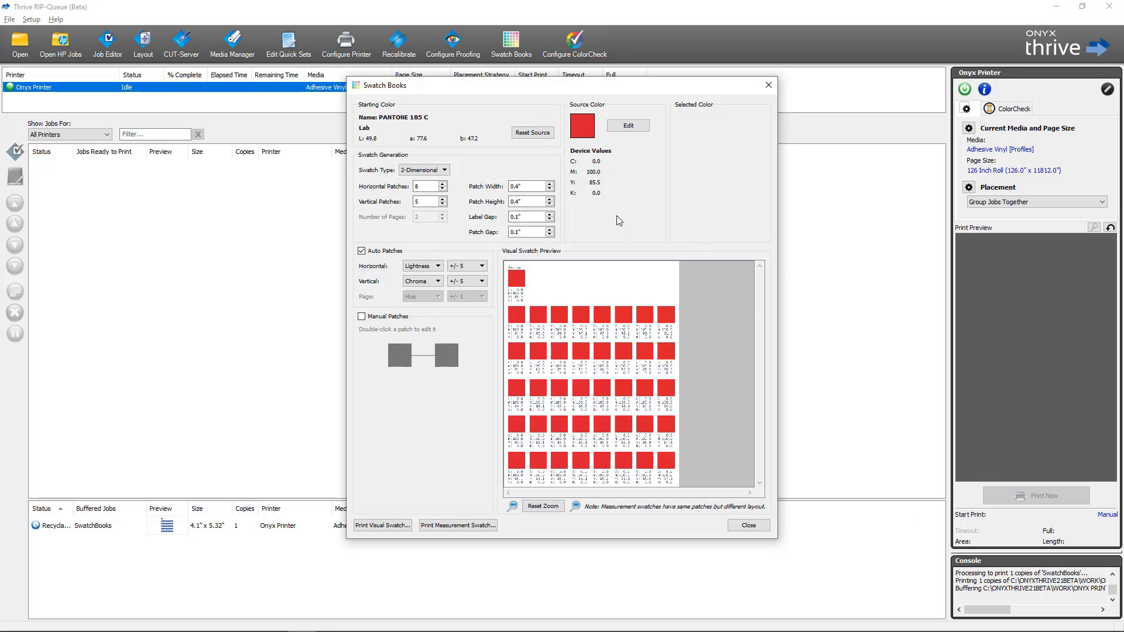
click(456, 527)
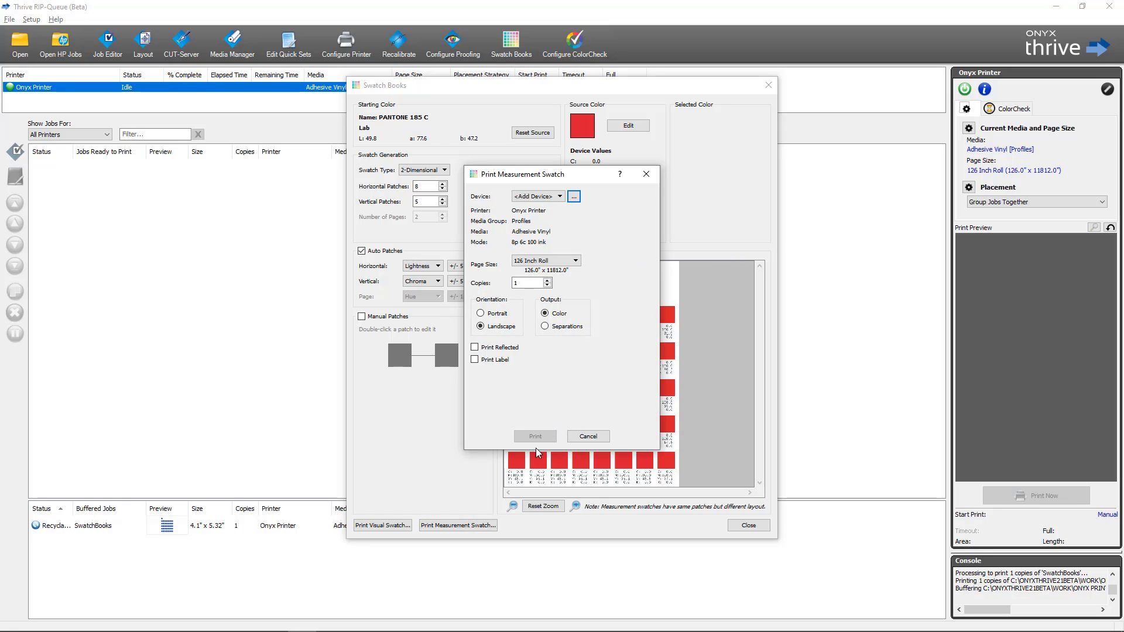
click(561, 199)
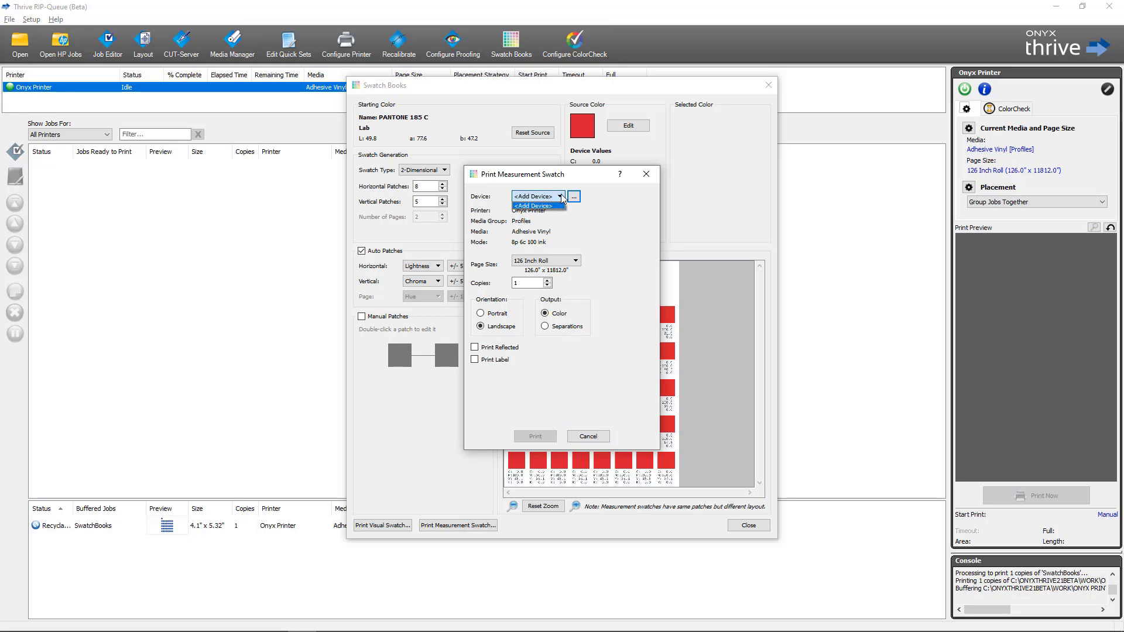
click(555, 209)
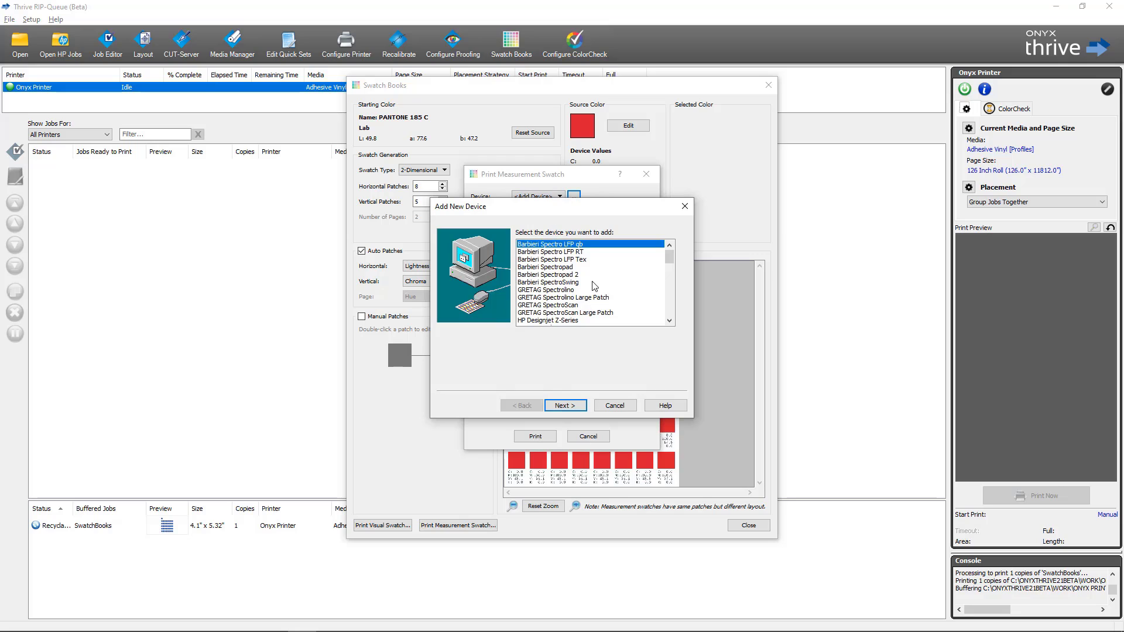
scroll(588, 286, down, 8)
scroll(582, 296, down, 8)
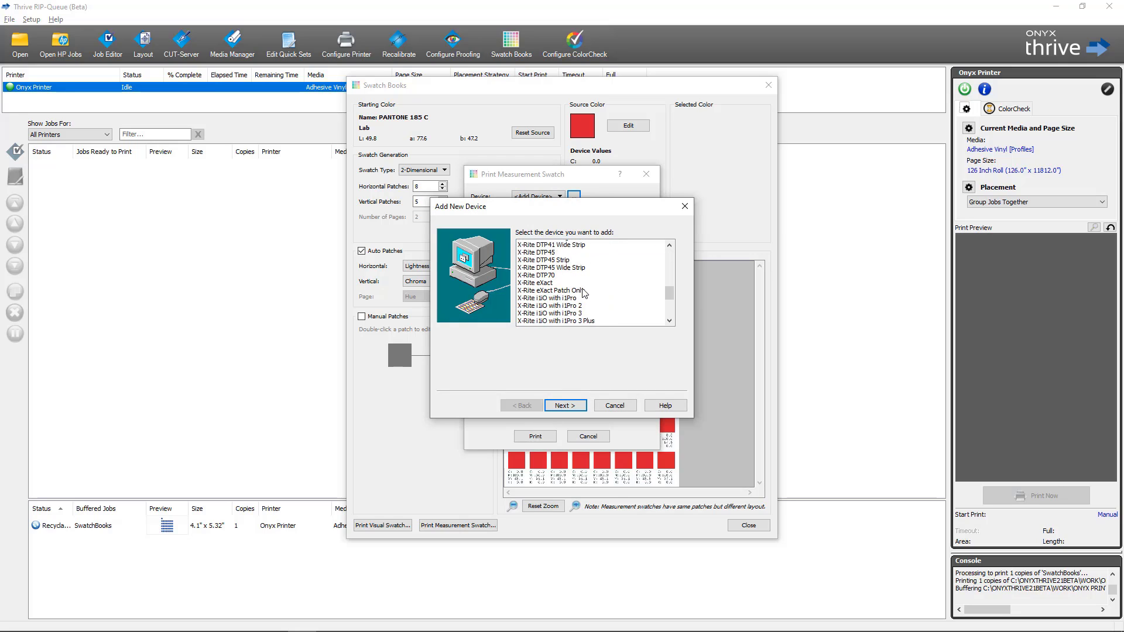
scroll(576, 301, down, 2)
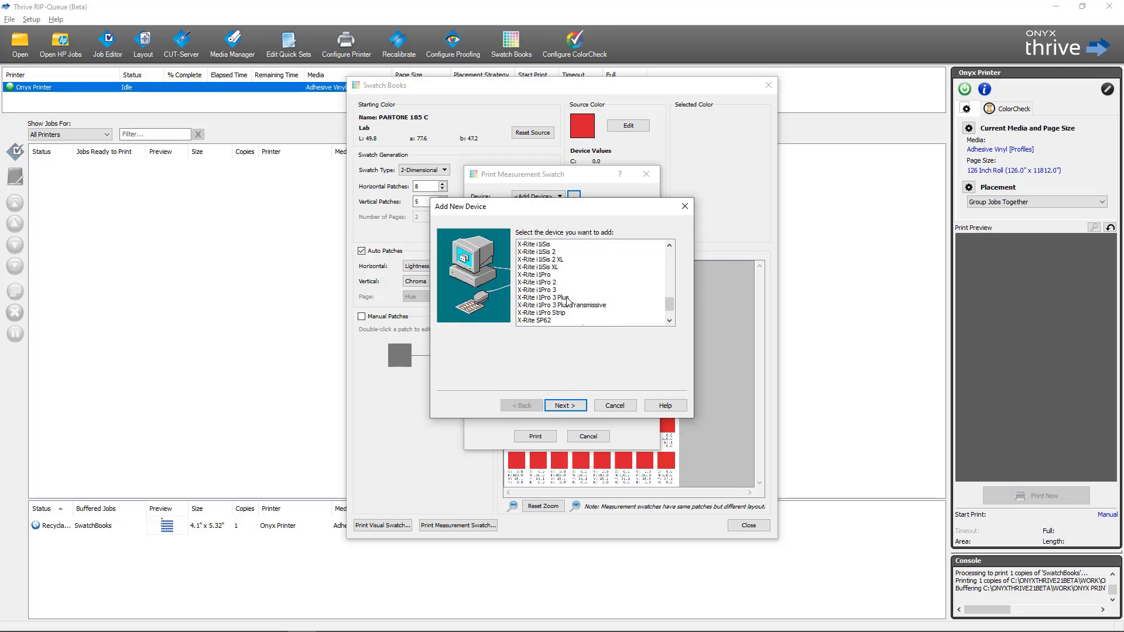
click(561, 283)
click(565, 407)
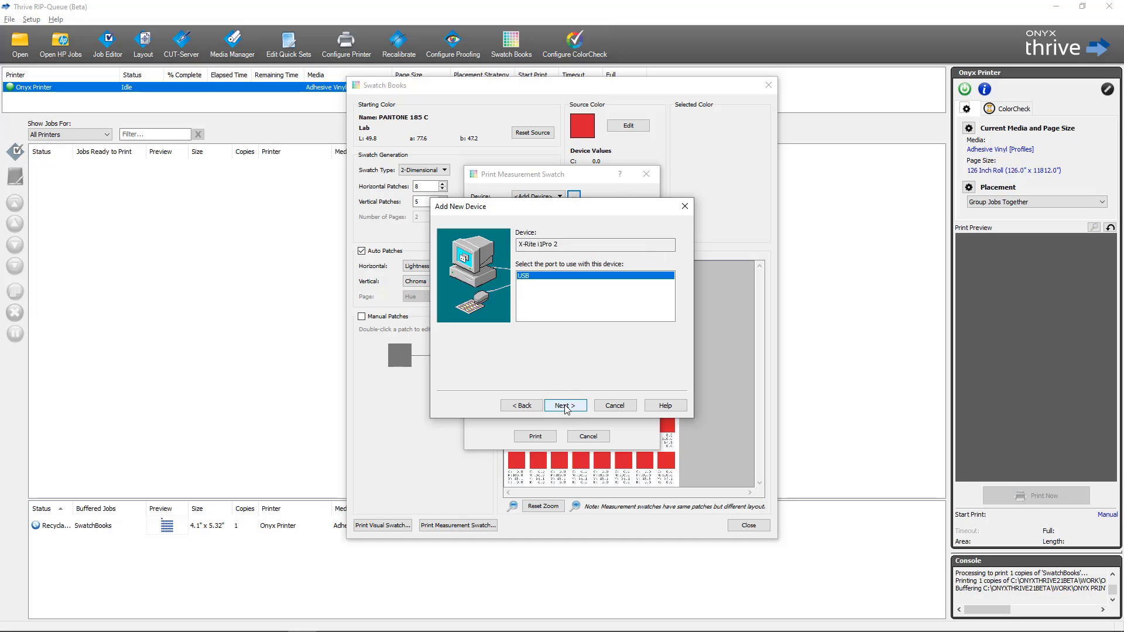
click(564, 407)
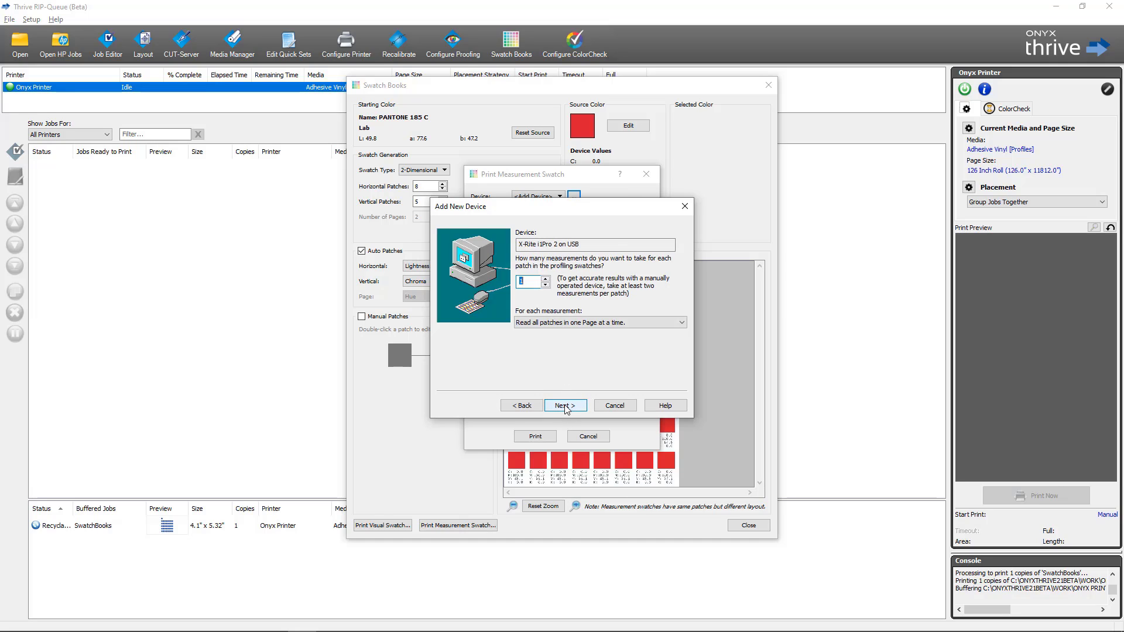
click(565, 406)
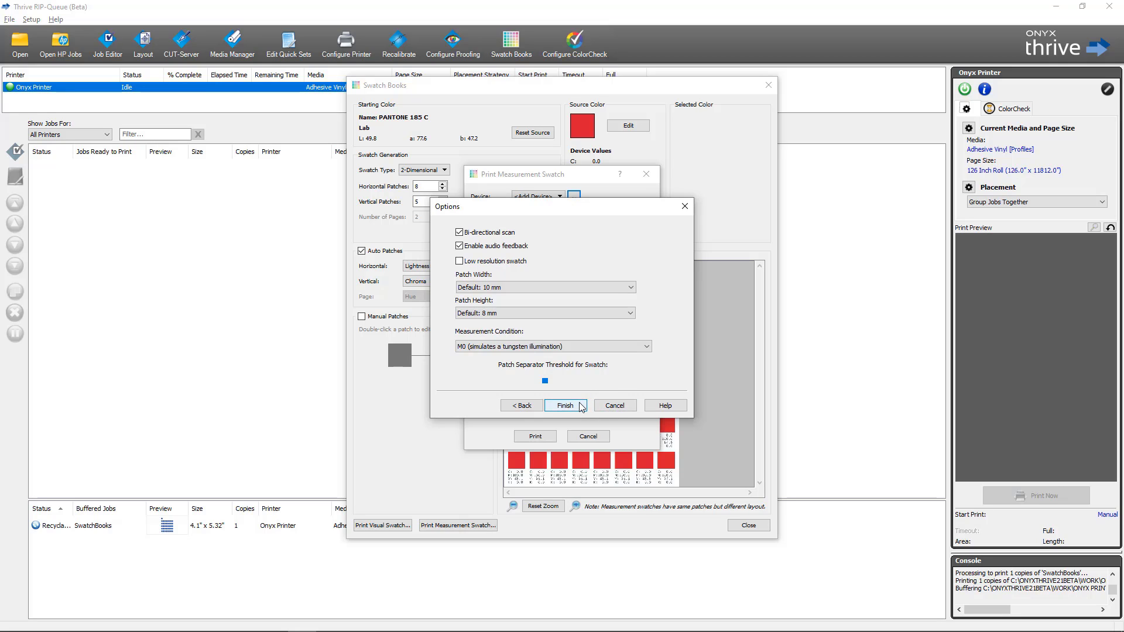
Finish the measurement swatch options and send the SB_PANTONE_185_C swatch to the print queue
click(581, 406)
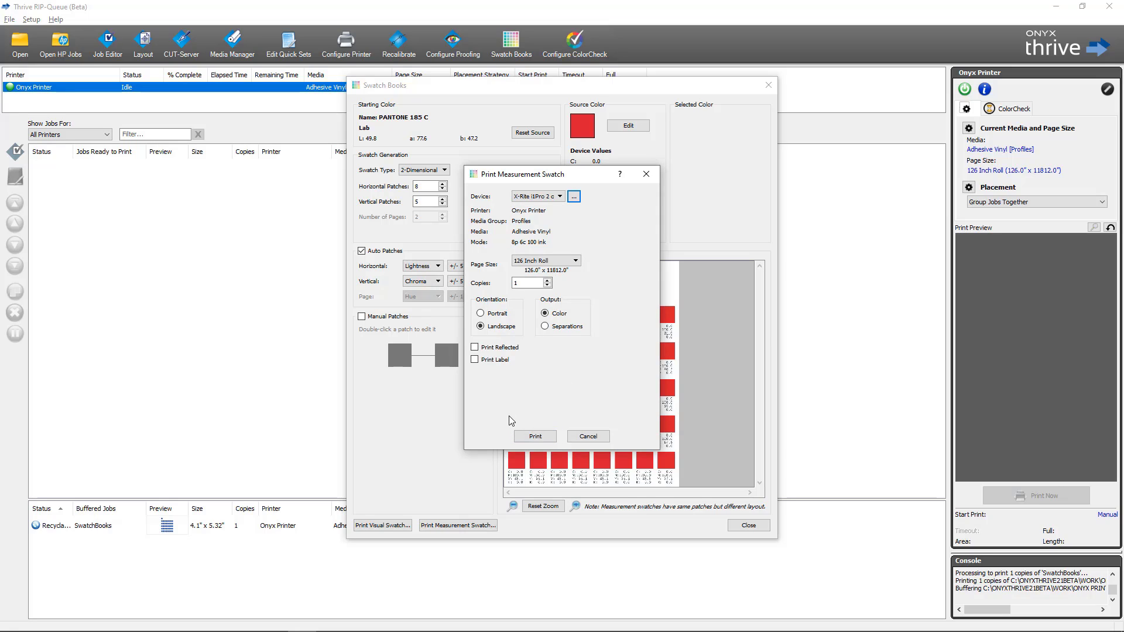
click(535, 437)
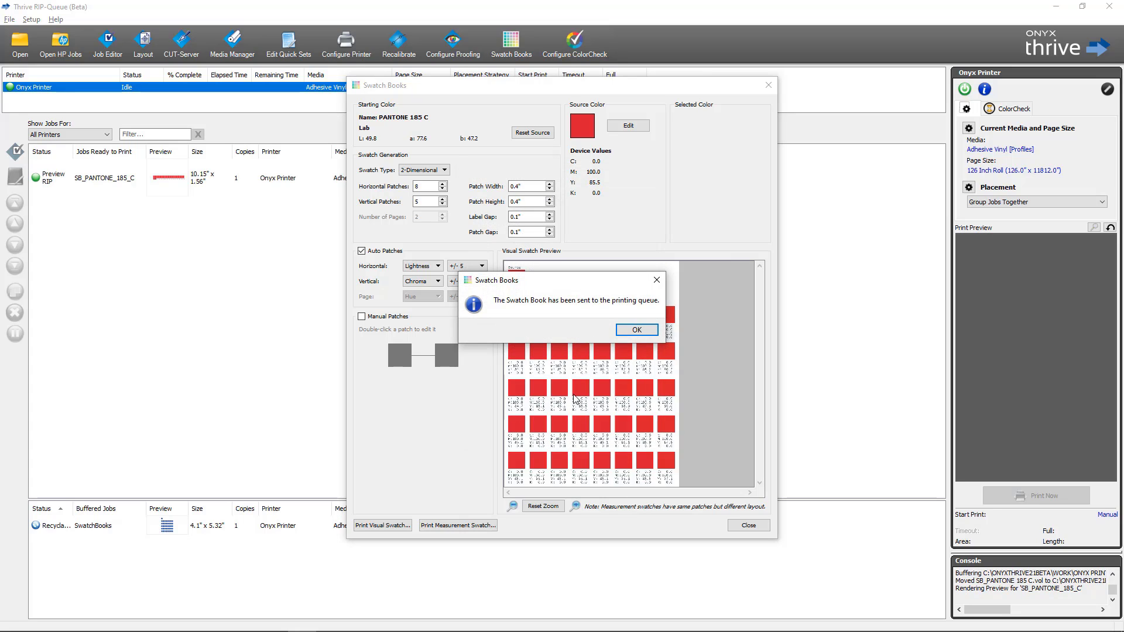
click(636, 330)
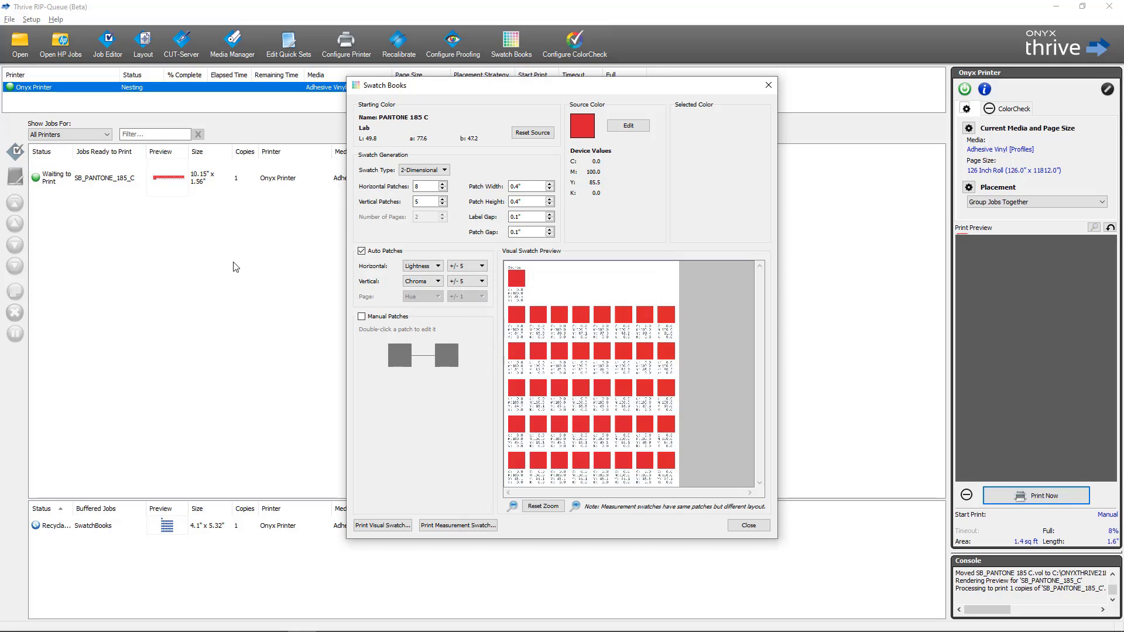
Close the swatch book window, check the SB_PANTONE_185_C job properties, and print the job now
key(Escape)
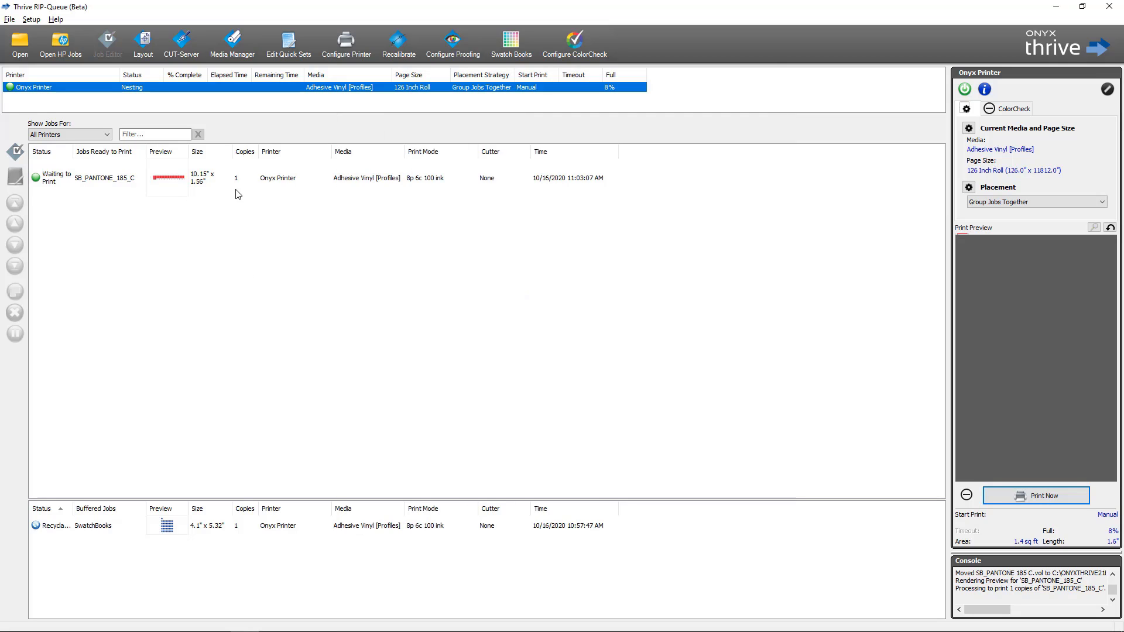
click(237, 194)
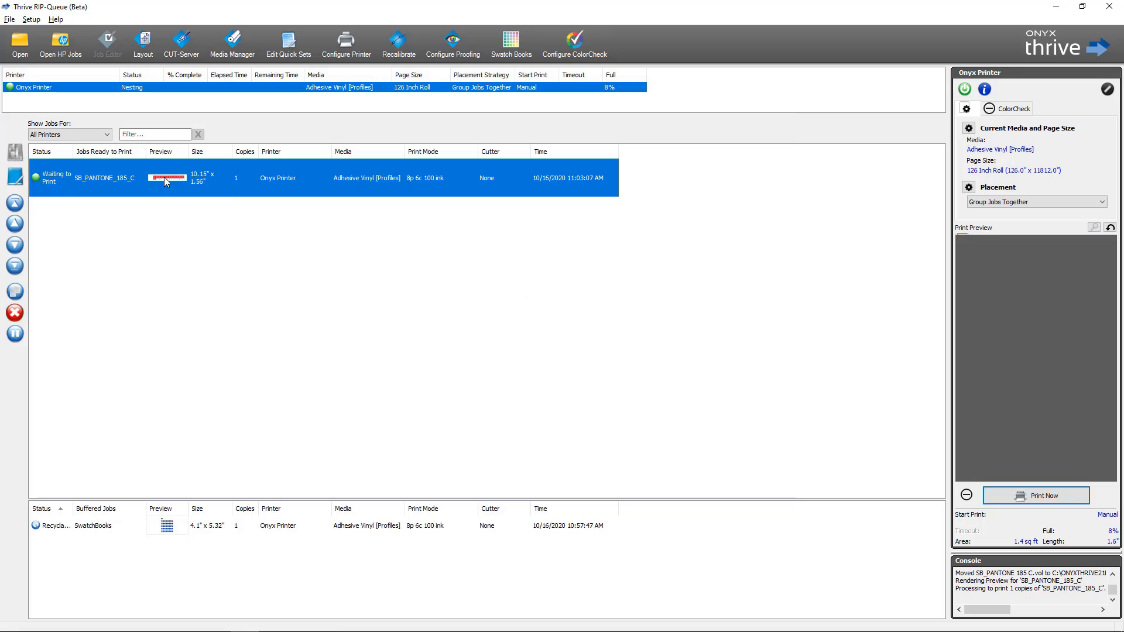
double_click(271, 185)
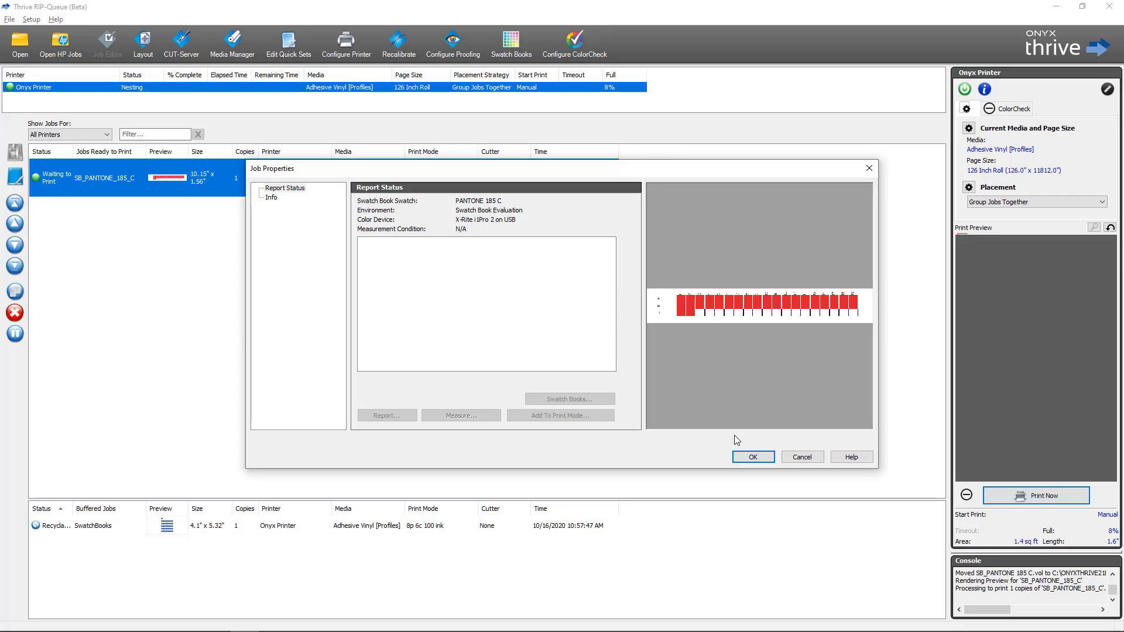
click(751, 456)
click(1032, 497)
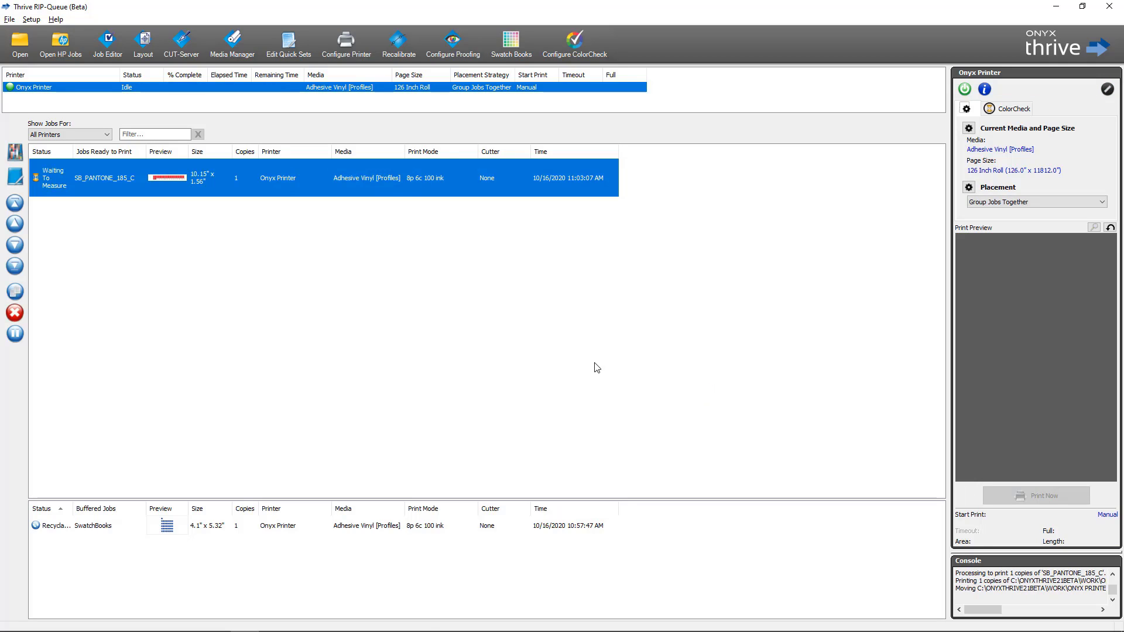
Measure the printed SB_PANTONE_185_C job and scroll through the L*a*b* readings for patches A1–B20
right_click(250, 193)
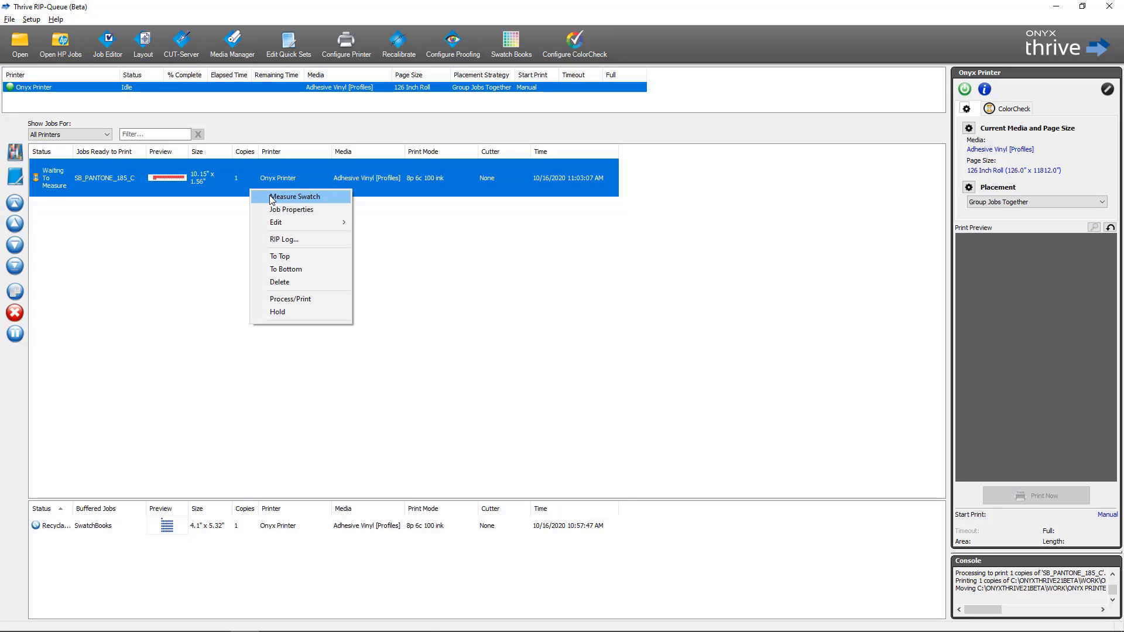
click(273, 198)
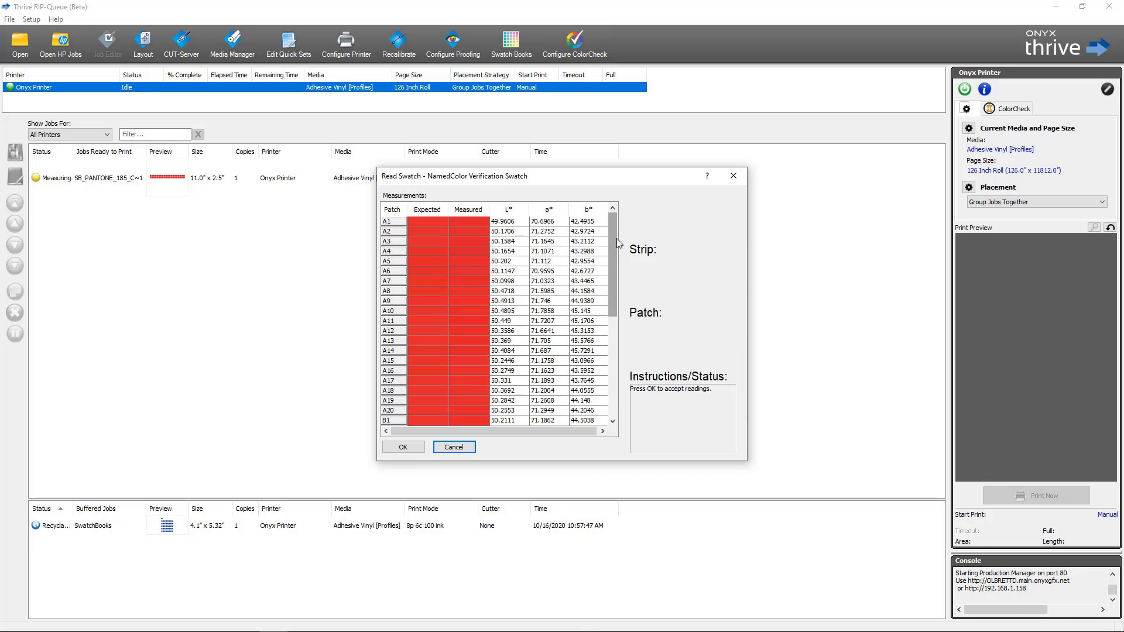
drag(613, 243, 617, 360)
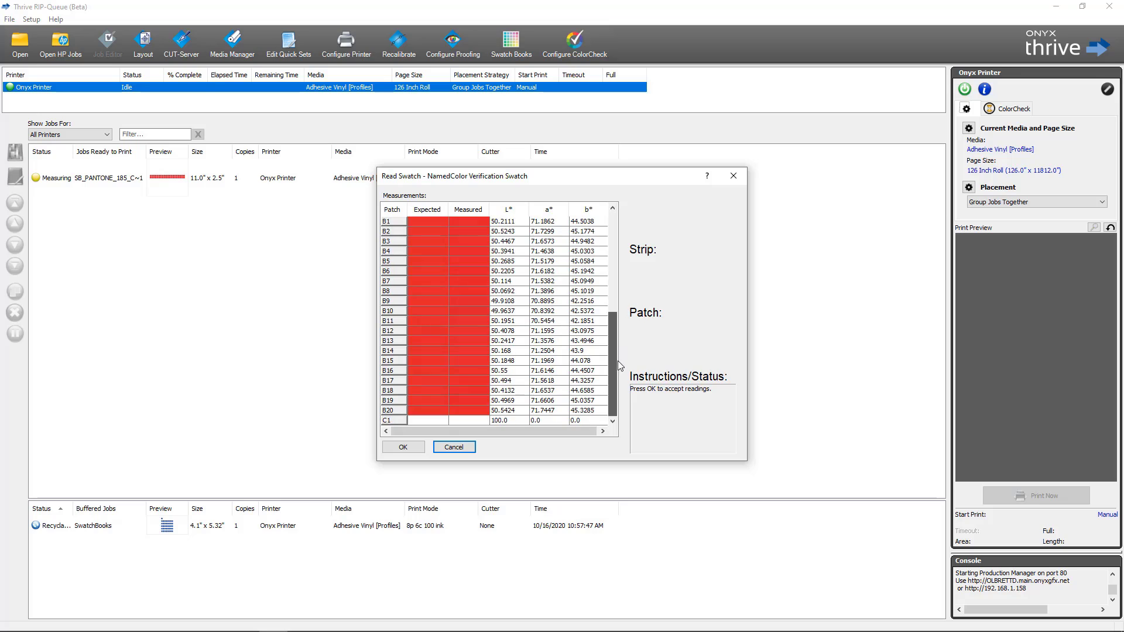
Accept the readings and save the report as SB_PANTONE_185_C~1-20201016-1108.html in Reports
click(403, 448)
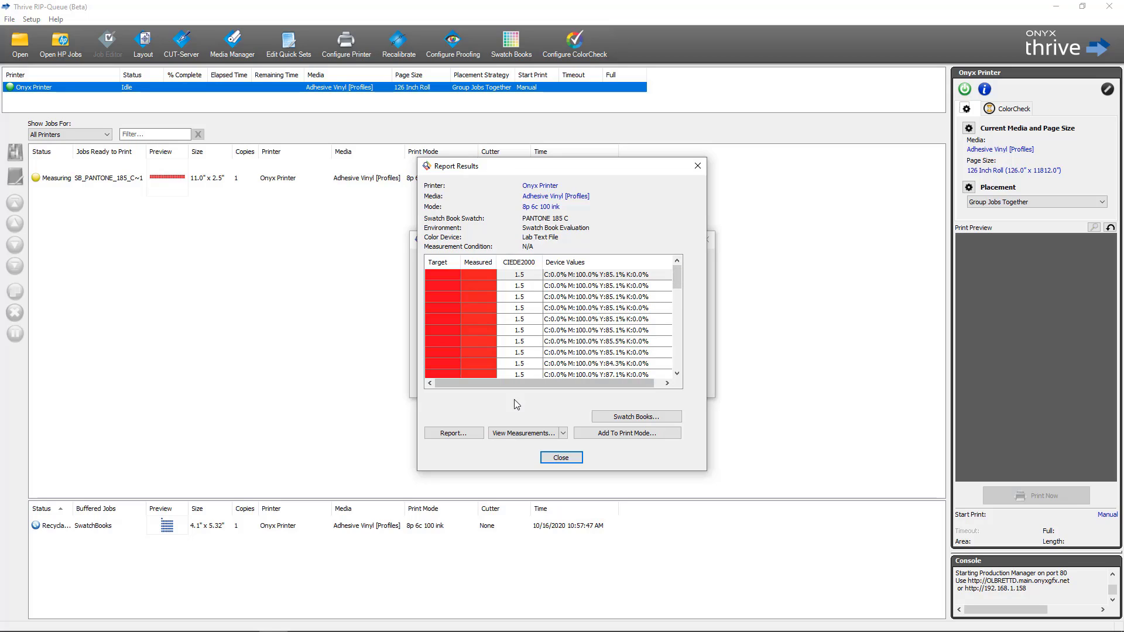
click(452, 433)
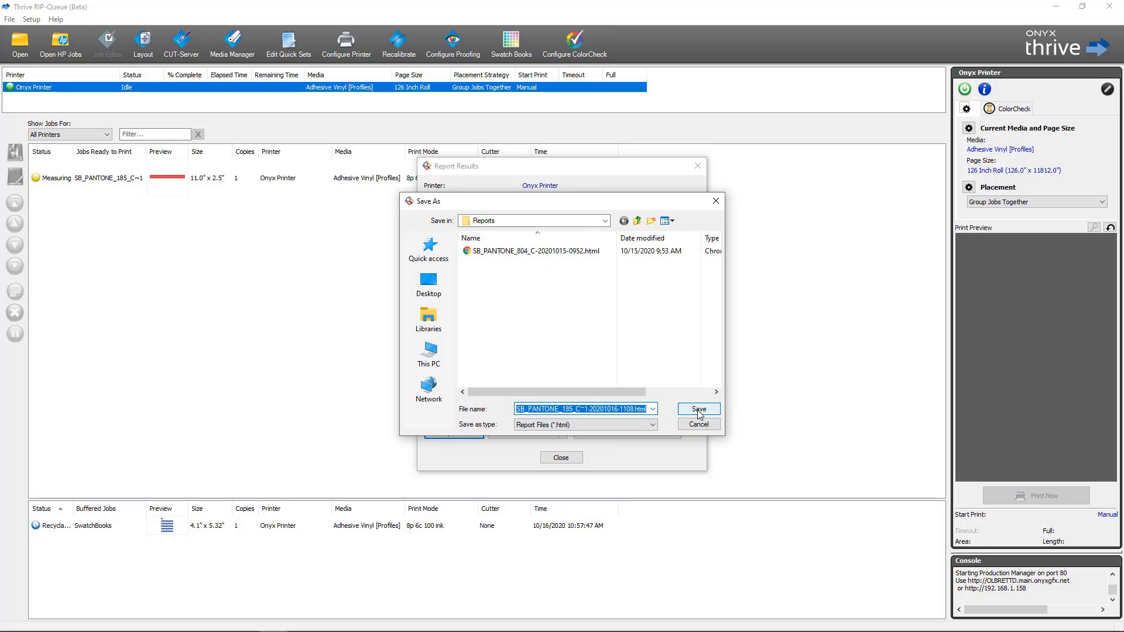
click(699, 410)
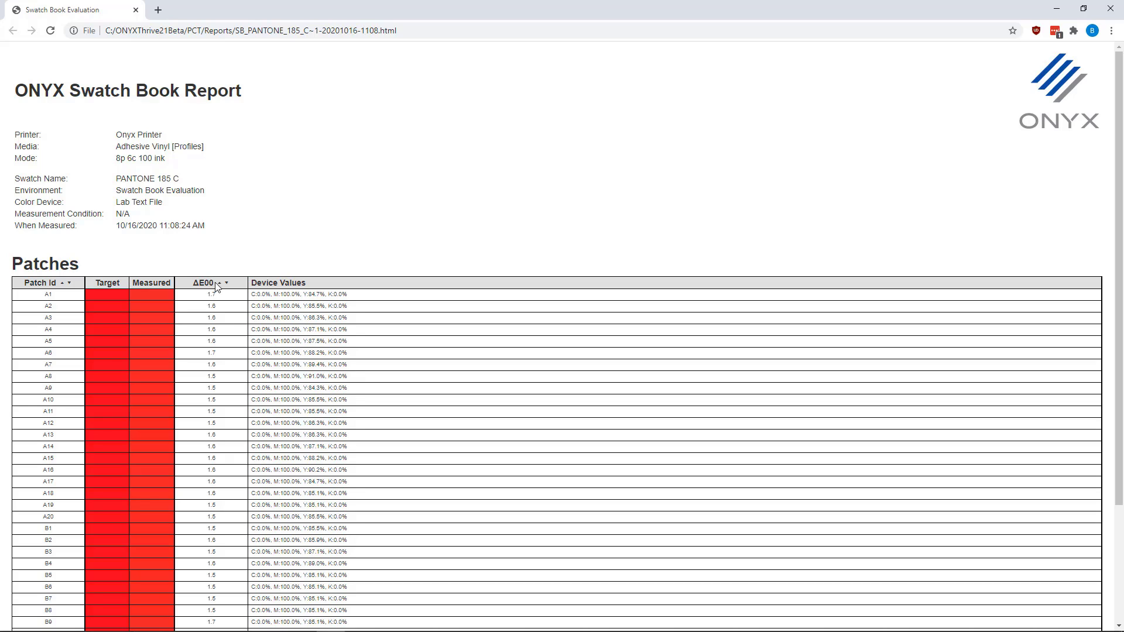
Sort the Chrome swatch report by ΔE00 descending, then ascending, then close the browser
click(230, 284)
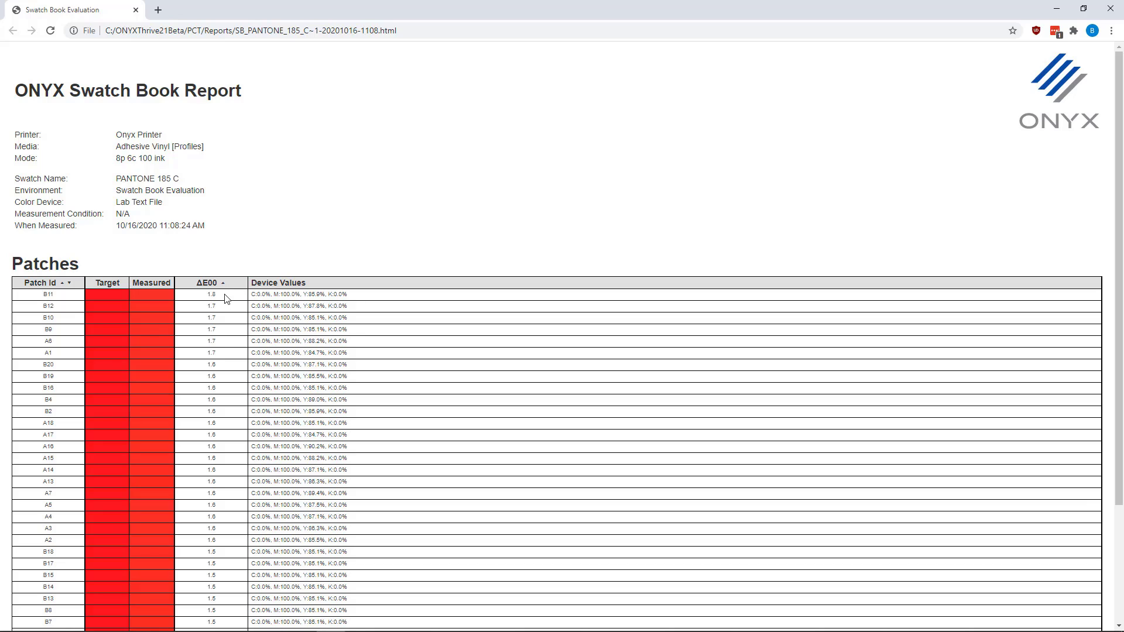
click(230, 285)
click(1111, 9)
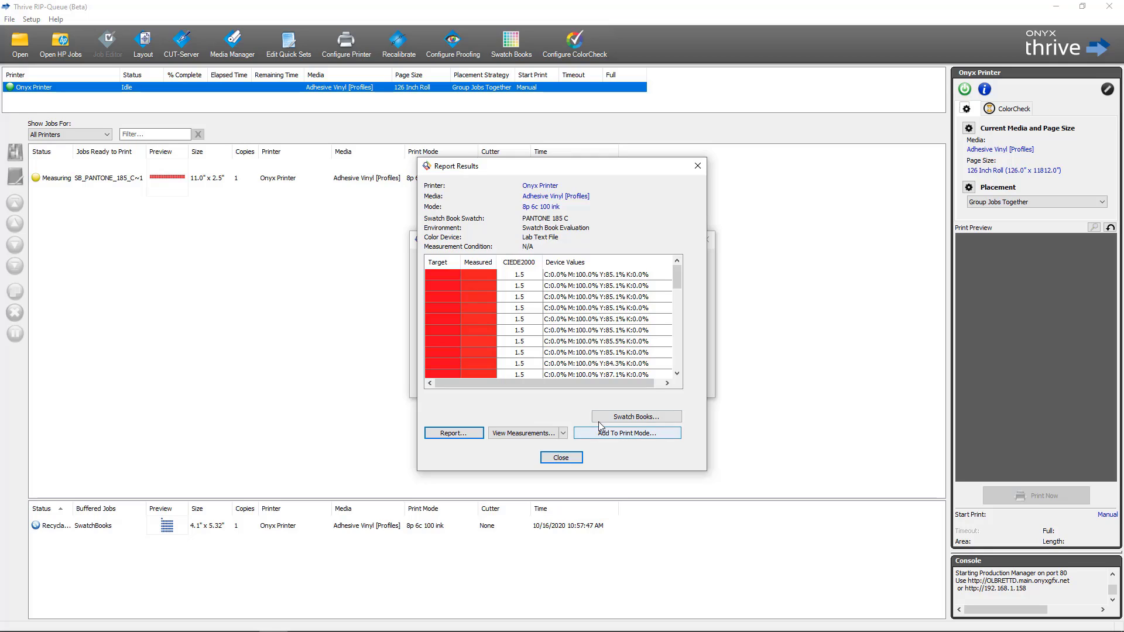
Add the first measured PANTONE 185 C result row to the 8p 6c 100 ink print mode
click(578, 275)
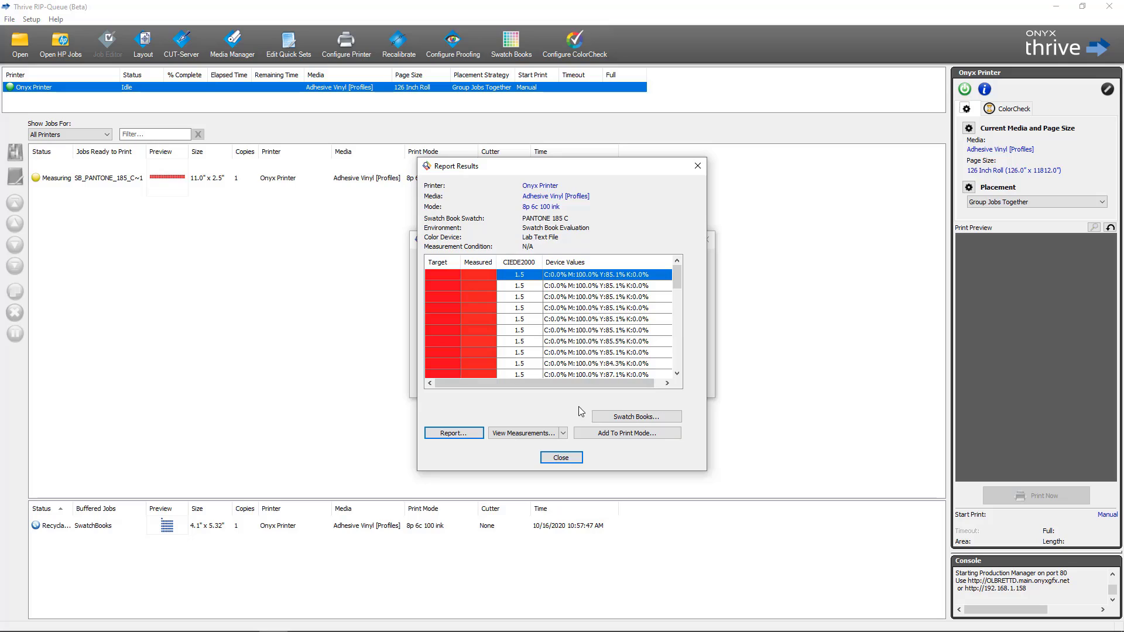
click(624, 433)
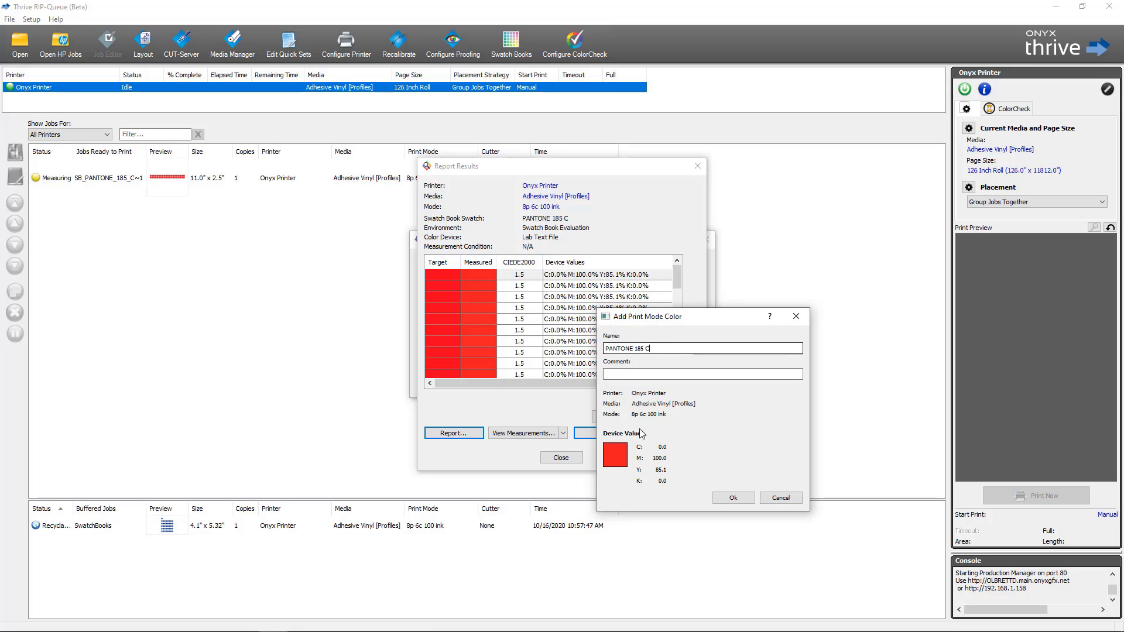
click(732, 499)
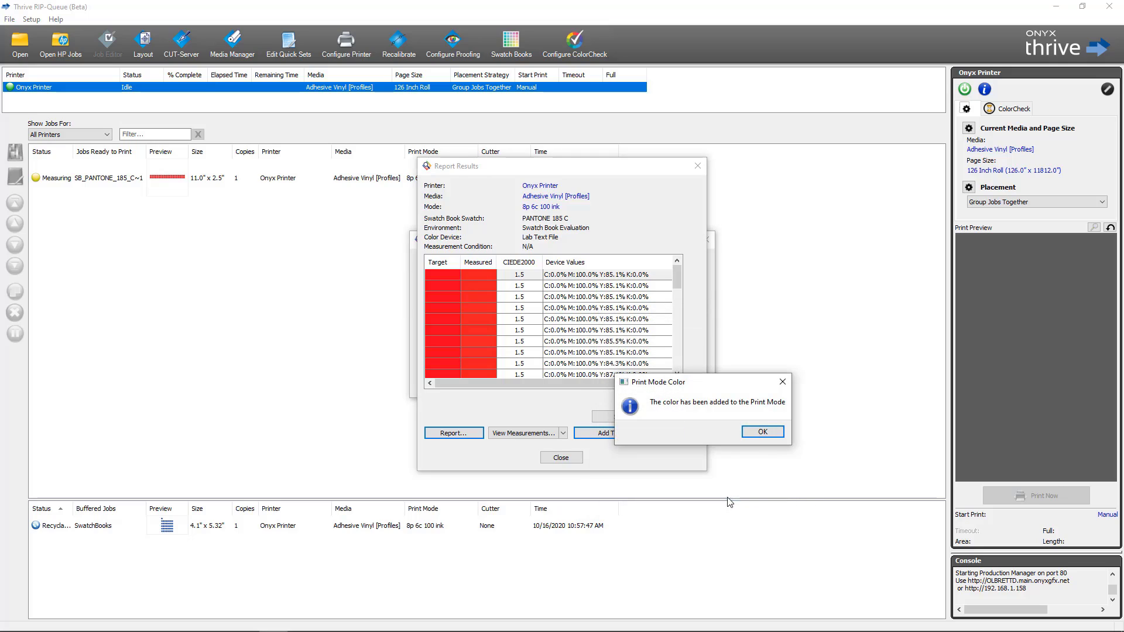
click(761, 433)
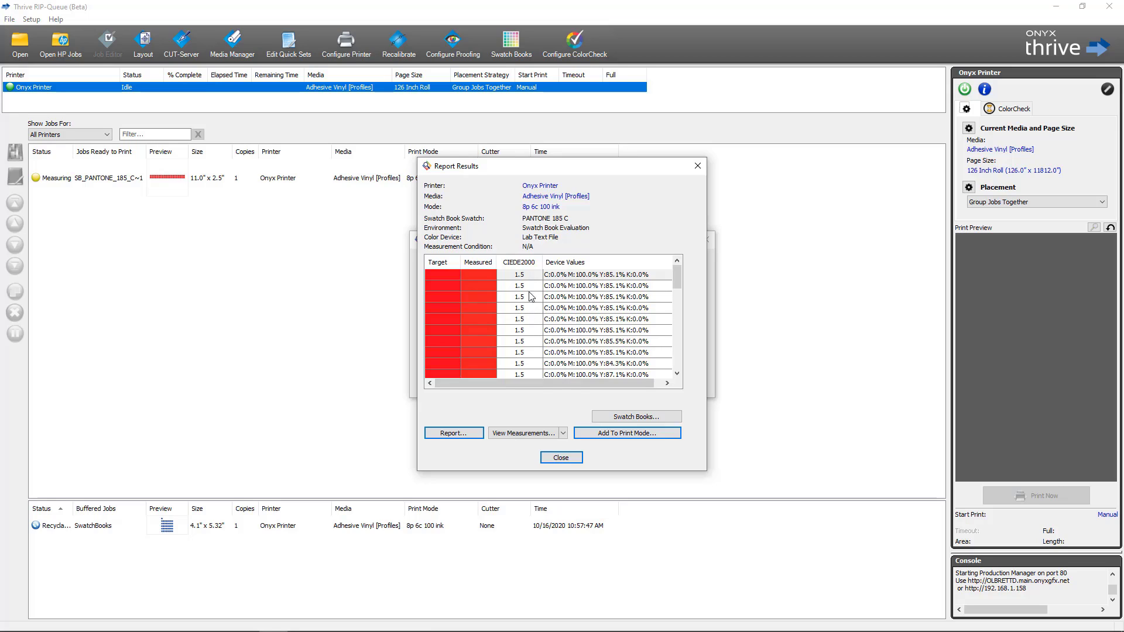
Reopen the swatch book generator and set the horizontal variation to Hue ±9
click(618, 416)
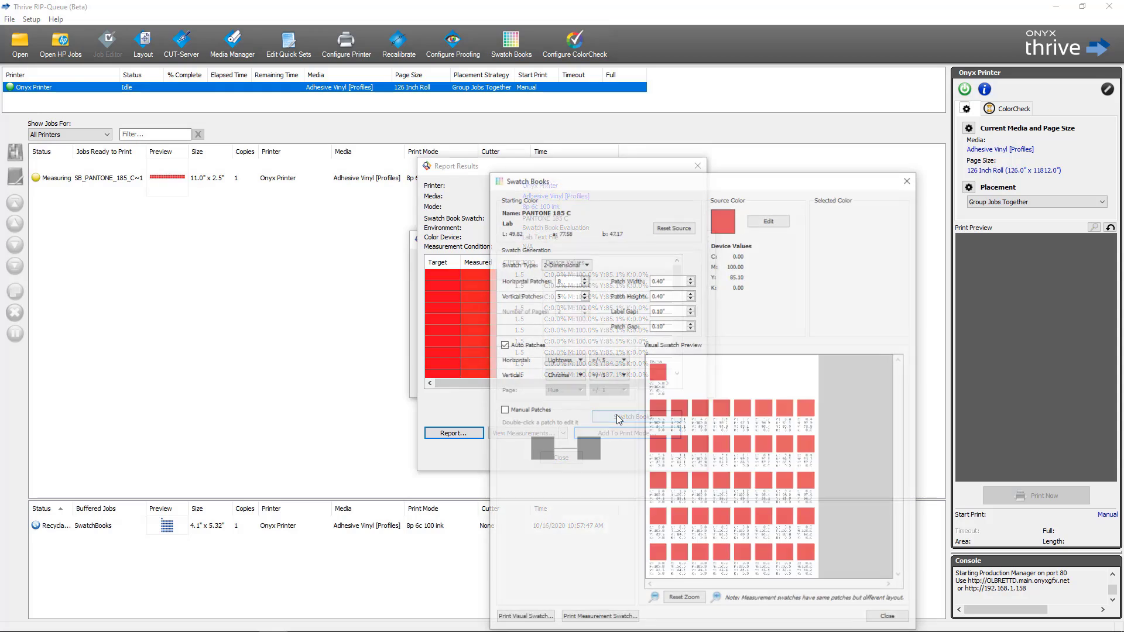
drag(737, 181, 600, 99)
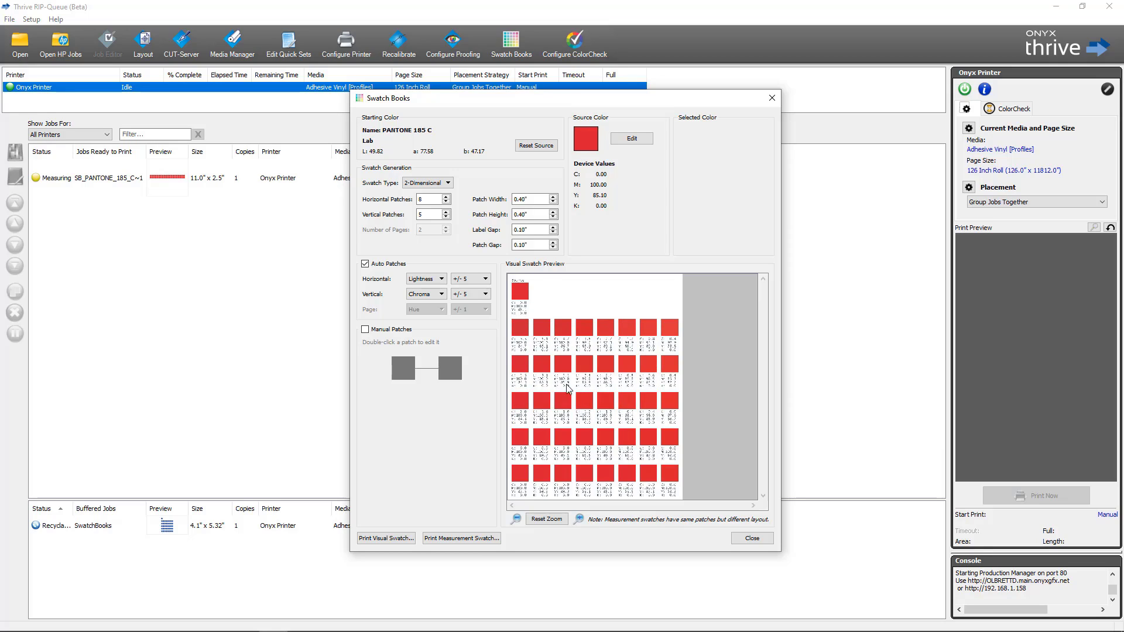
click(432, 283)
click(420, 305)
click(473, 280)
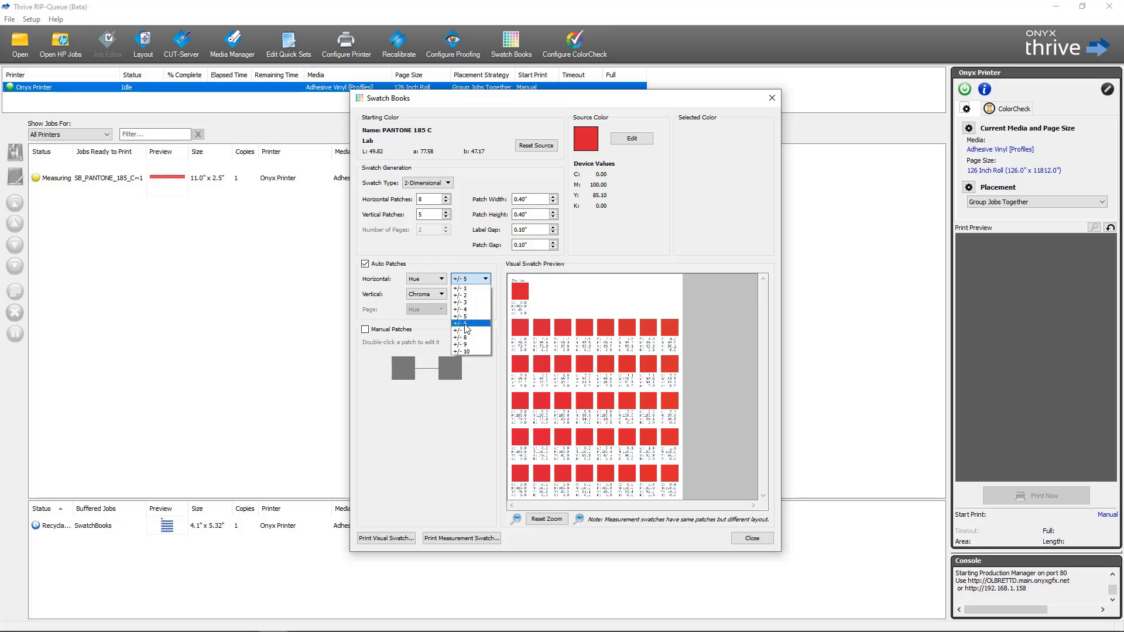
click(465, 344)
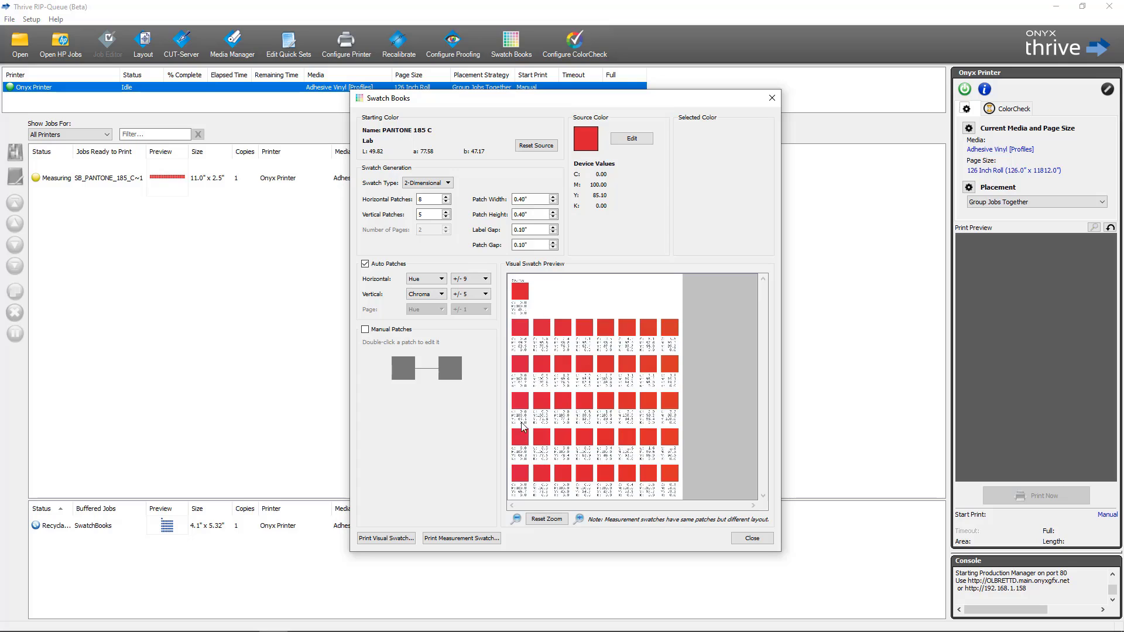
Print the hue-varied PANTONE 185 C measurement swatch to the queue
click(474, 538)
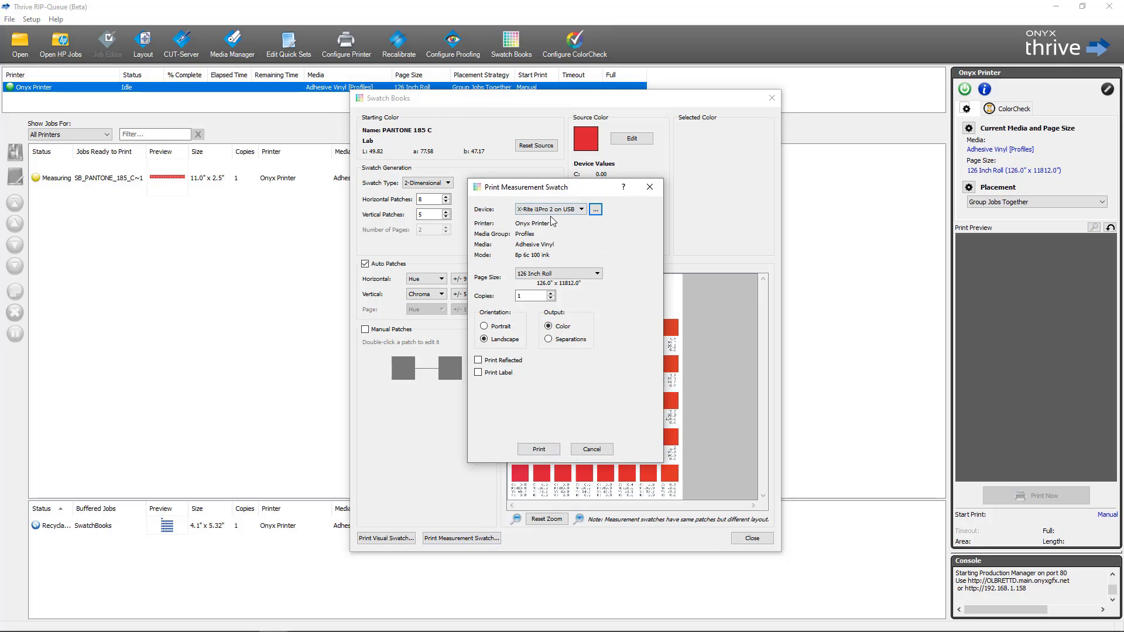
click(544, 448)
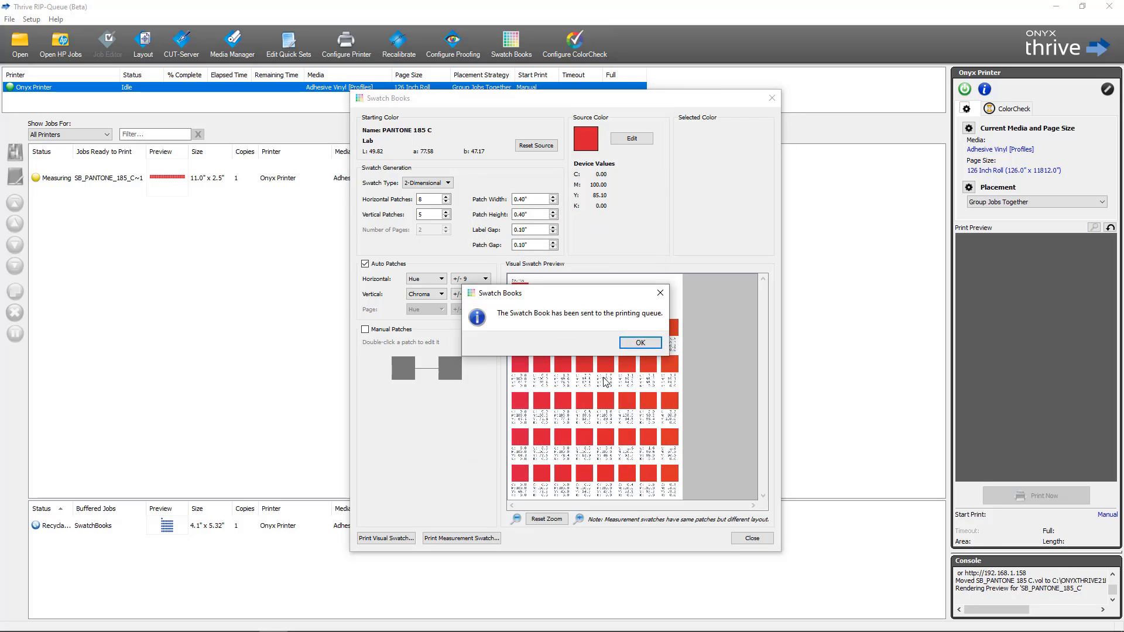
click(637, 344)
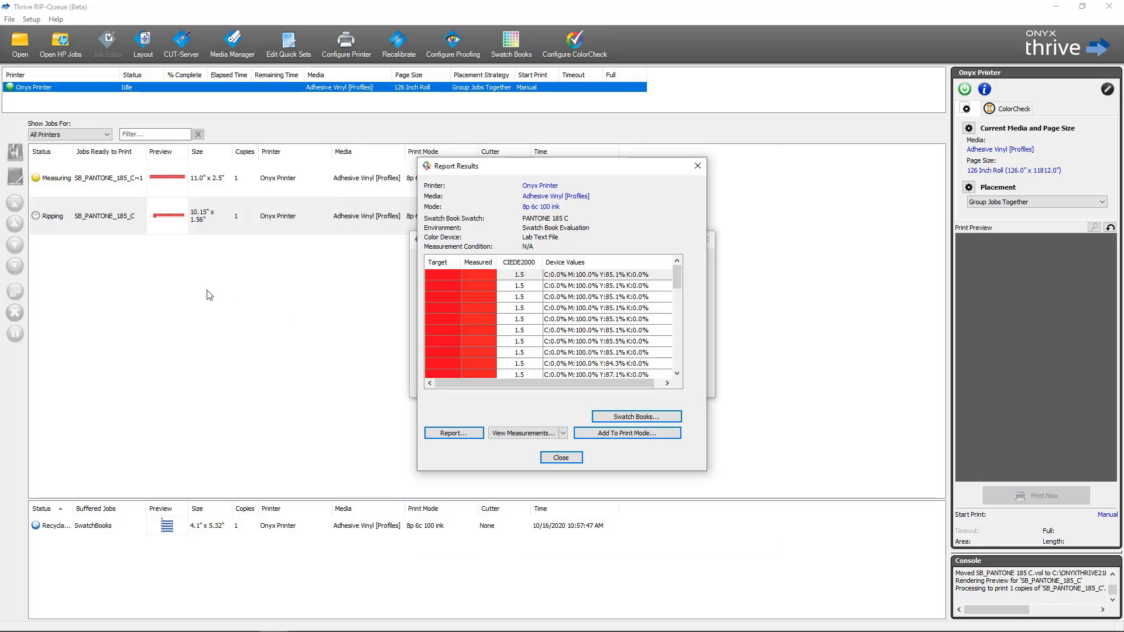